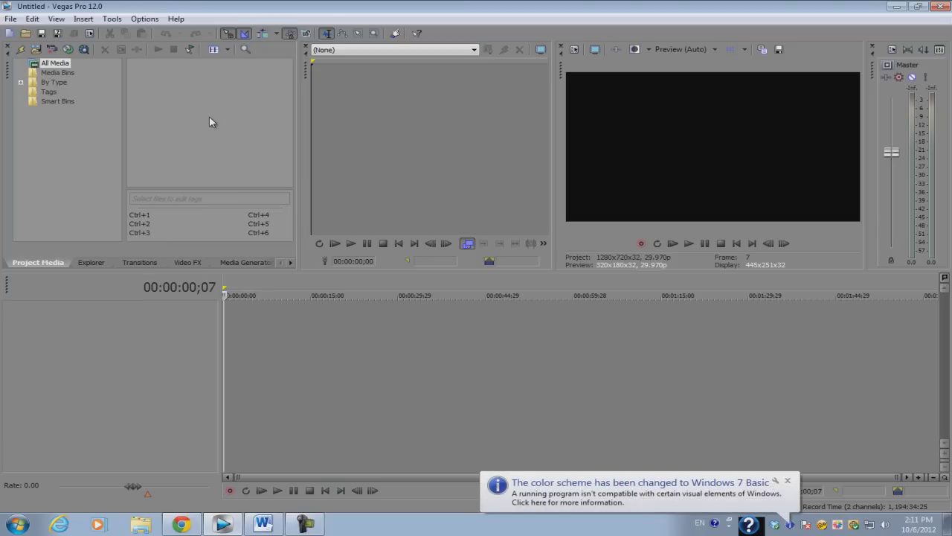
Look through the file explorer, transitions, video effects and media generators, widening the explorer's folder tree.
left_click(101, 263)
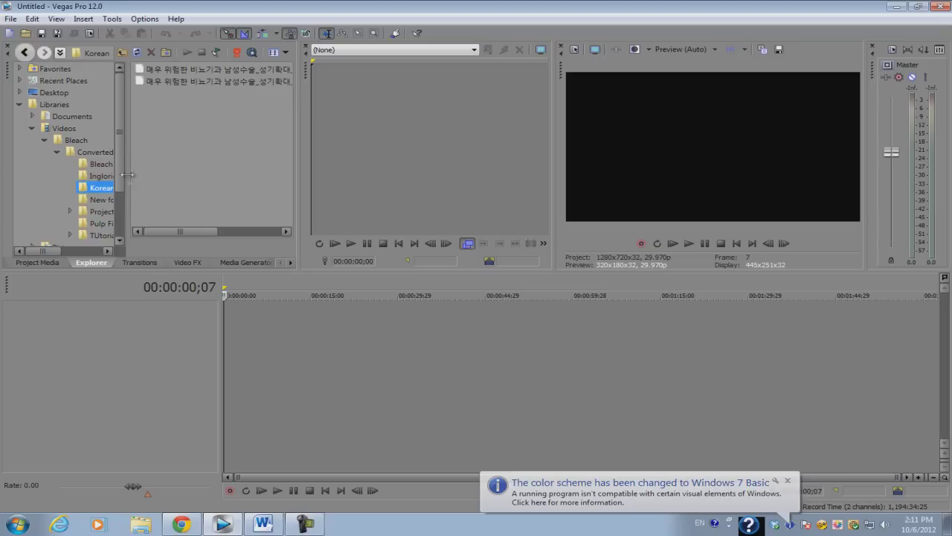
scroll(116, 139, "down", 2)
left_click_drag(128, 163, 173, 174)
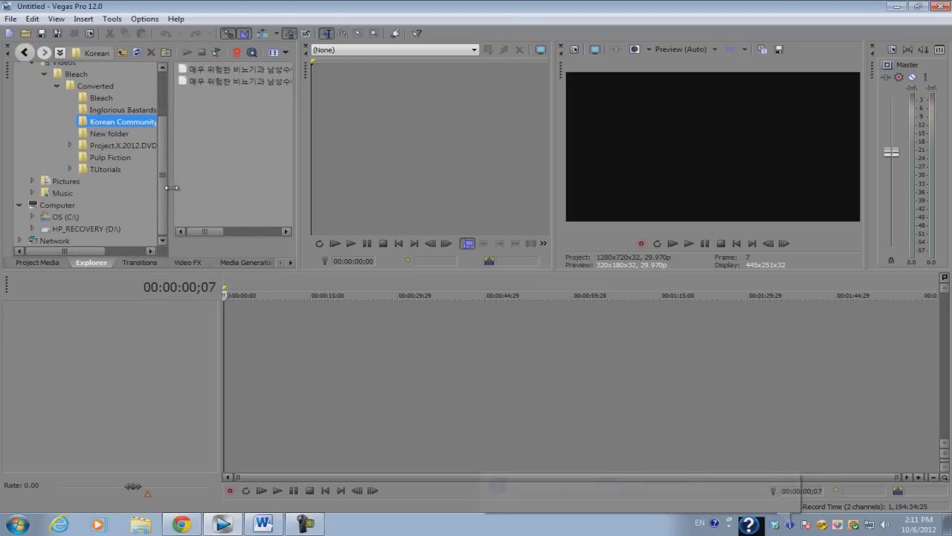
scroll(170, 170, "up", 2)
left_click(140, 261)
left_click(188, 262)
left_click(149, 264)
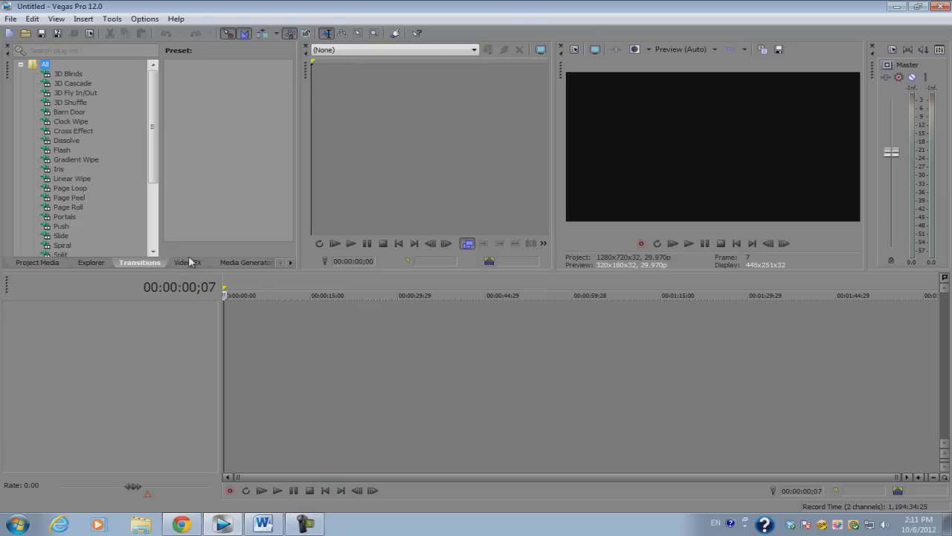
left_click(250, 263)
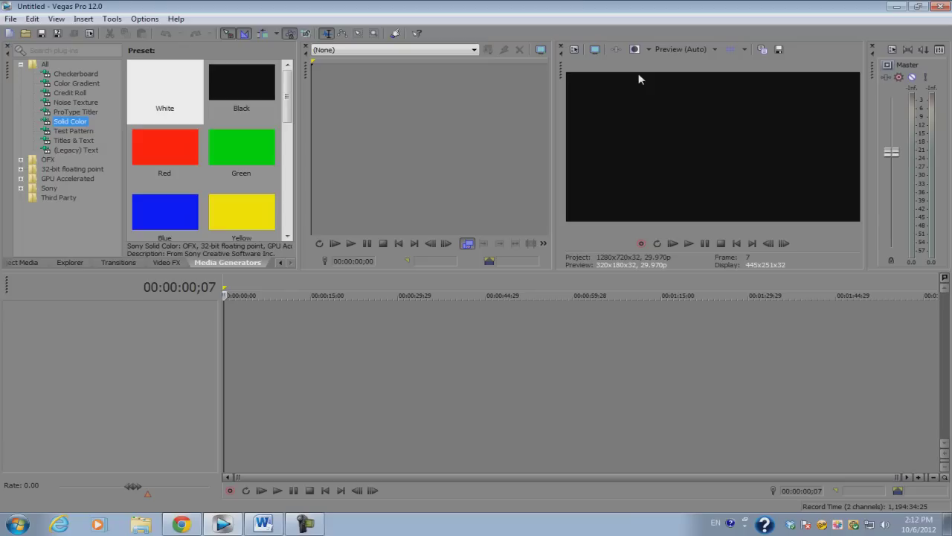
Set the video preview quality to Preview at Auto resolution after reviewing the available quality options.
left_click(634, 49)
left_click(636, 49)
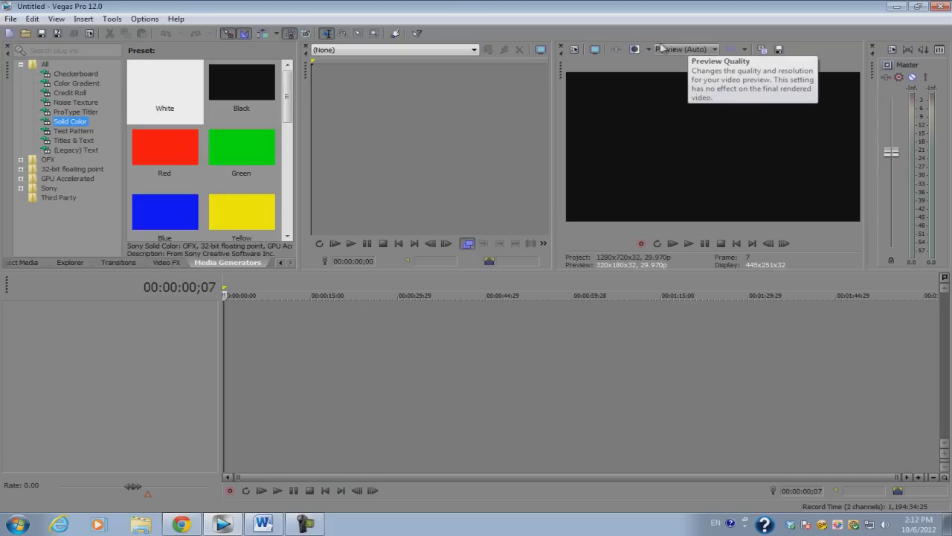
left_click(691, 51)
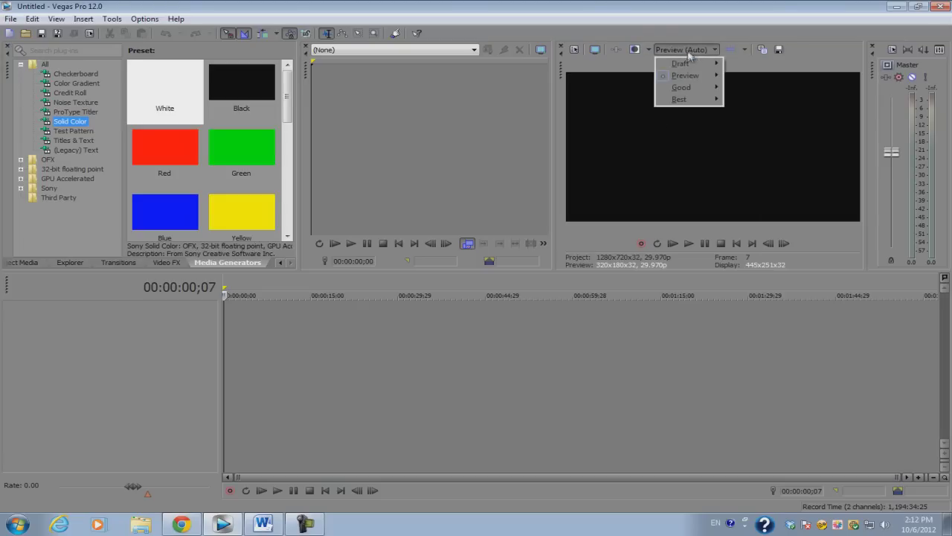
left_click(587, 79)
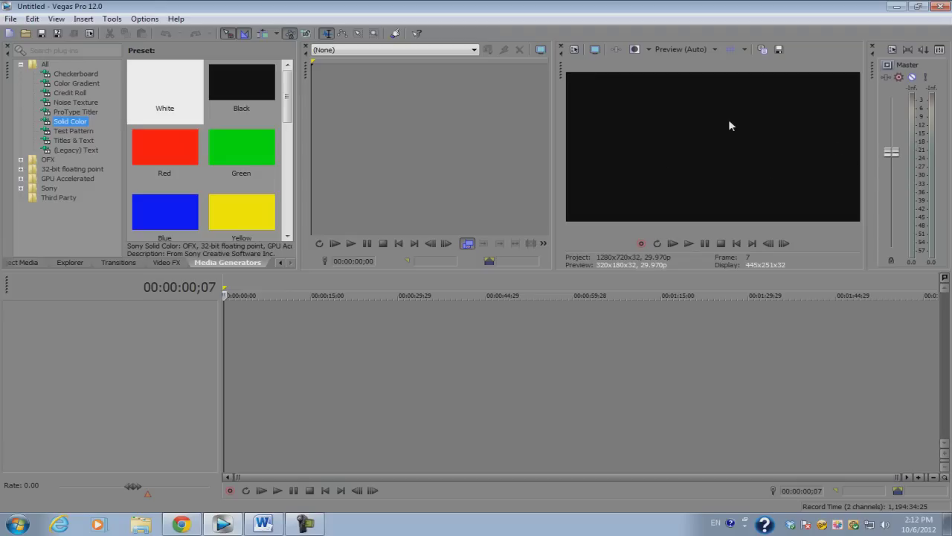
left_click(700, 50)
left_click(767, 72)
left_click(689, 49)
mouse_move(697, 80)
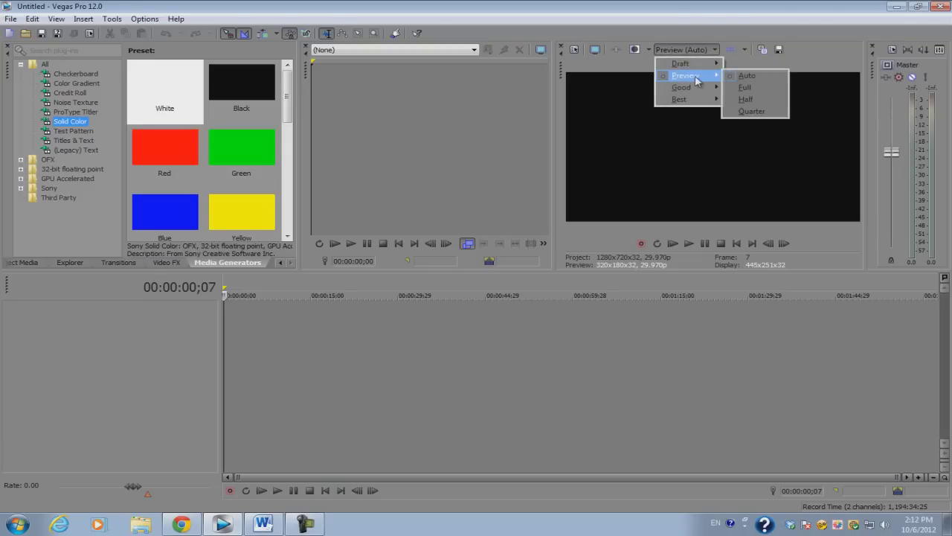
left_click(744, 76)
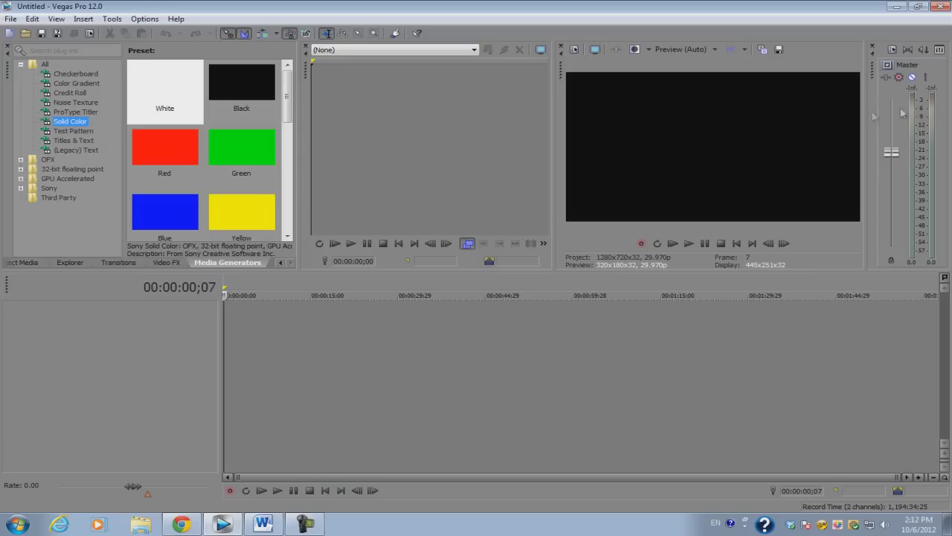
left_click(255, 328)
left_click(367, 348)
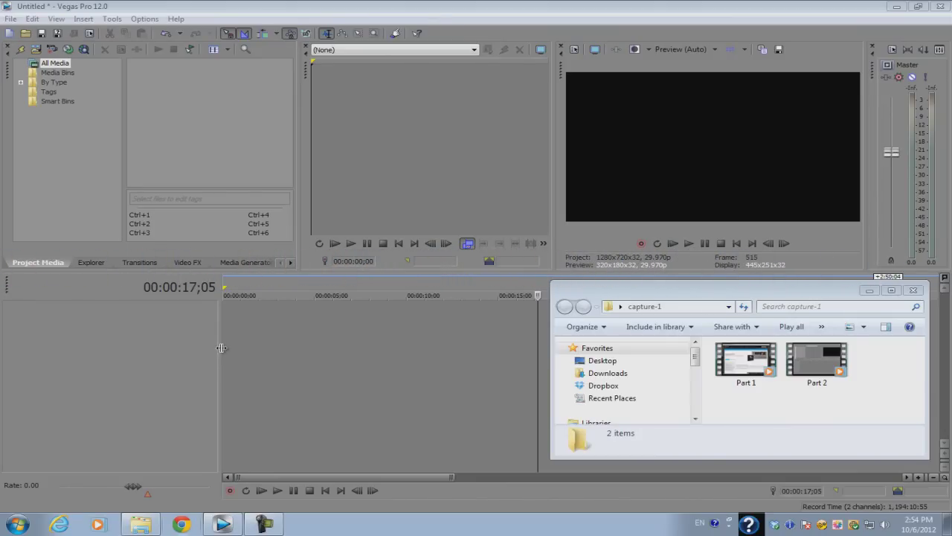
Browse the Converted folder inside Videos > Bleach for video files and return to the project media.
left_click(93, 263)
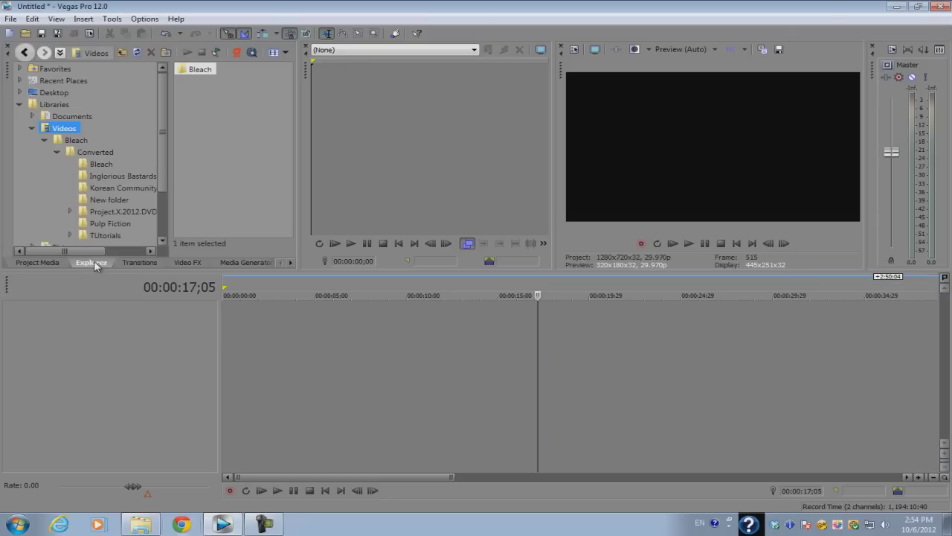
scroll(168, 137, "down", 1)
scroll(93, 139, "up", 1)
left_click(95, 152)
left_click(236, 152)
key("Down")
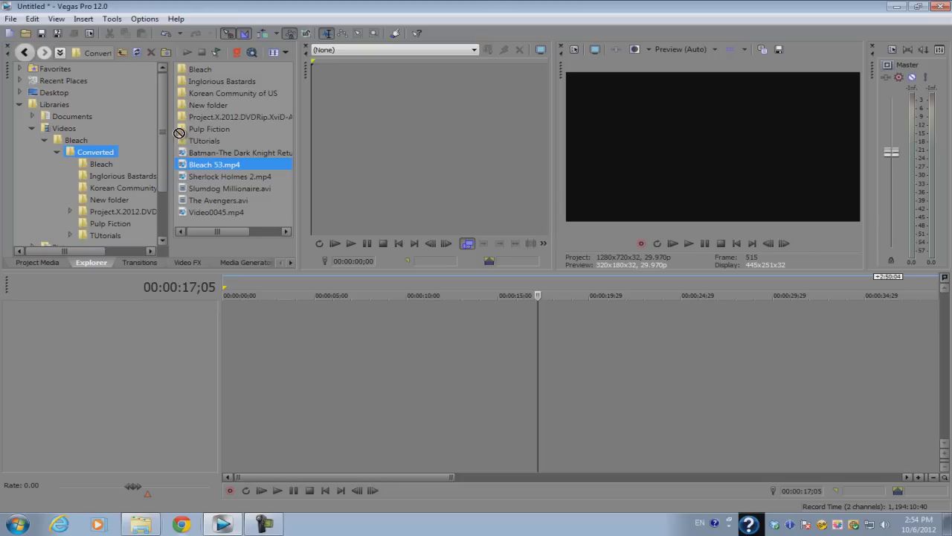
left_click(40, 262)
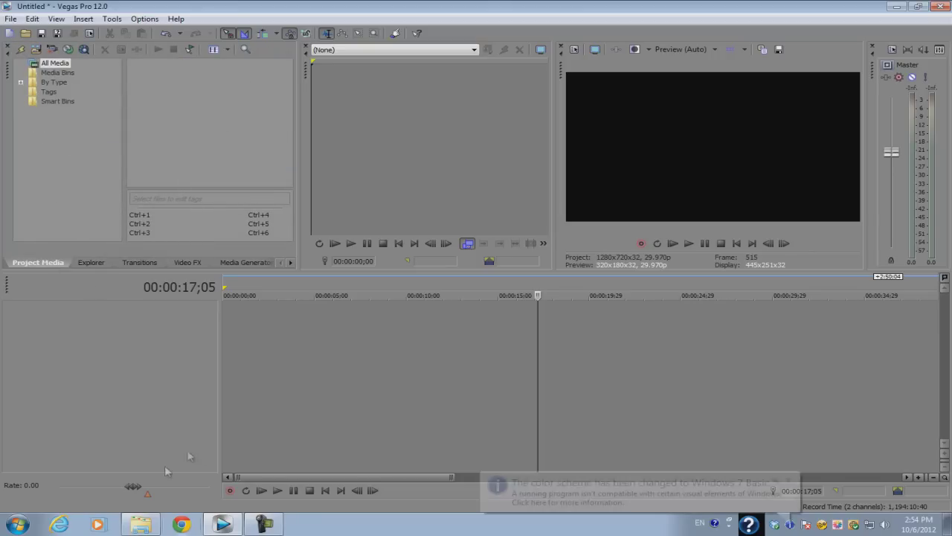
Switch to the capture-1 folder in Windows Explorer and place the Part 2 video at the start of the Vegas Pro timeline.
left_click(136, 525)
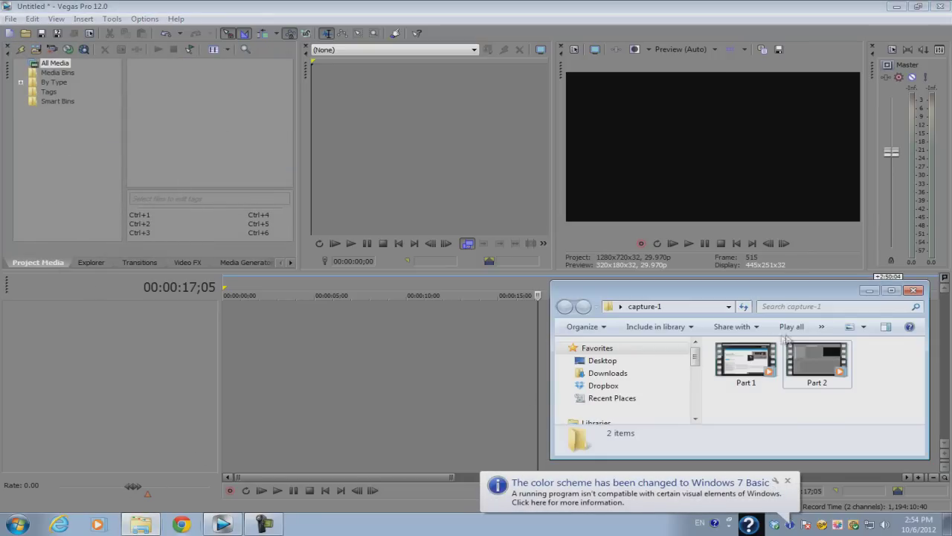
left_click(822, 376)
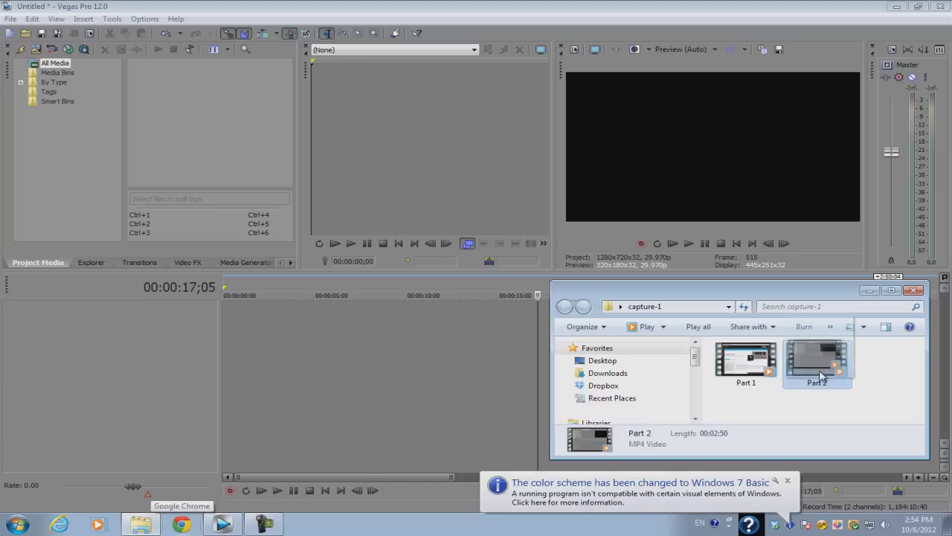
left_click_drag(822, 376, 25, 269)
left_click_drag(29, 267, 247, 337)
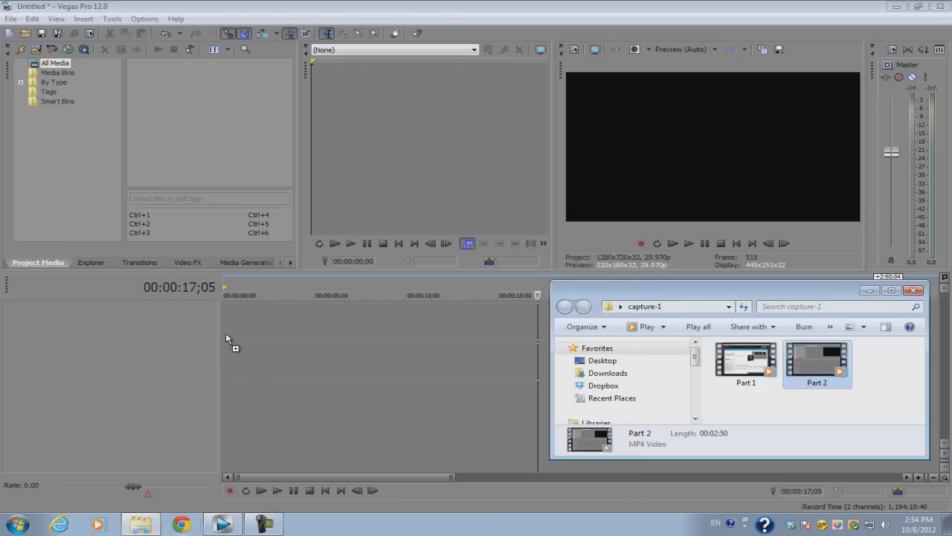
left_click_drag(225, 333, 225, 333)
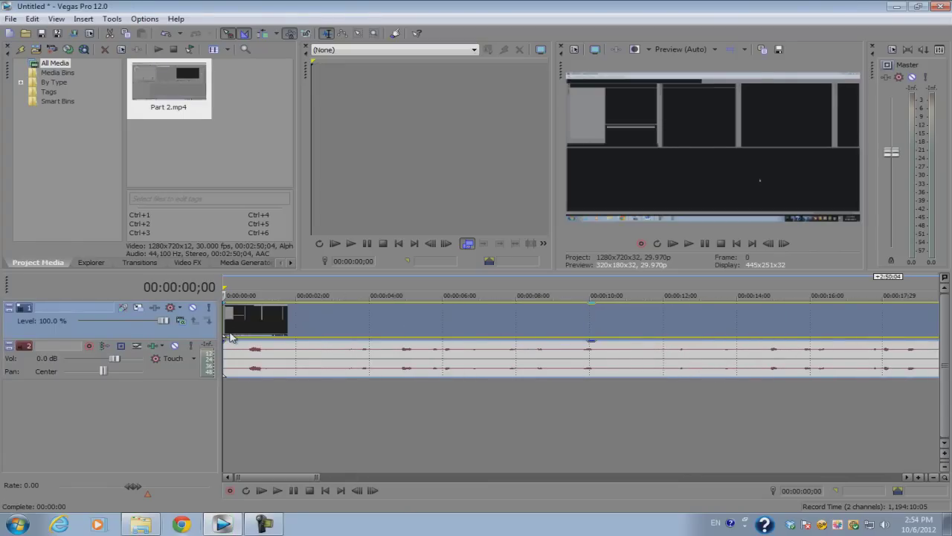
Fit the whole Part 2 clip in the timeline and try moving it to start about 35 seconds in.
scroll(256, 328, "down", 5)
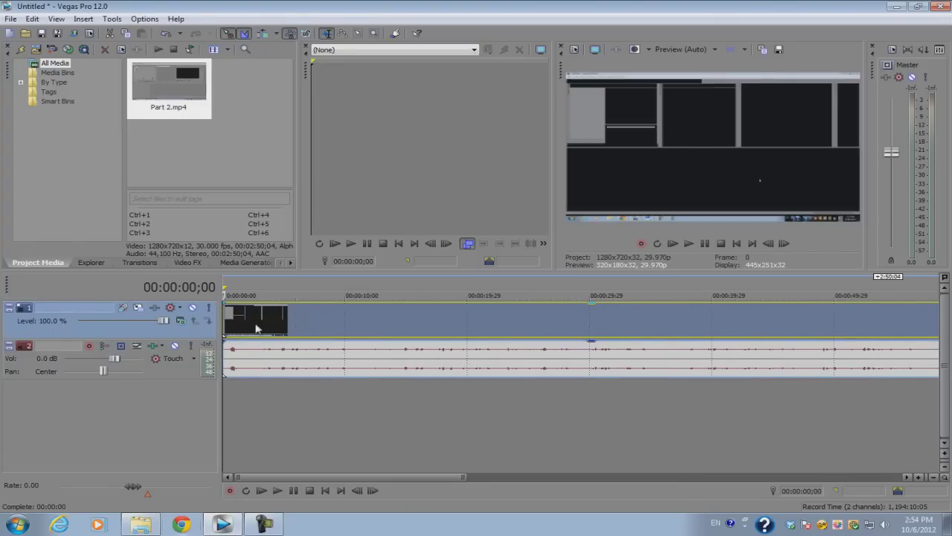
scroll(272, 328, "up", 3)
left_click(314, 352)
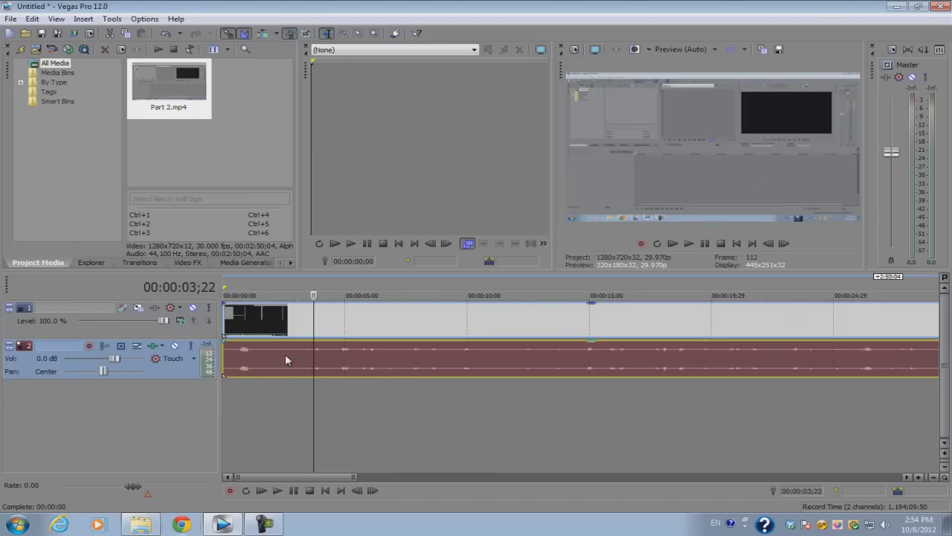
scroll(300, 349, "down", 3)
scroll(304, 347, "down", 5)
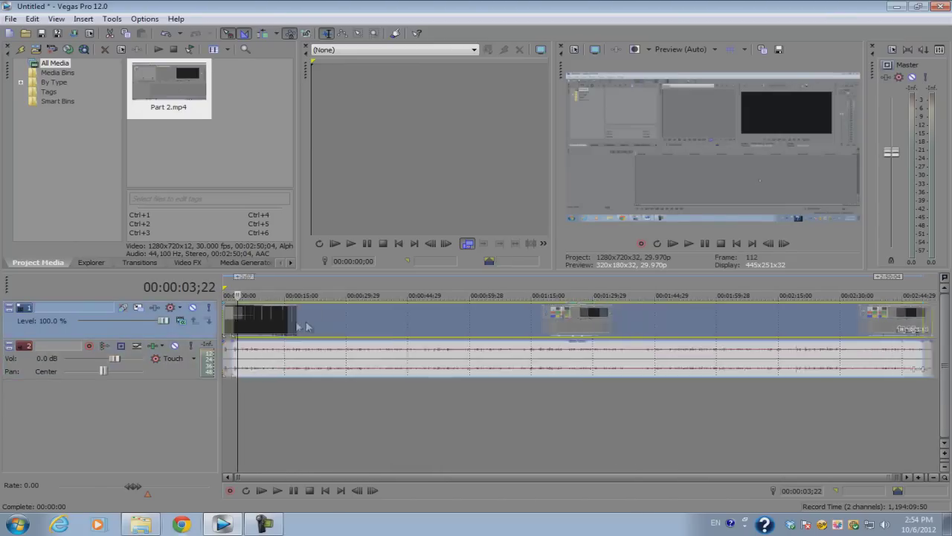
left_click_drag(315, 320, 460, 320)
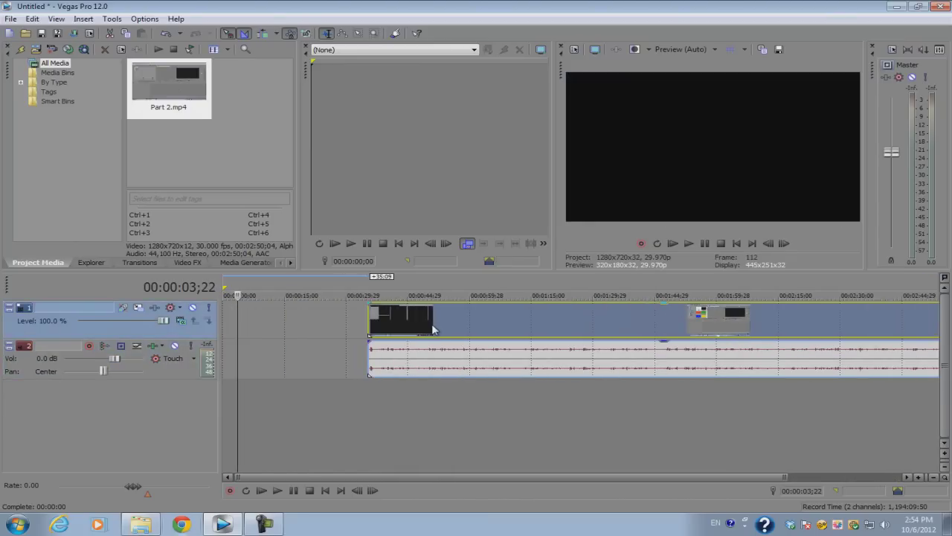
left_click(28, 38)
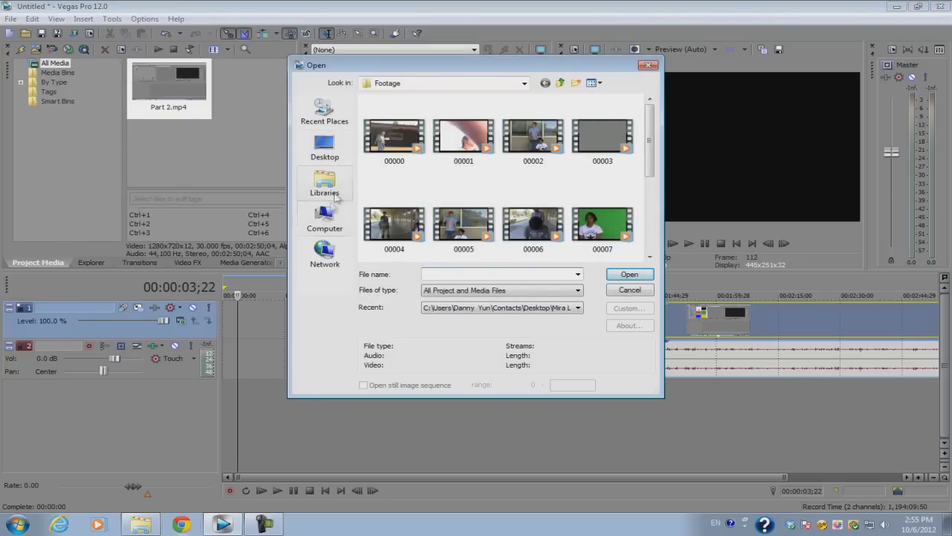
left_click(331, 152)
scroll(478, 184, "down", 3)
left_click_drag(649, 153, 656, 113)
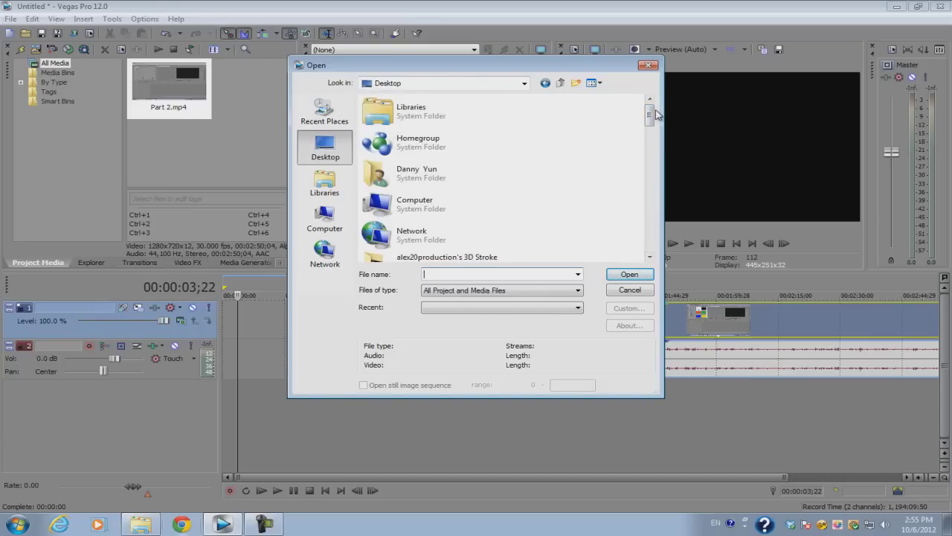
left_click(629, 291)
Move the Part 2 clip back to the start of the timeline.
left_click_drag(401, 320, 249, 316)
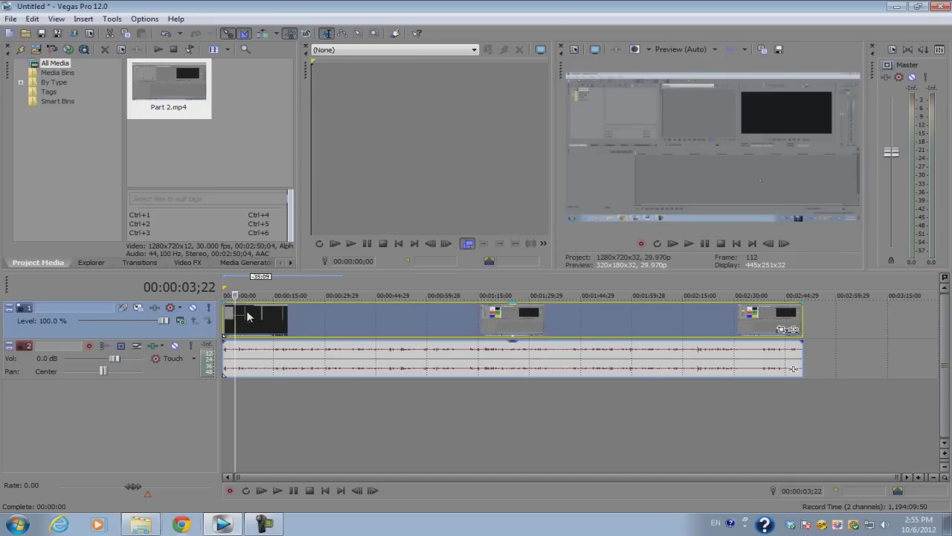
Switch to the capture-1 folder, examine the Part 2.mp4.sfk file beside the Part 2 video, and return to Vegas Pro.
left_click(141, 524)
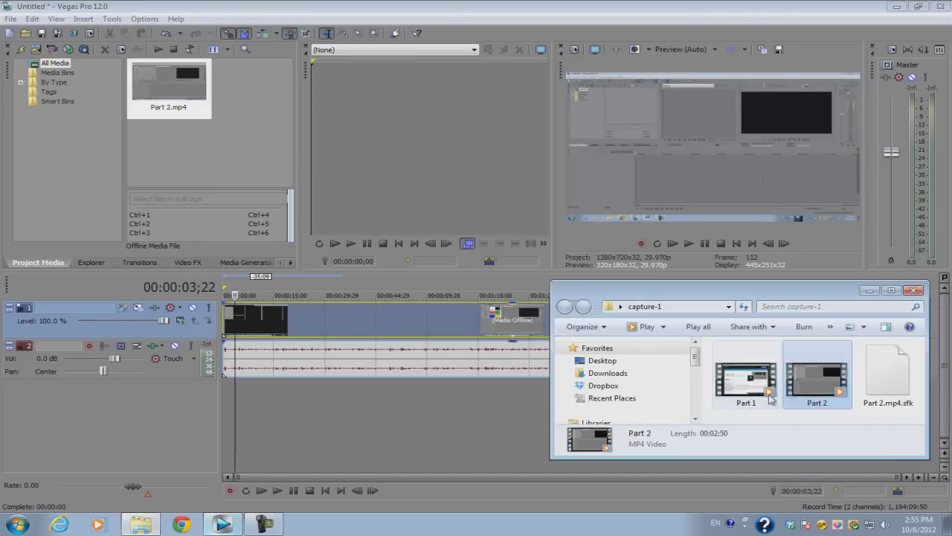
left_click(893, 368)
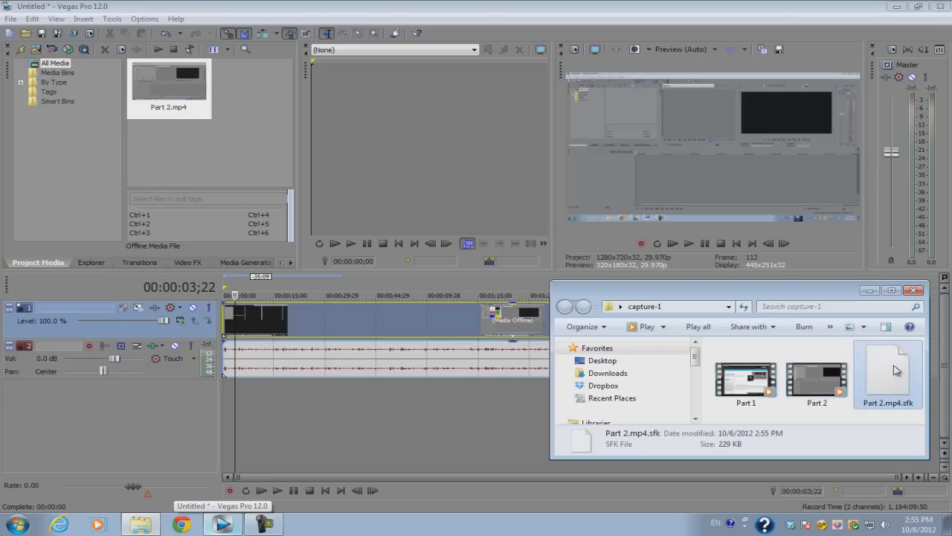
left_click(844, 374)
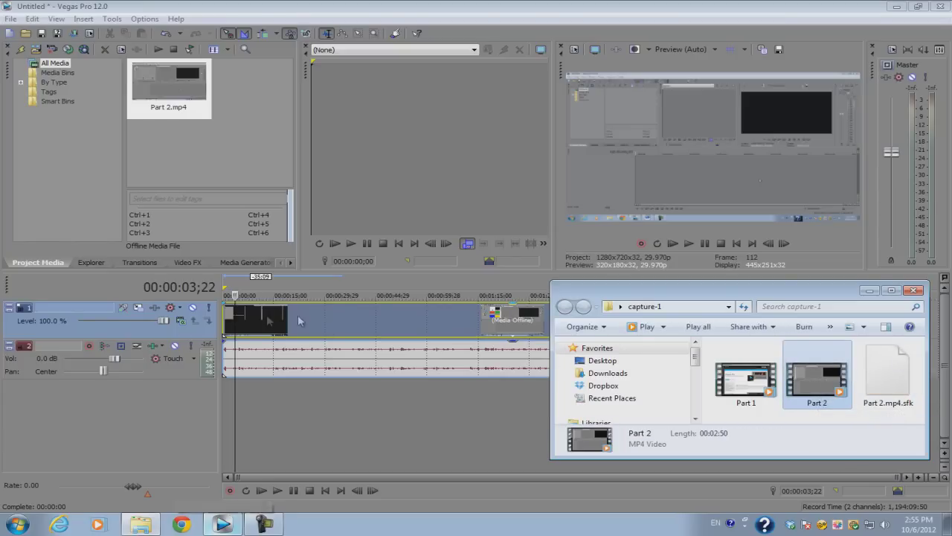
left_click(887, 408)
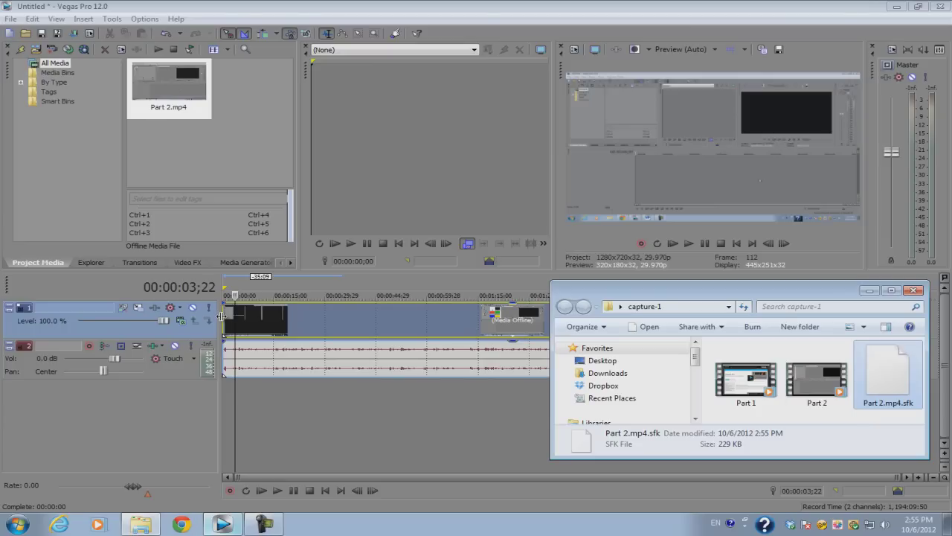
left_click(264, 326)
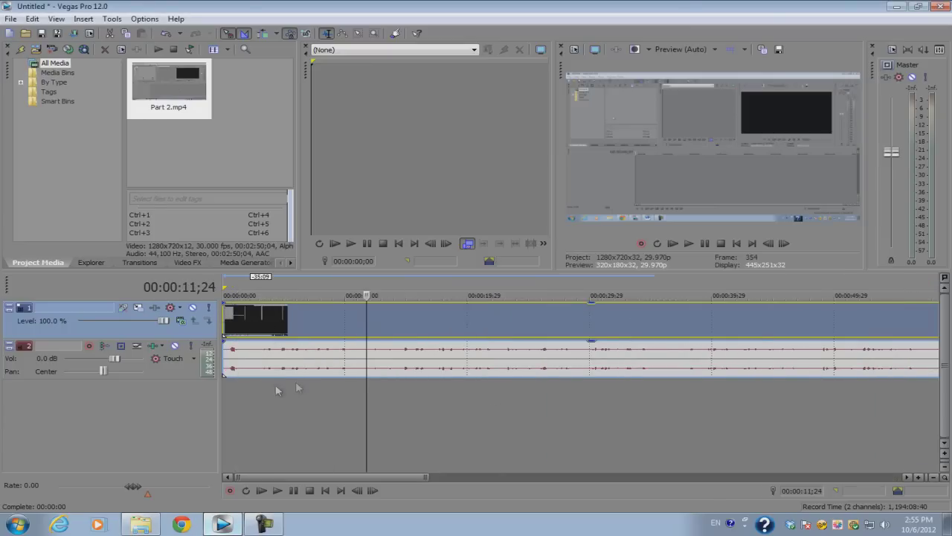
Delete Part 2.mp4.sfk from the capture-1 folder in Windows Explorer and return to the Part 2 clip in the Vegas Pro timeline.
left_click(141, 524)
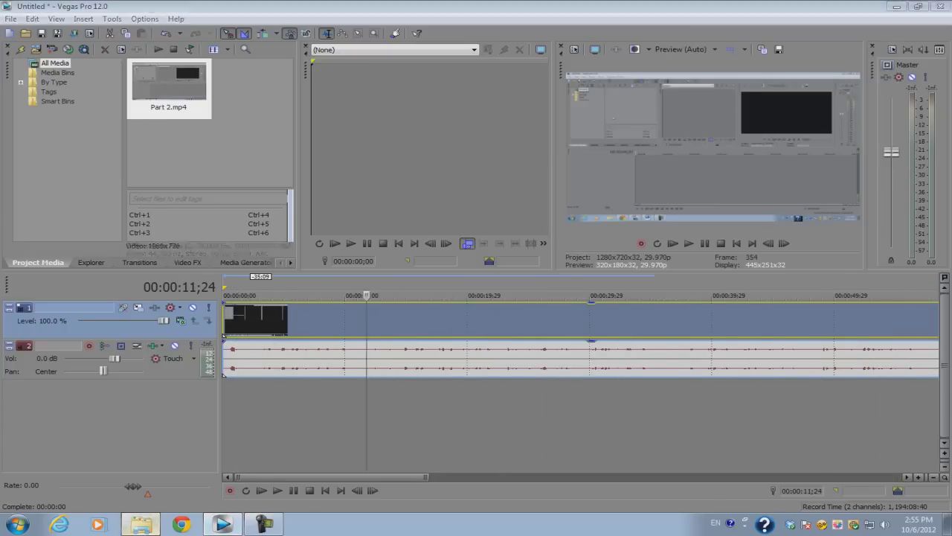
right_click(897, 399)
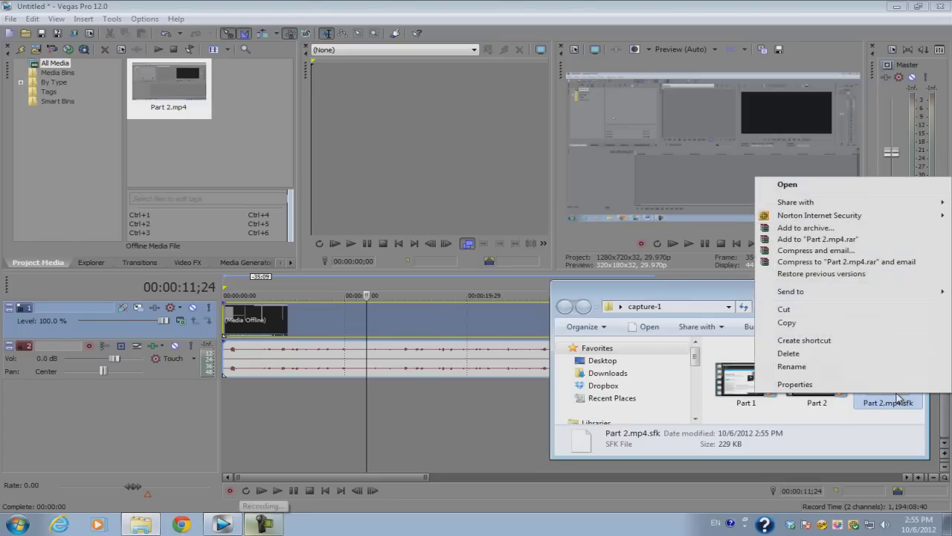
left_click(812, 356)
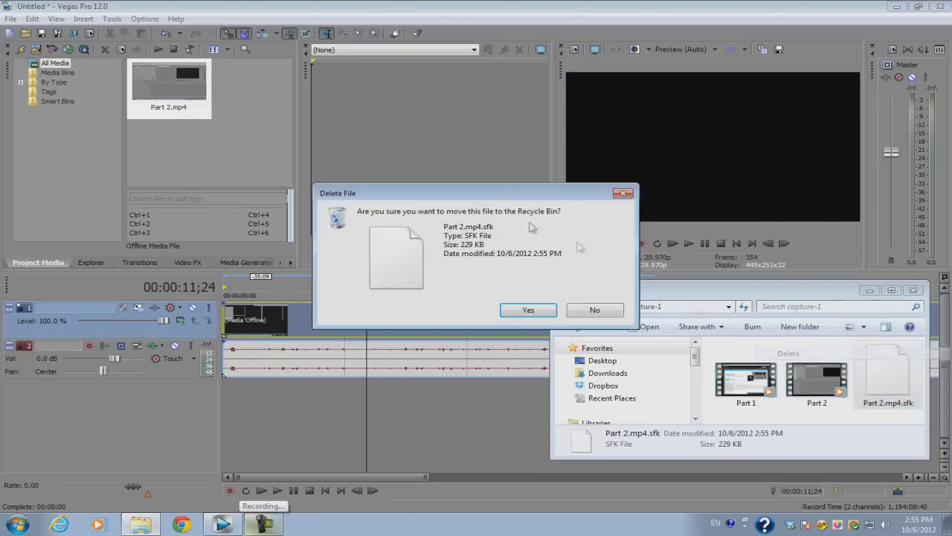
left_click(537, 311)
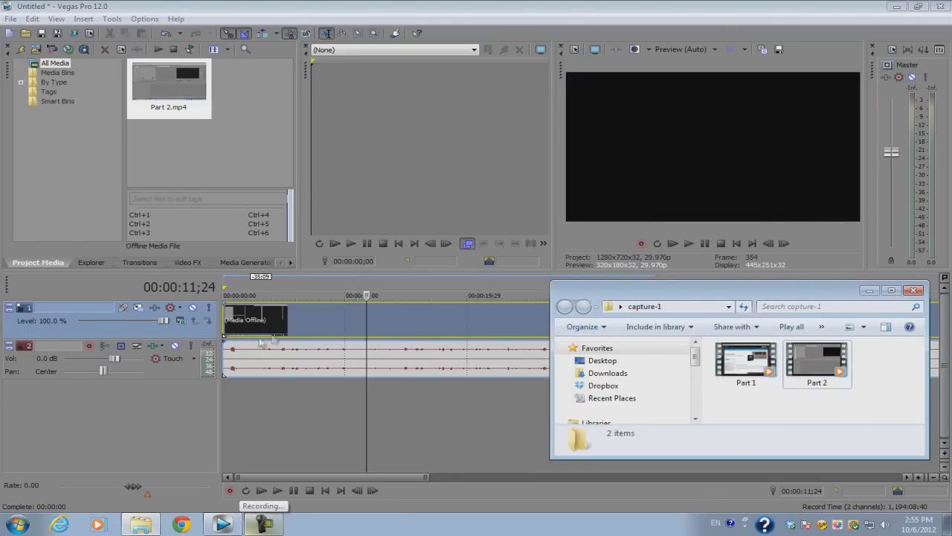
left_click(334, 317)
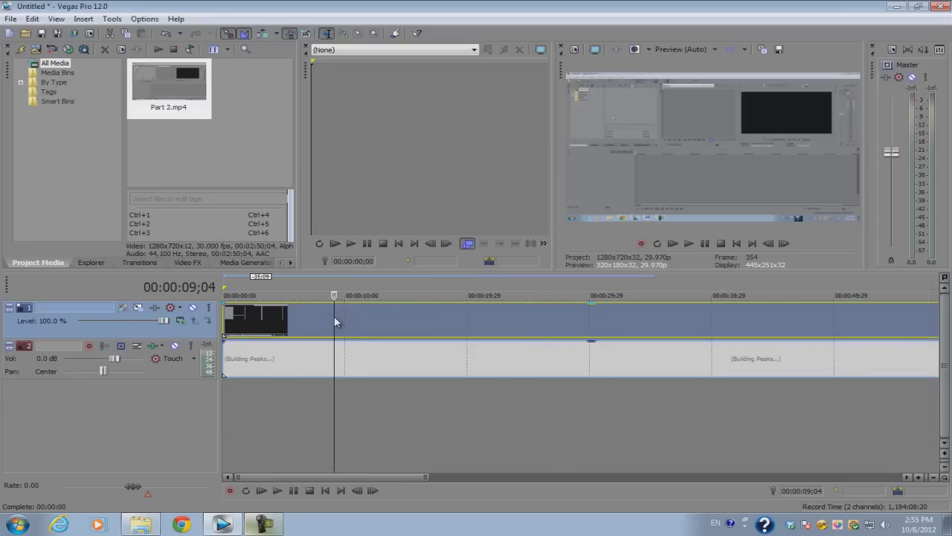
scroll(287, 372, "down", 6)
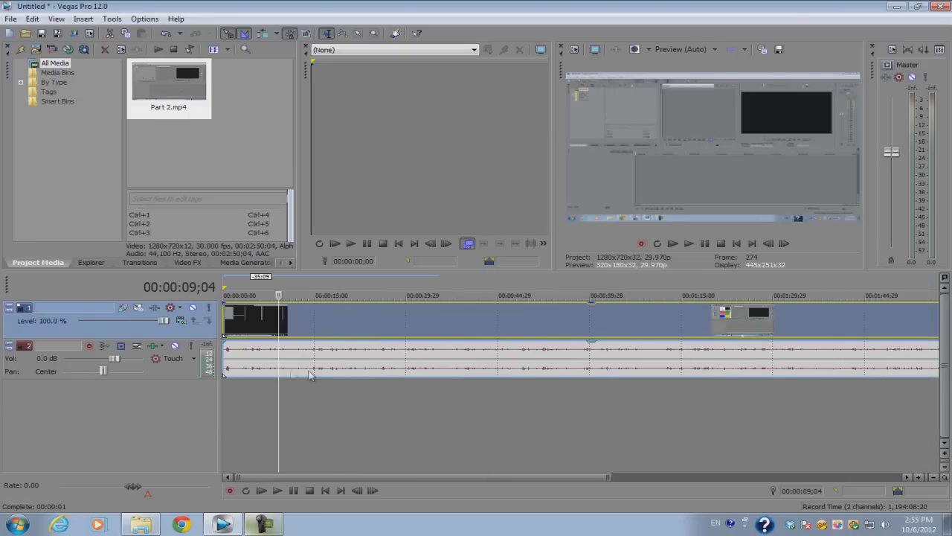
Switch to Windows Explorer and check the capture-1 folder for a regenerated Part 2.mp4.sfk file.
left_click(140, 524)
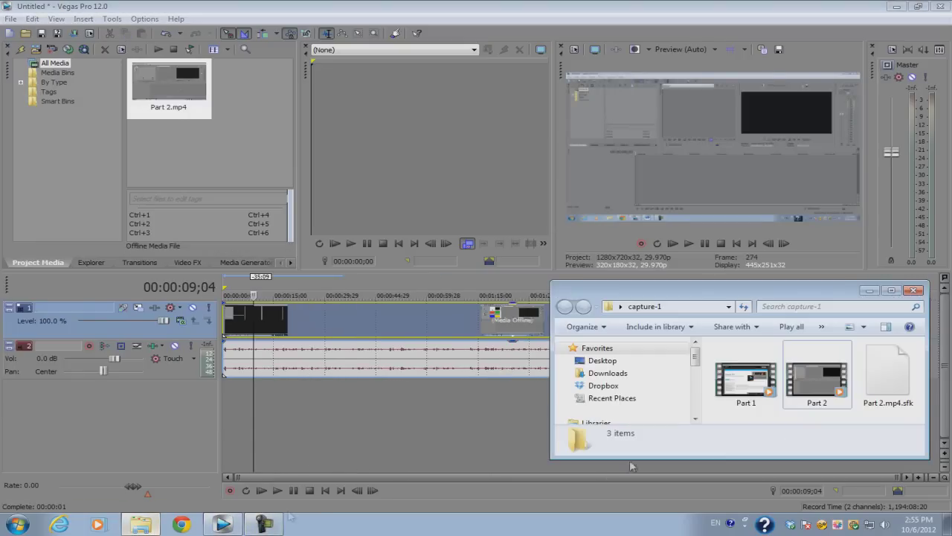
left_click(885, 405)
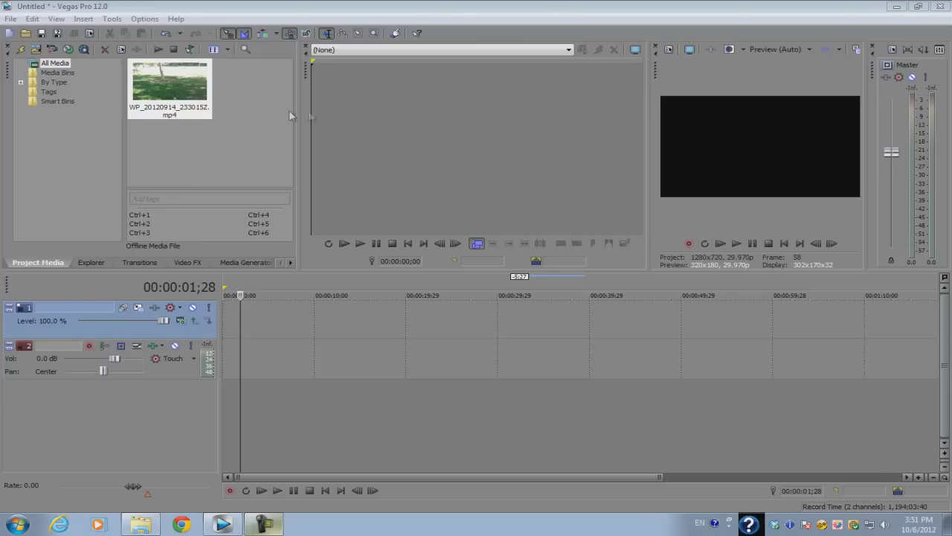
Back in Vegas Pro, load WP_20120914_233015Z.mp4 from the project media into the Trimmer and play its opening seconds.
left_click(154, 90)
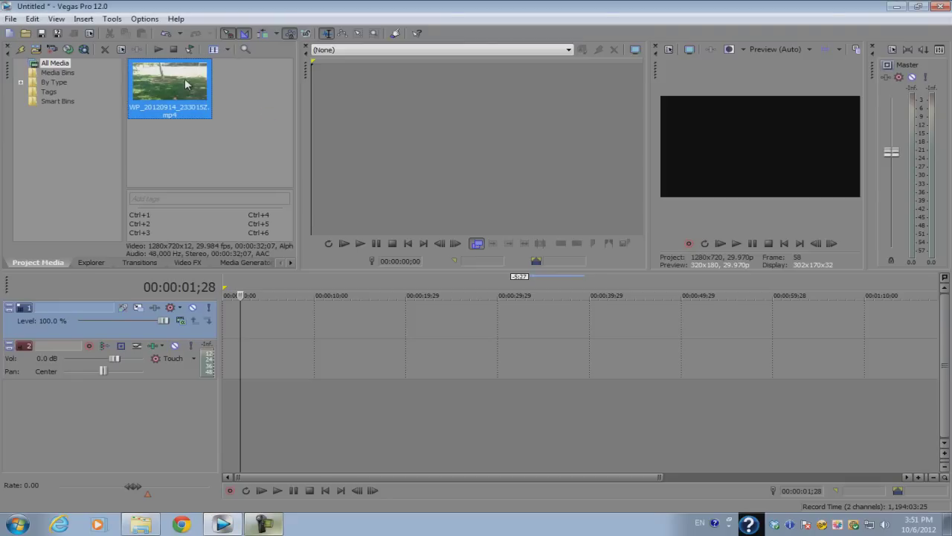
left_click_drag(214, 85, 441, 124)
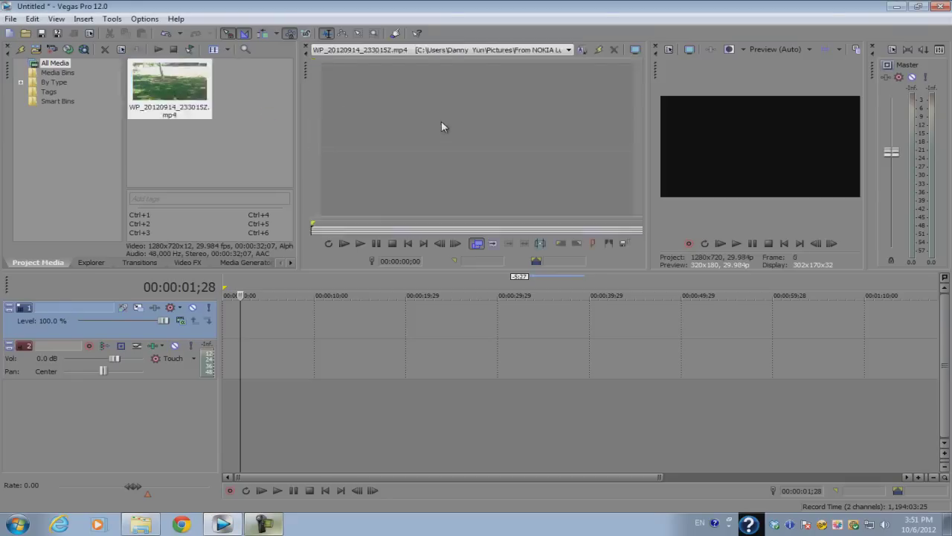
left_click(360, 243)
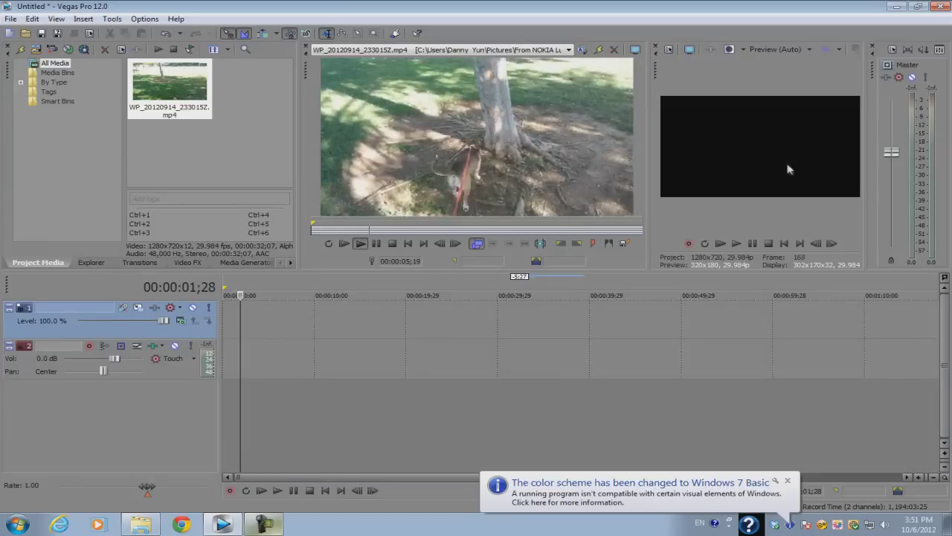
left_click(377, 245)
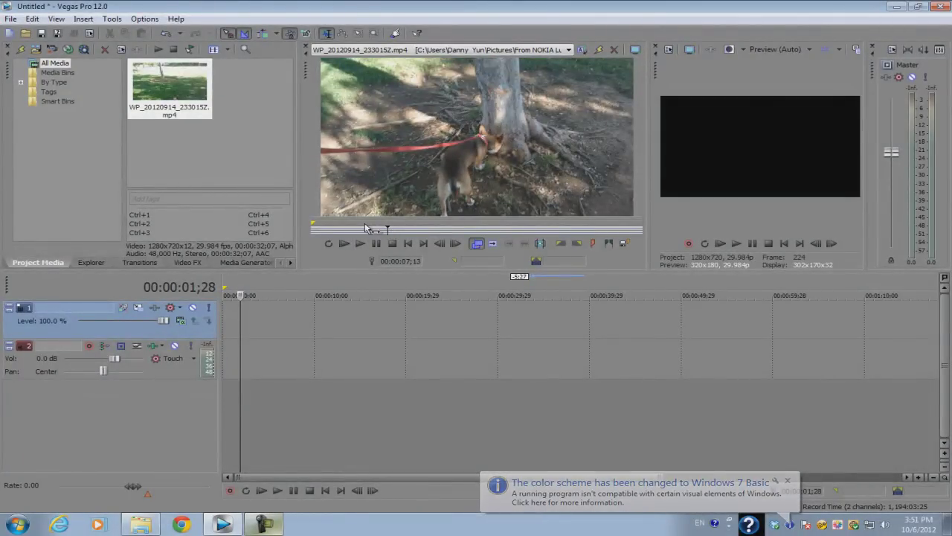
Scrub through the clip in the Trimmer and mark the selection start at 00:00:05;17.
left_click_drag(387, 229, 429, 229)
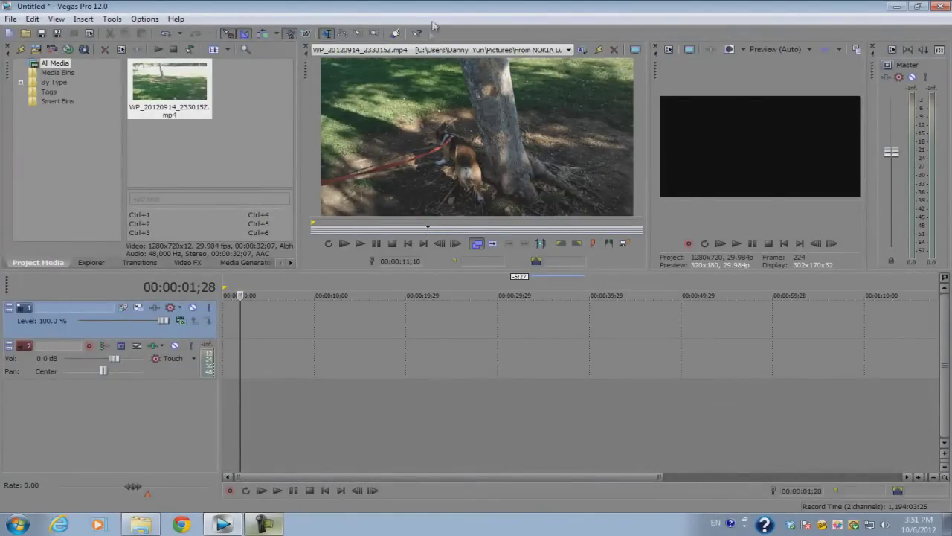
left_click(364, 230)
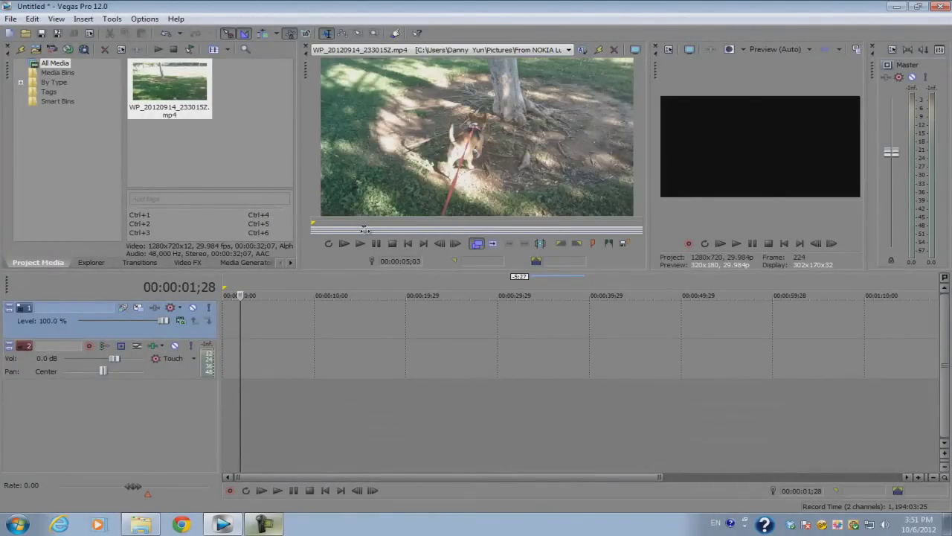
left_click_drag(364, 230, 368, 229)
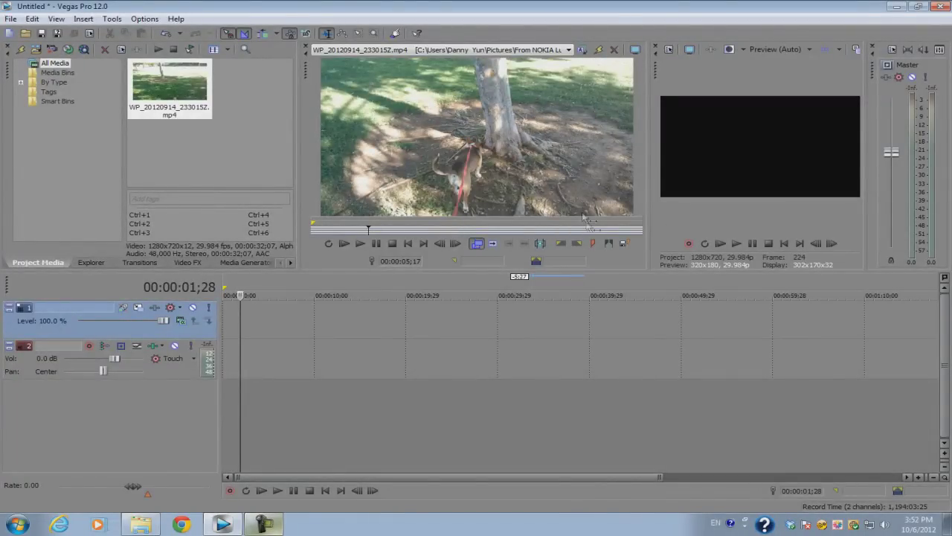
left_click(562, 246)
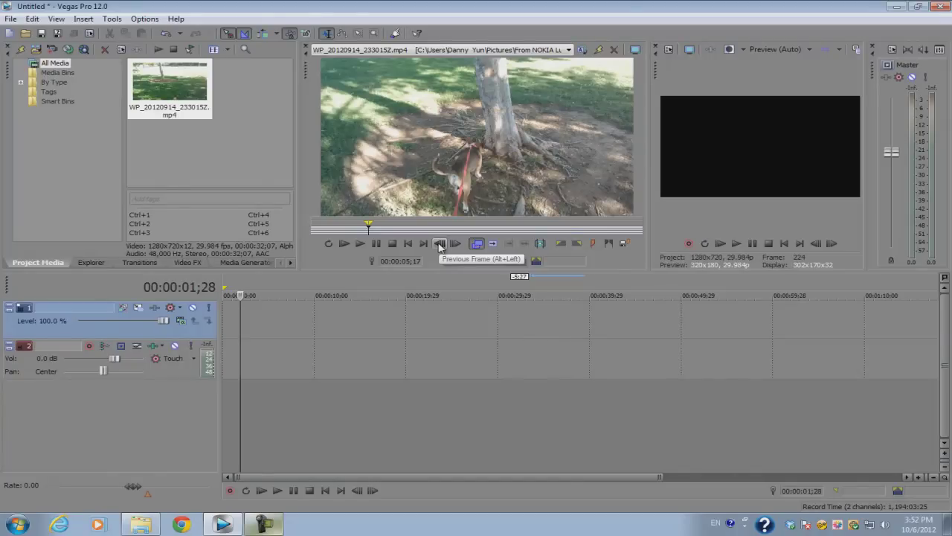
Advance frame by frame in the Trimmer to 00:00:09;17 and mark the selection end there.
left_click(455, 244)
left_click_drag(456, 244, 456, 244)
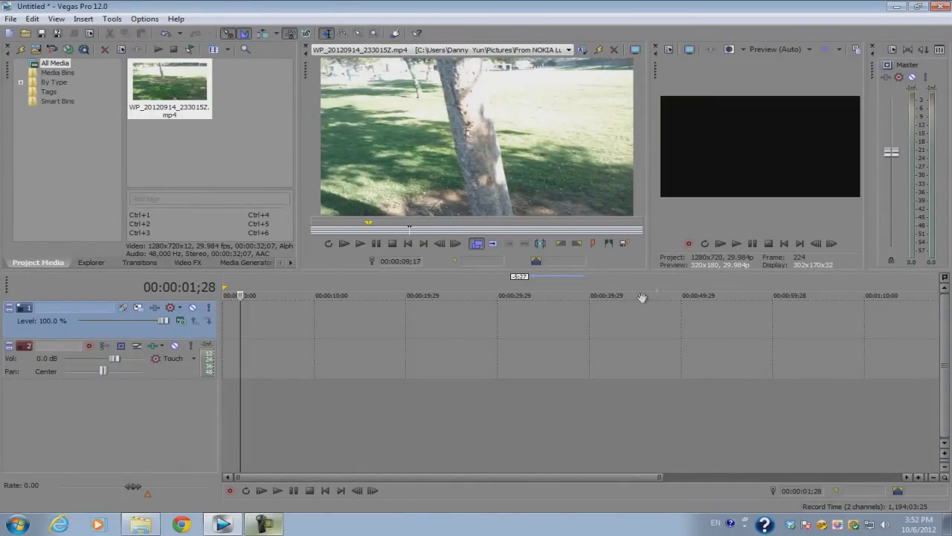
left_click(581, 245)
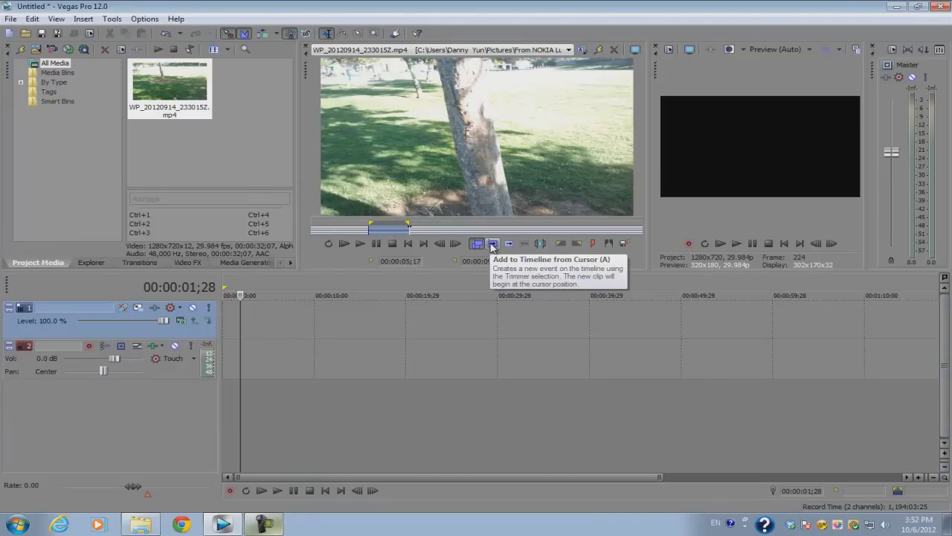
Place the timeline cursor at 00:00:03;27 and add the Trimmer selection to the timeline from that point.
left_click(245, 309)
left_click(266, 326)
left_click(309, 321)
left_click(259, 321)
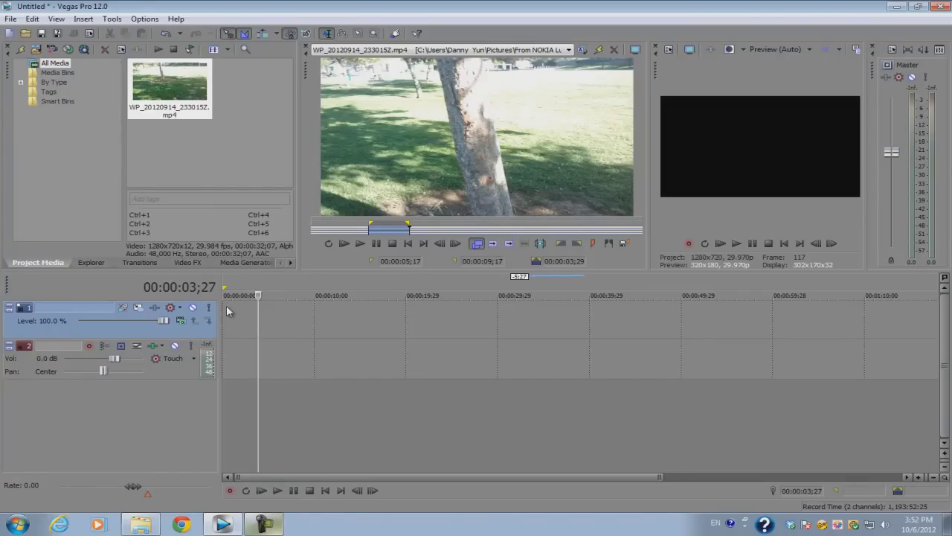
left_click(492, 244)
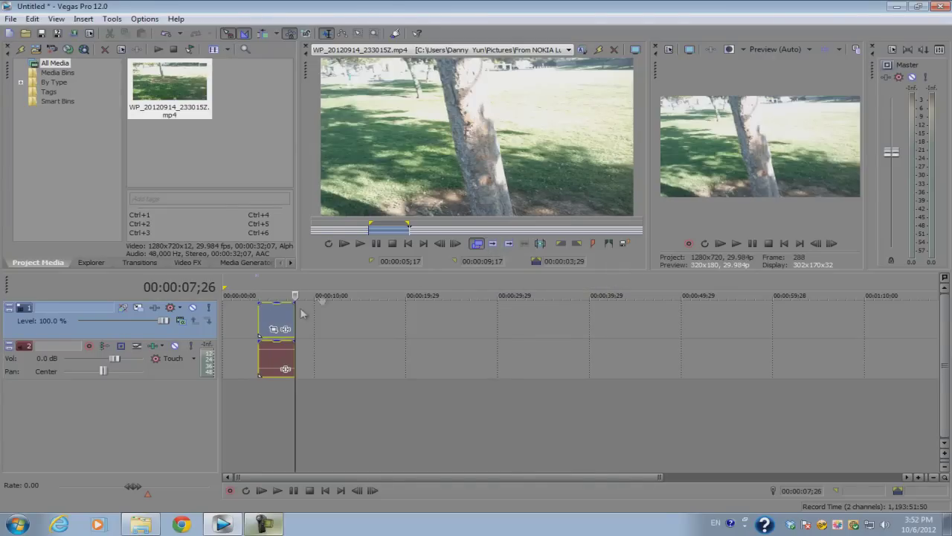
Play the trimmed event in the timeline from its start.
left_click(259, 320)
scroll(274, 313, "up", 5)
key("space")
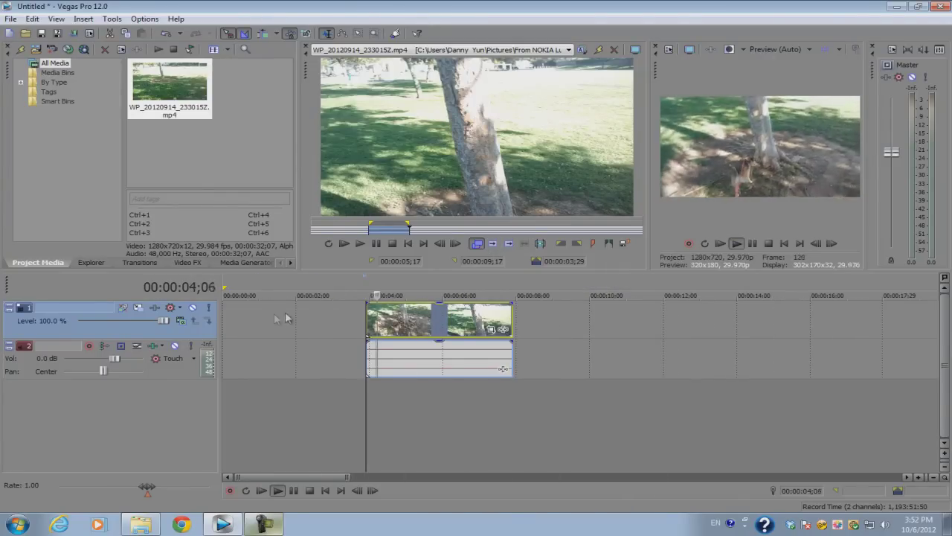
scroll(351, 320, "down", 4)
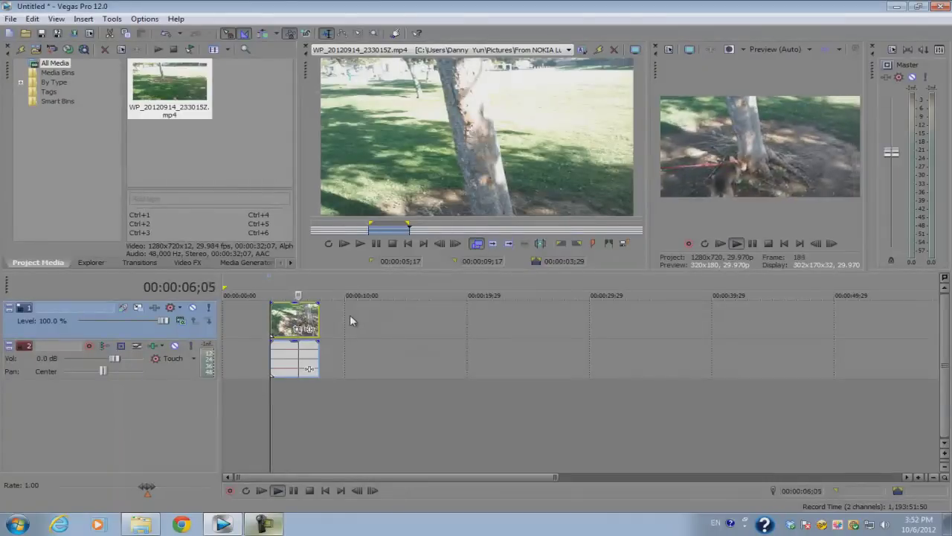
Delete the trimmed event from the timeline and place the whole WP_20120914_233015Z.mp4 clip at the timeline's start.
right_click(297, 318)
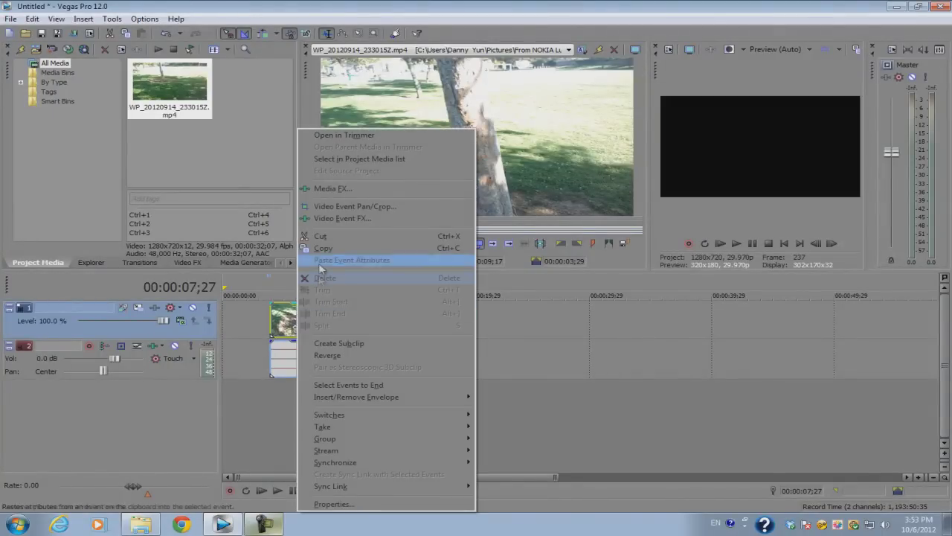
left_click(324, 277)
left_click(190, 94)
left_click(221, 119)
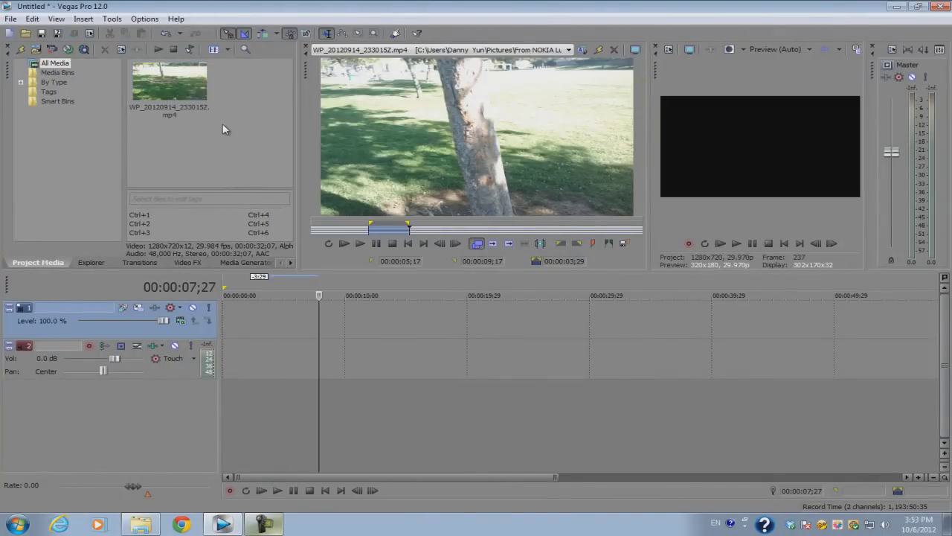
left_click_drag(177, 88, 355, 322)
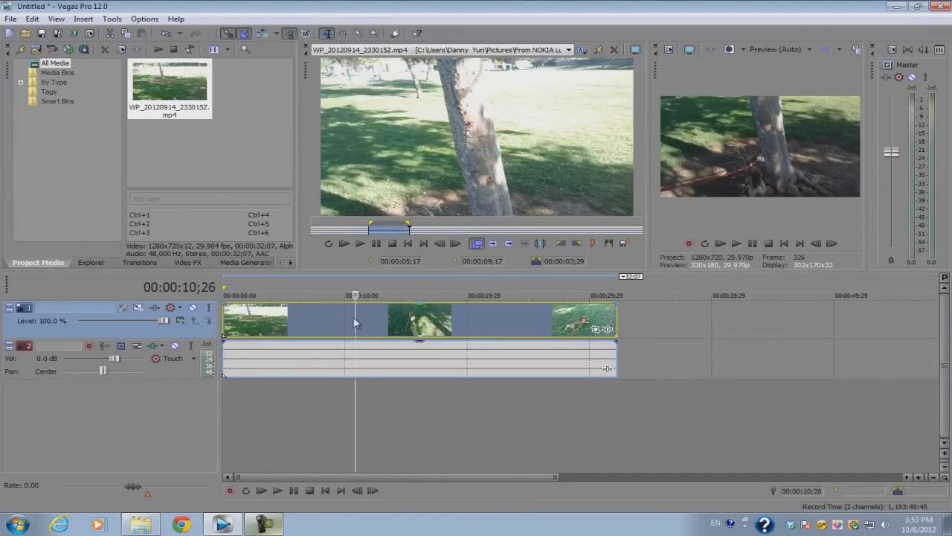
Preview several points of the timeline clip and inspect its individual frames around 00:00:07;08.
left_click(393, 321)
left_click(276, 327)
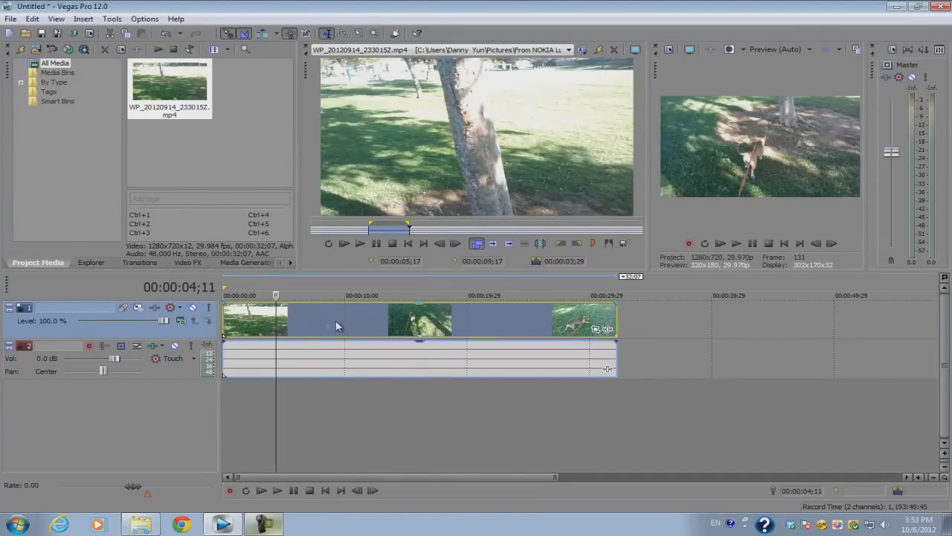
left_click(430, 321)
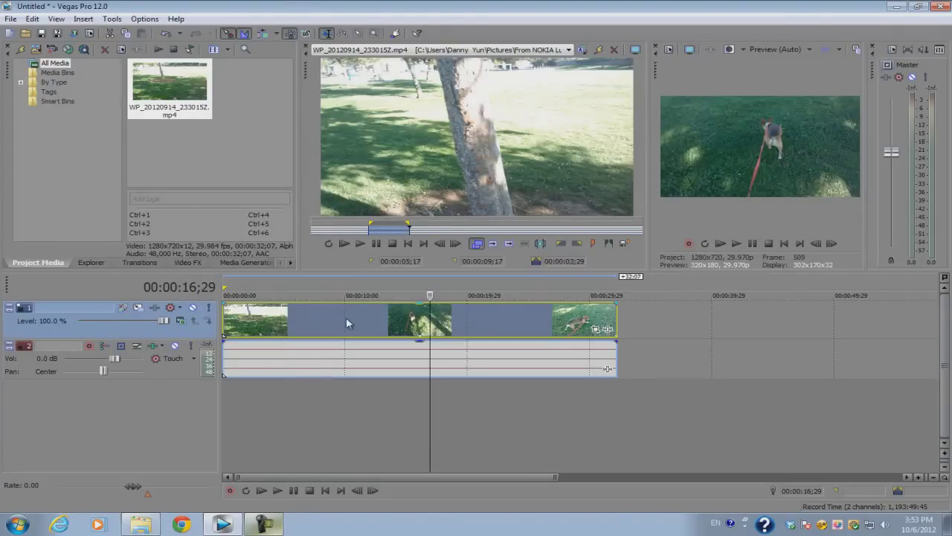
left_click(317, 325)
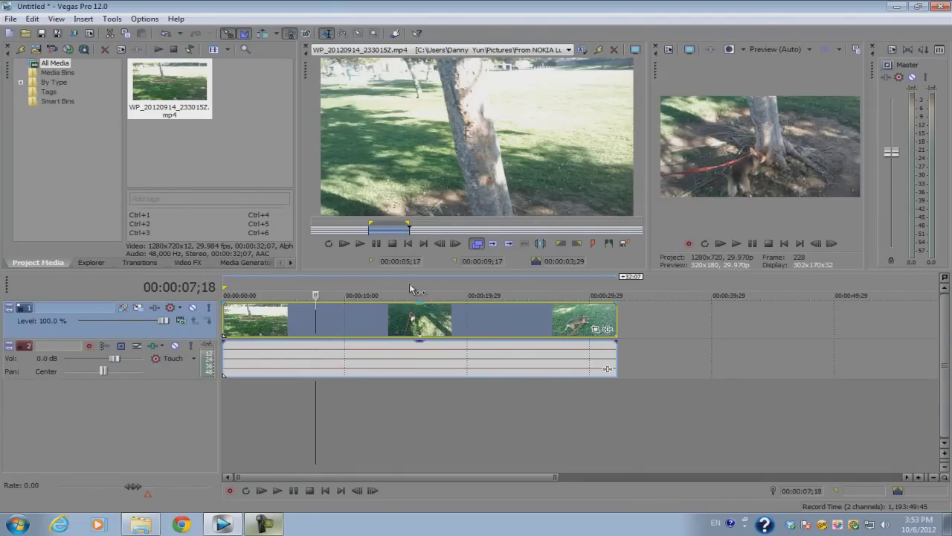
left_click(318, 314)
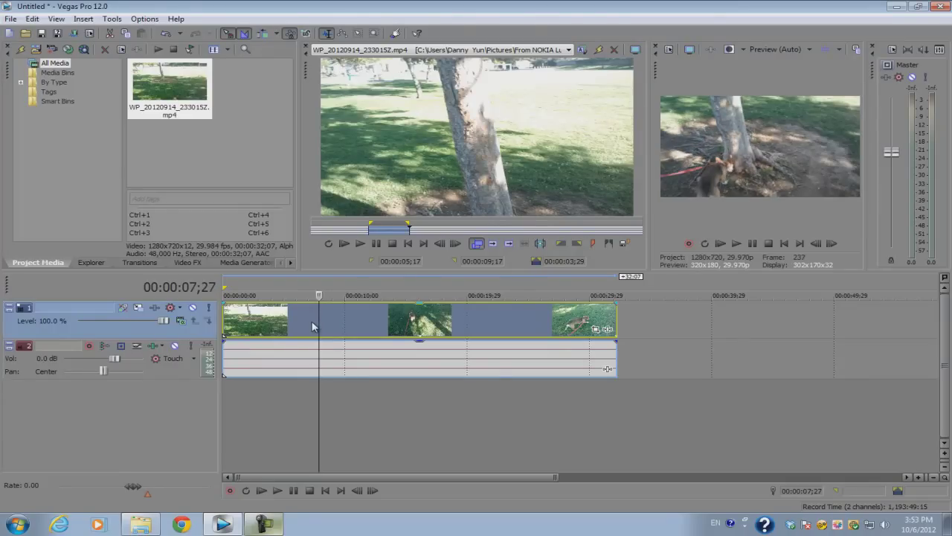
left_click(312, 326)
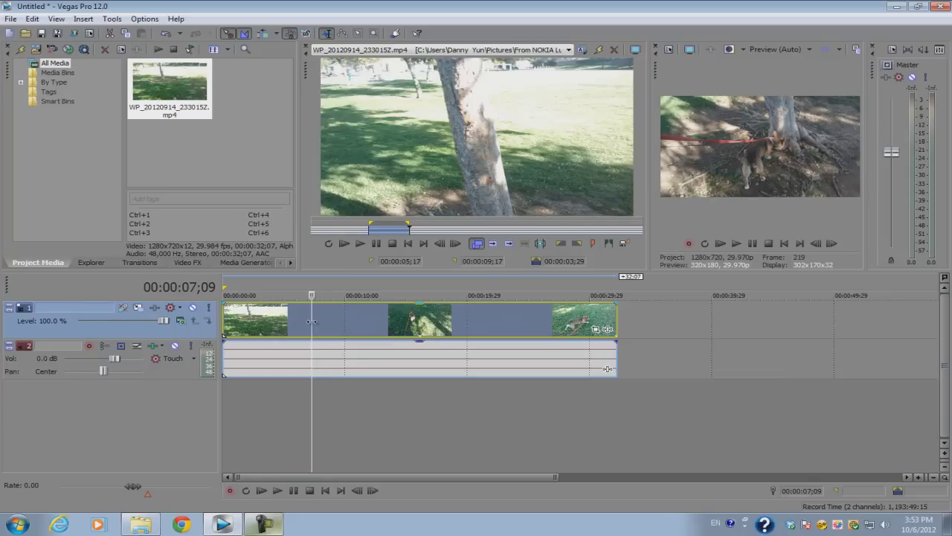
scroll(311, 321, "up", 10)
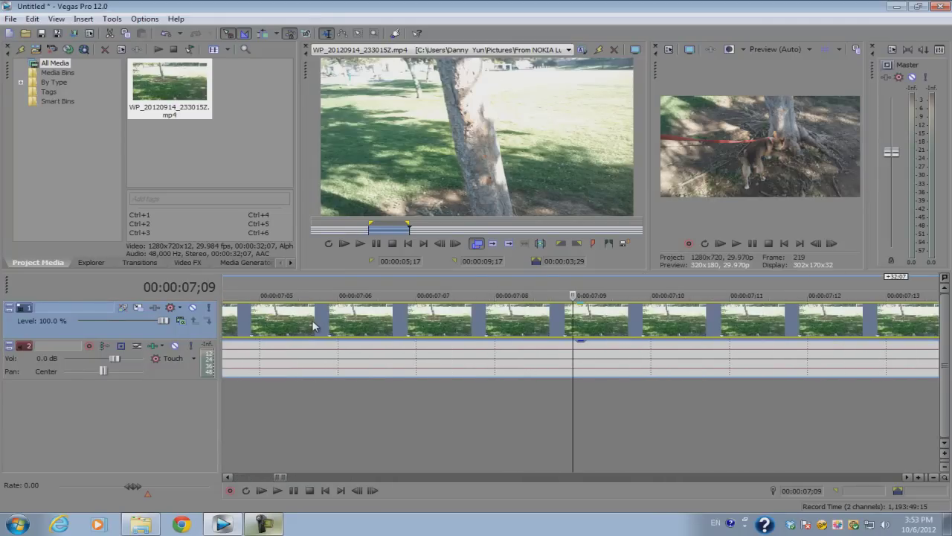
scroll(312, 326, "up", 2)
scroll(521, 320, "down", 1)
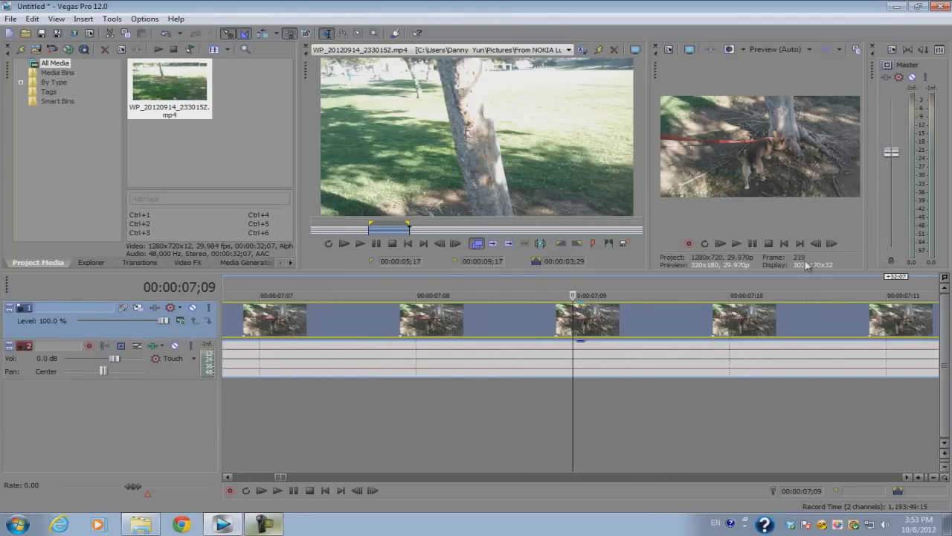
left_click(270, 332)
left_click(428, 333)
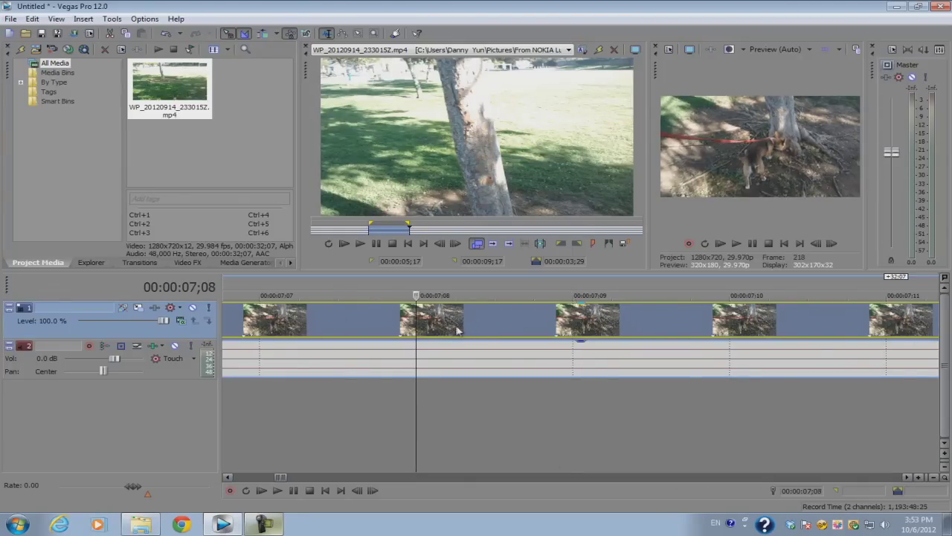
Place the timeline cursor at 00:00:07;04 and split the clip there.
scroll(377, 407, "down", 4)
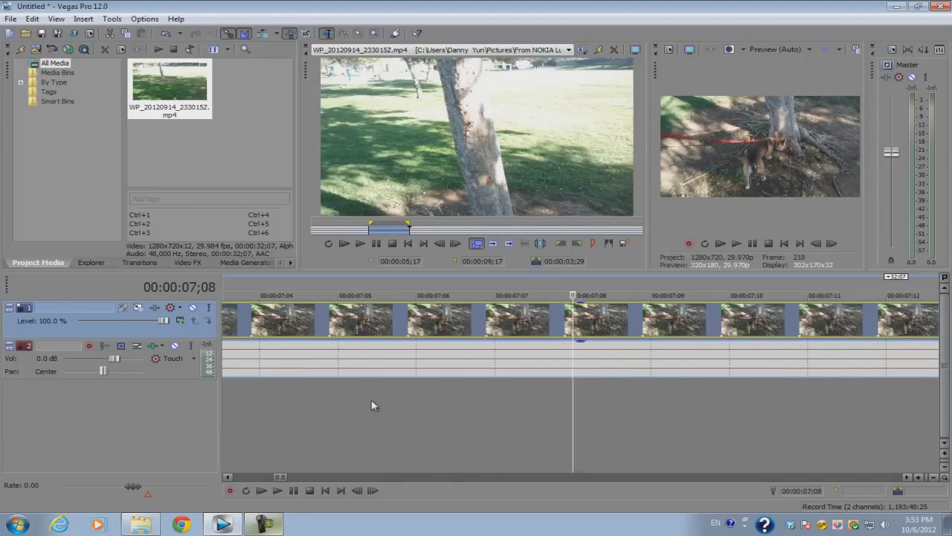
left_click(362, 332)
left_click(414, 320)
scroll(450, 320, "down", 2)
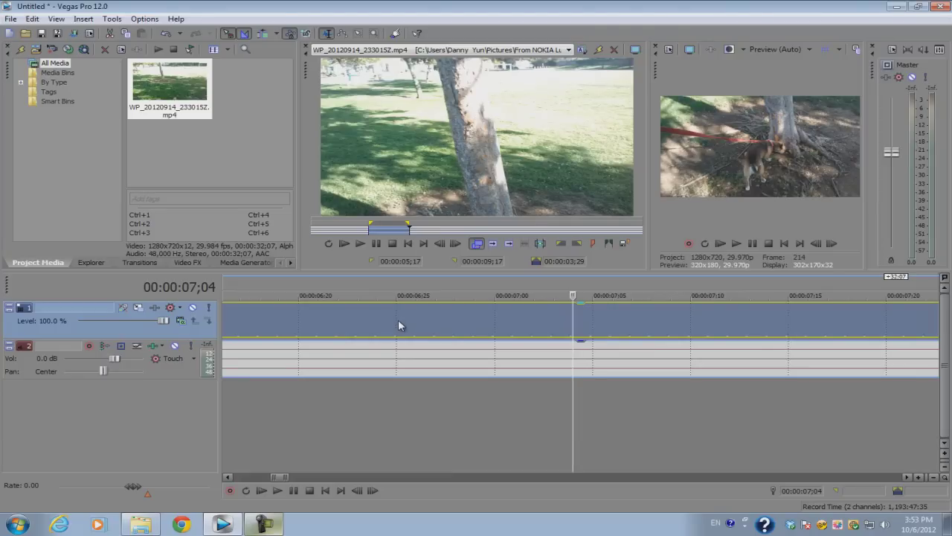
key("s")
scroll(400, 325, "down", 1)
scroll(406, 328, "down", 1)
scroll(410, 331, "down", 5)
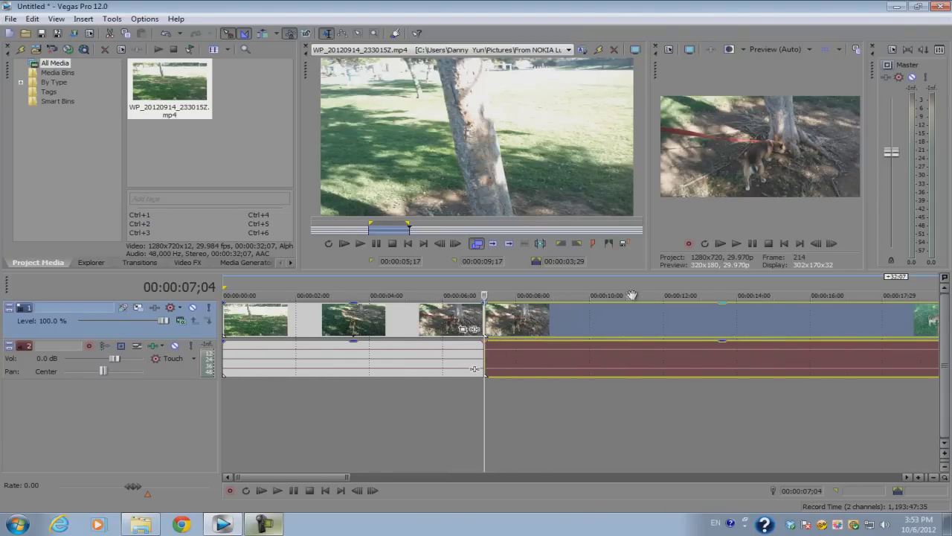
Select the segment after the split and preview its footage at 00:00:09;29 and 00:00:11;18.
left_click(588, 325)
scroll(589, 325, "up", 1)
scroll(588, 325, "down", 2)
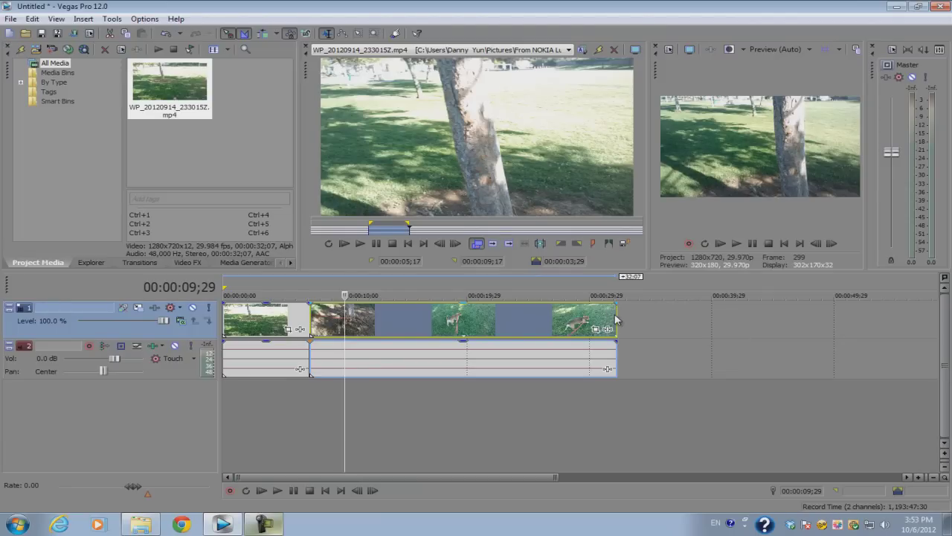
left_click(346, 320)
left_click(365, 320)
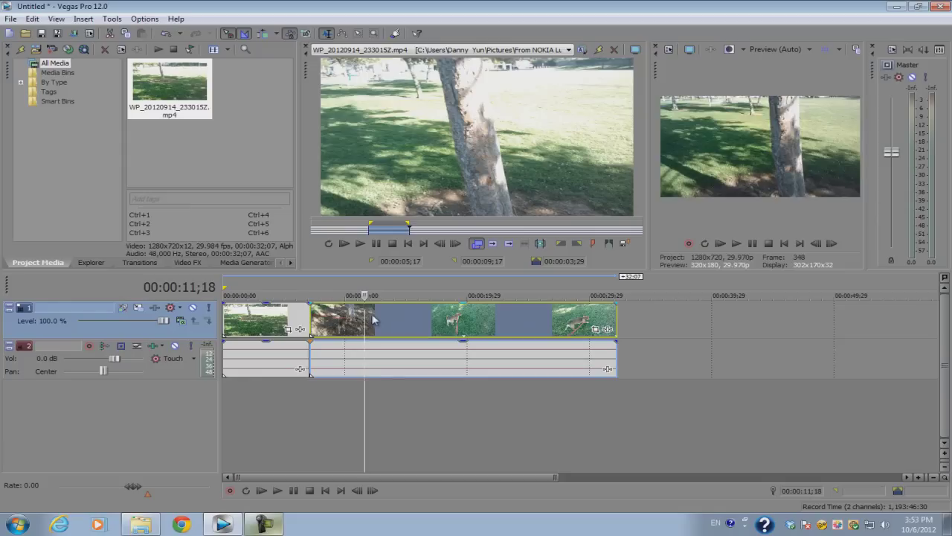
Delete the segment before the split from the timeline.
left_click(286, 329)
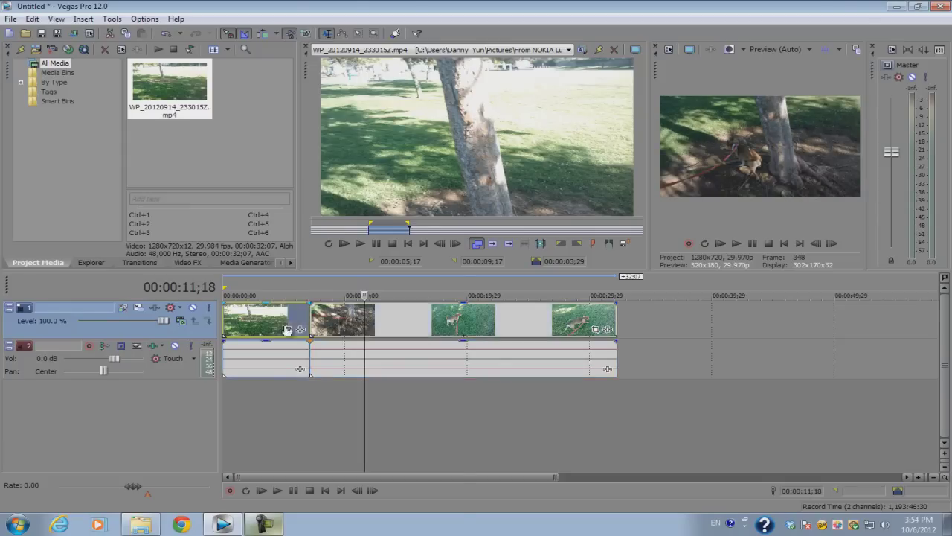
right_click(287, 329)
left_click(350, 279)
Trim the end of the remaining segment back to 00:00:11;23 and return the cursor to its start.
left_click(366, 318)
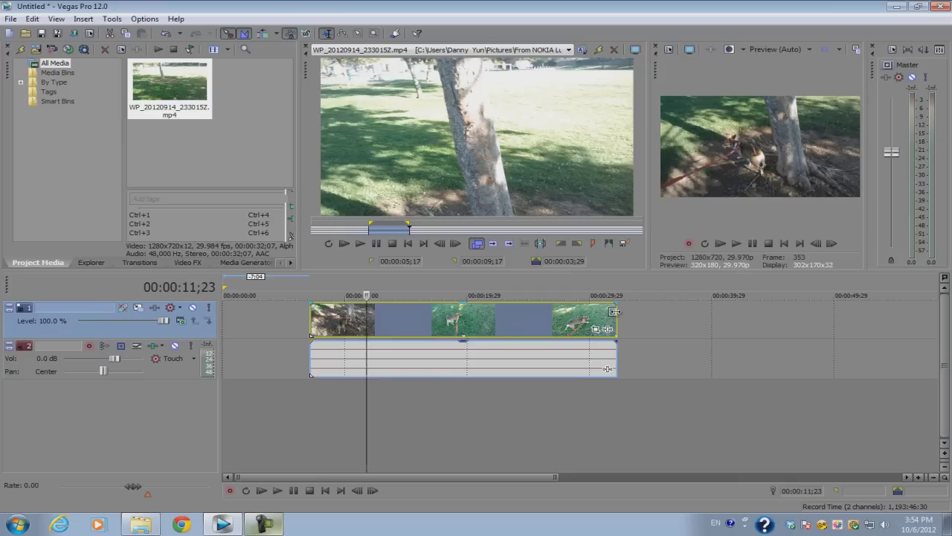
left_click_drag(614, 311, 367, 329)
left_click(310, 322)
scroll(334, 325, "up", 5)
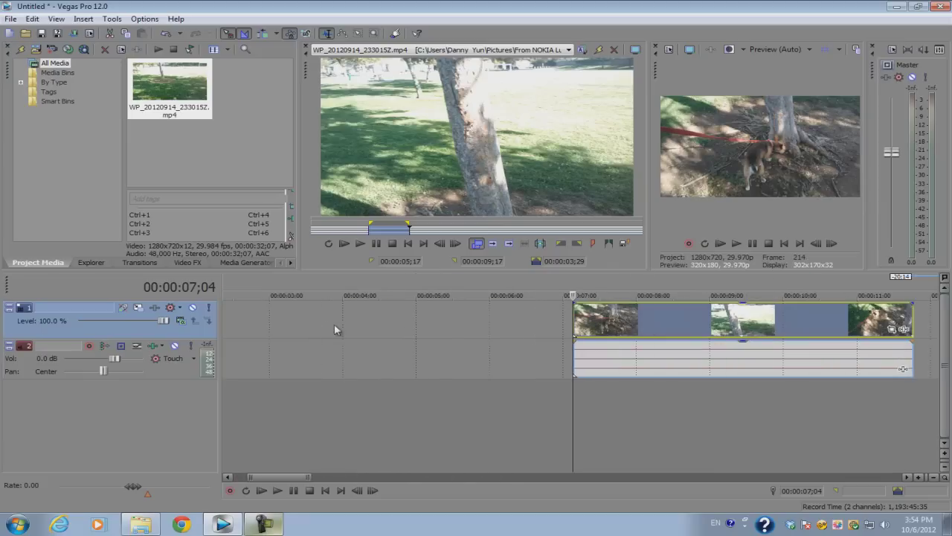
Add a fade-in of about 1.4 seconds to the start of the first clip's video, ending near 00:00:02;17.
scroll(599, 323, "down", 4)
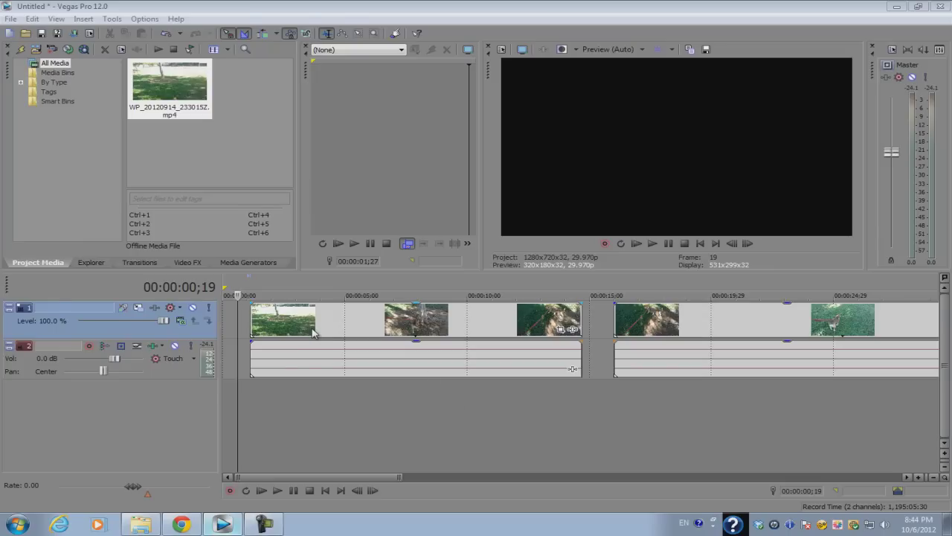
left_click(262, 325)
scroll(260, 329, "down", 2)
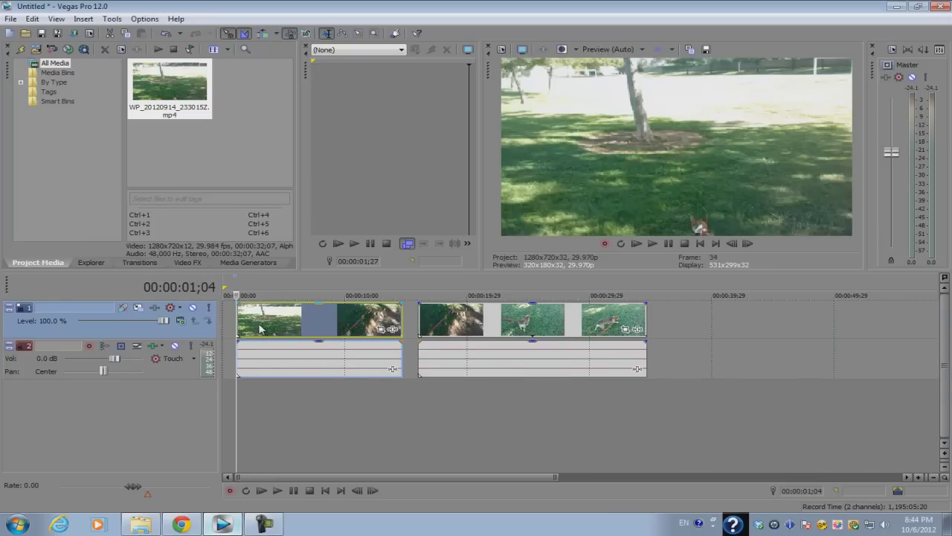
scroll(267, 327, "up", 3)
left_click(272, 327)
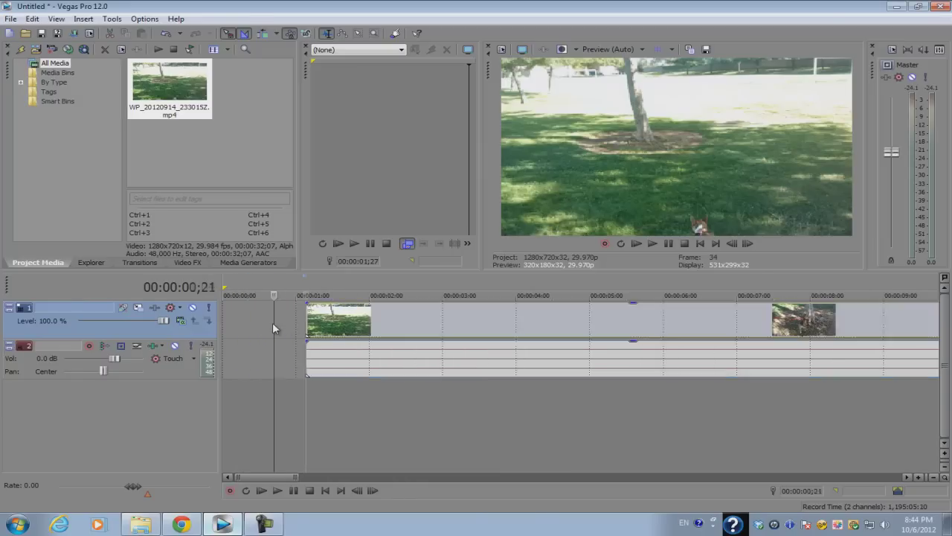
scroll(273, 323, "up", 3)
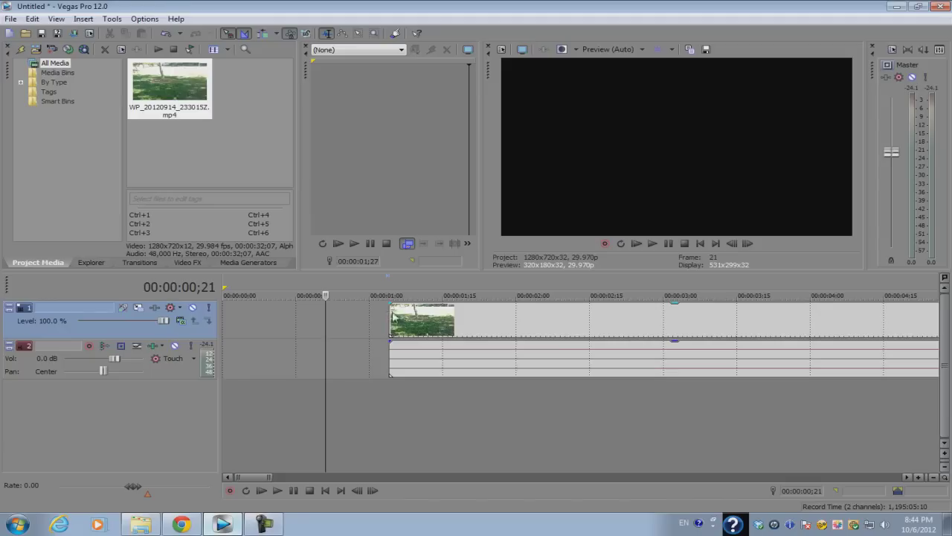
scroll(386, 315, "down", 8)
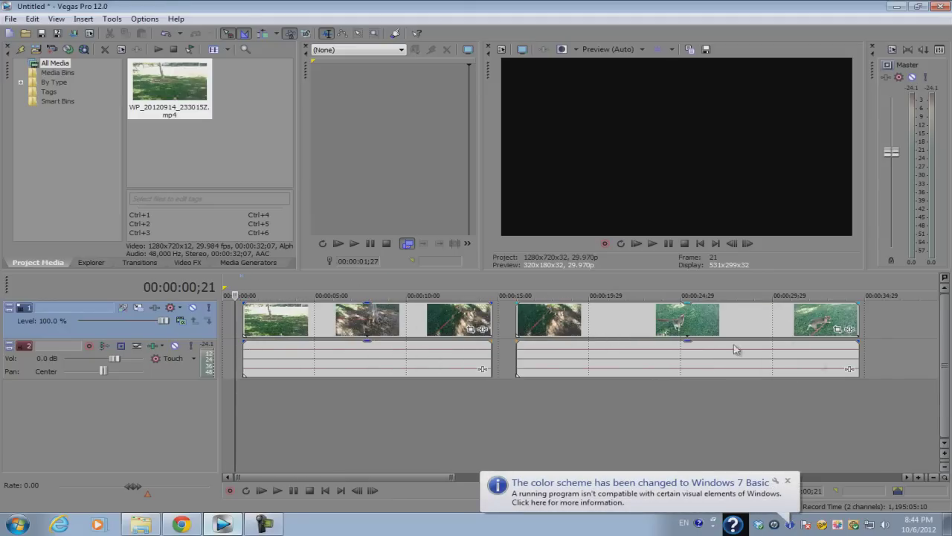
scroll(401, 329, "up", 8)
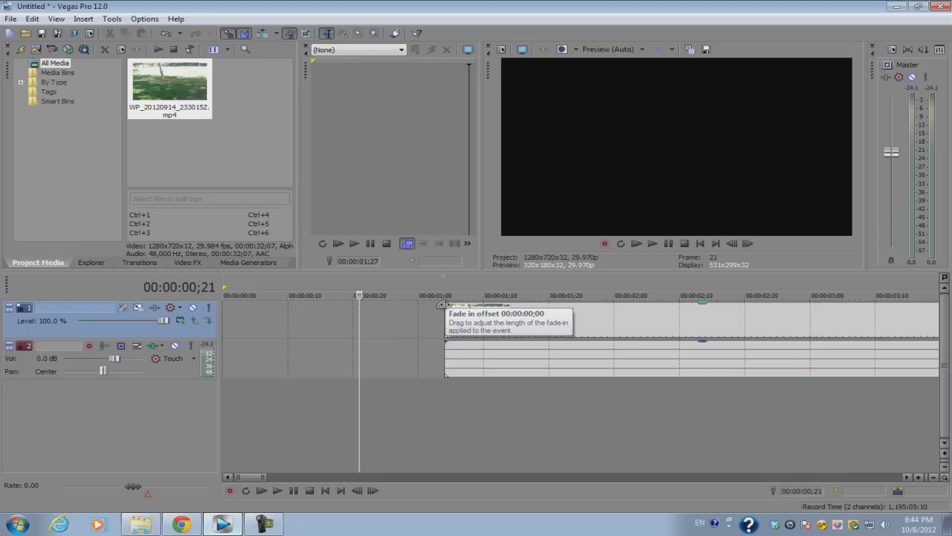
left_click_drag(444, 305, 721, 322)
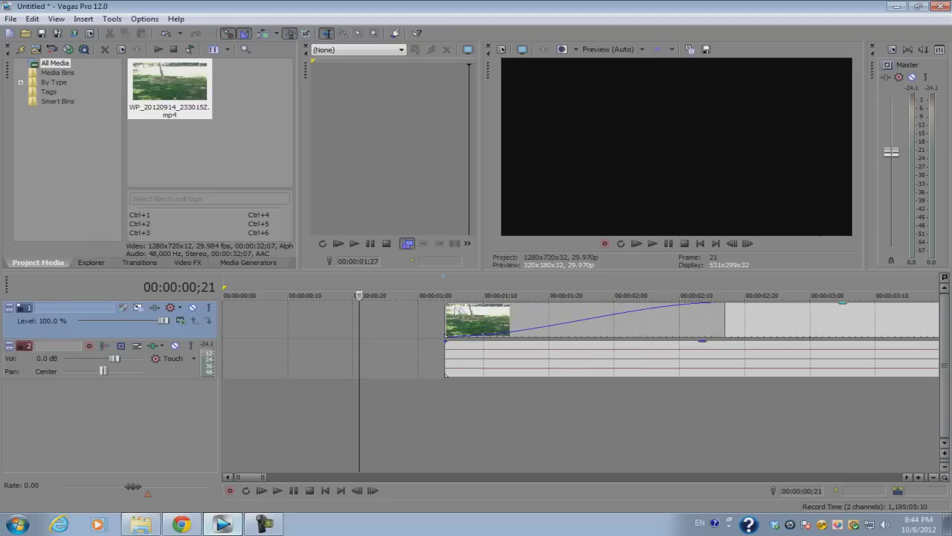
Play the first clip from its start to preview the video fade-in.
left_click(451, 319)
left_click(447, 374)
key("space")
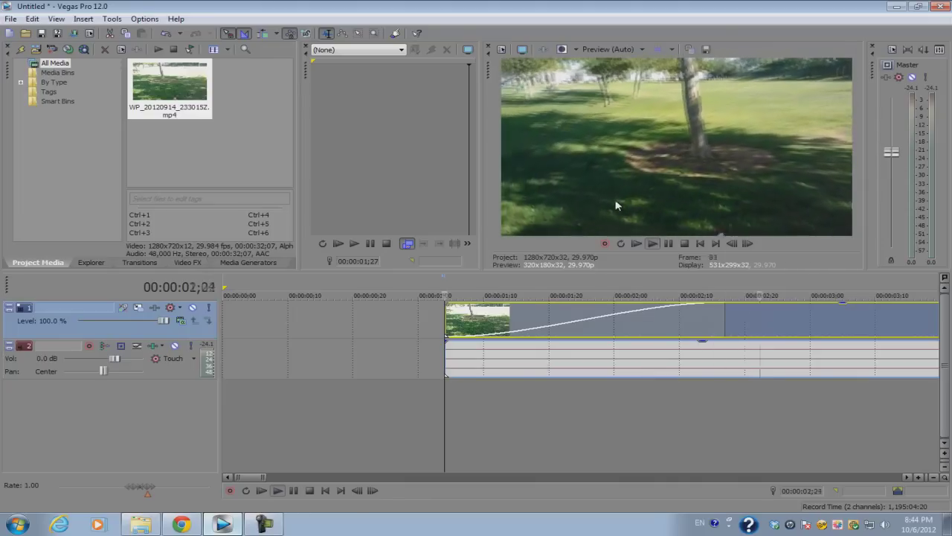
key("space")
scroll(496, 307, "down", 5)
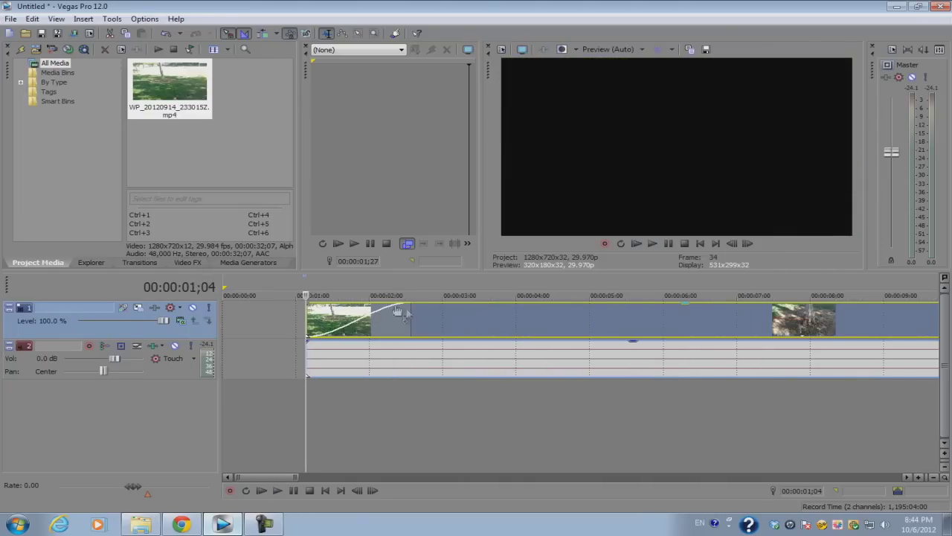
Lengthen the first clip's video fade-in to about 00:00:03;00 and add a fade-out of about 2.3 seconds at its end.
left_click_drag(406, 310, 439, 315)
scroll(439, 315, "right", 5)
left_click(466, 320)
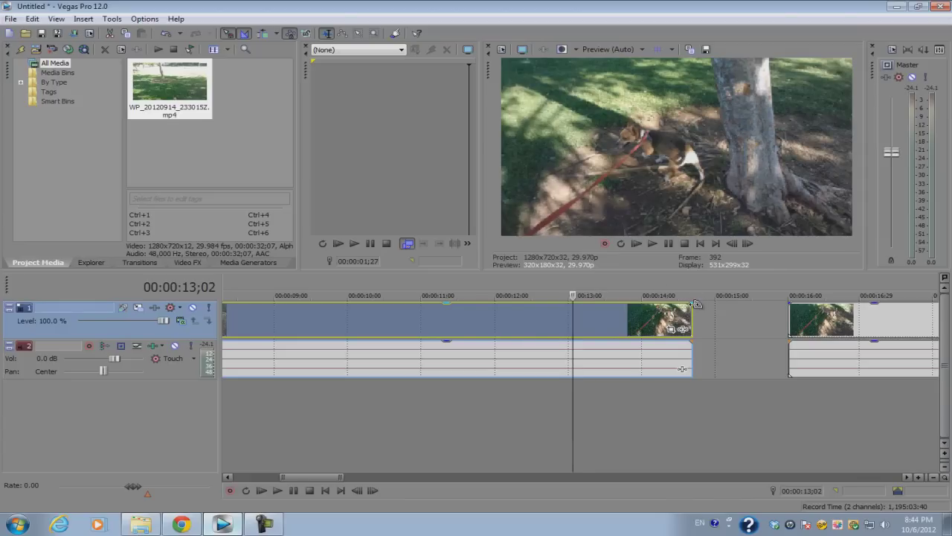
left_click_drag(695, 304, 524, 305)
left_click(525, 310)
scroll(526, 309, "down", 5)
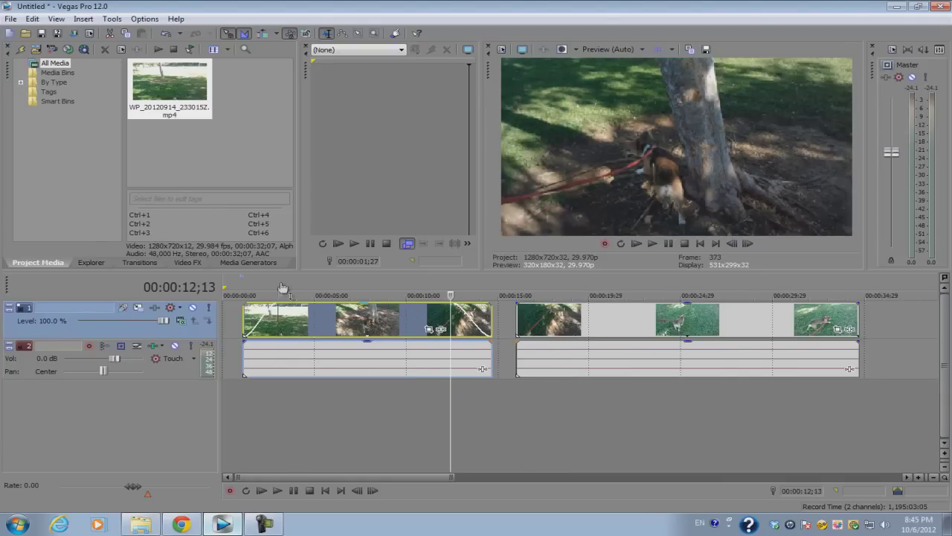
Return the cursor to 00:00:01;04, select the first clip's audio and play it from the start.
left_click(244, 323)
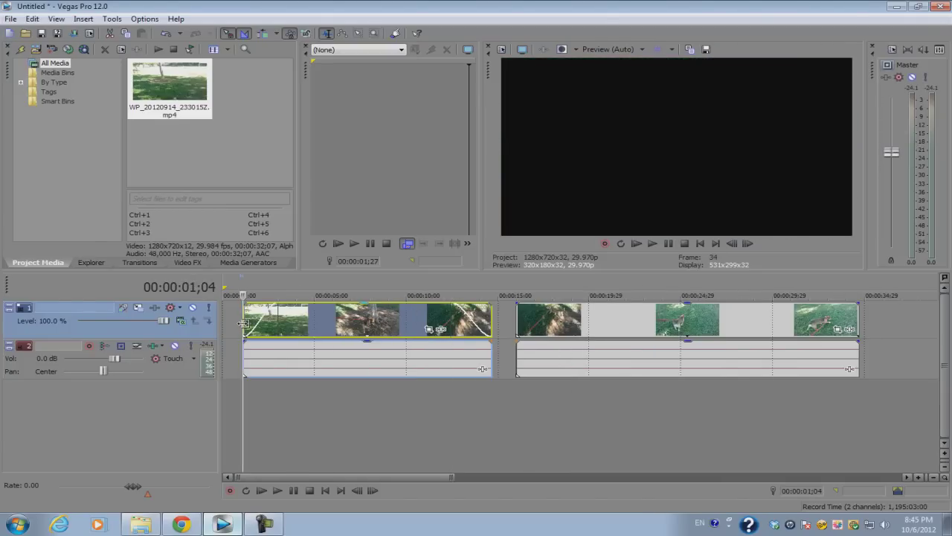
scroll(244, 322, "up", 3)
left_click(283, 350)
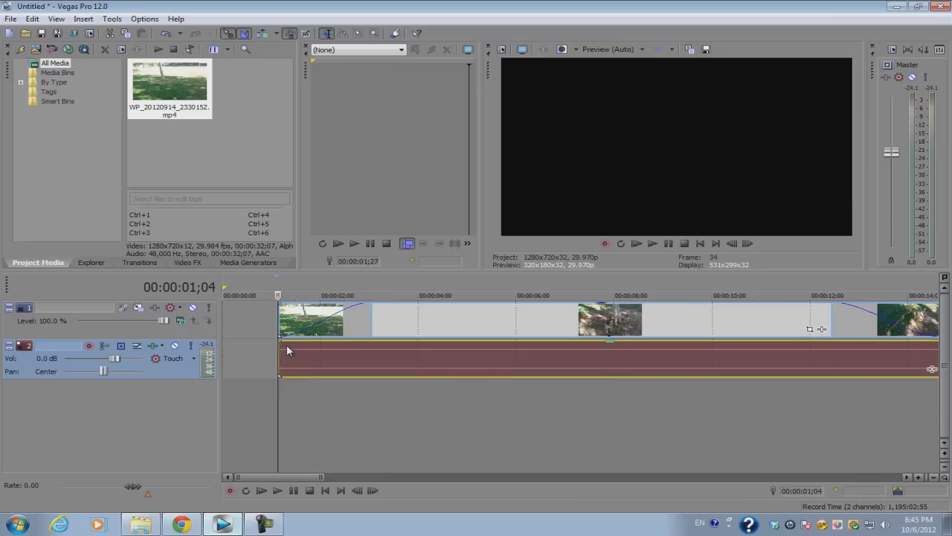
key("space")
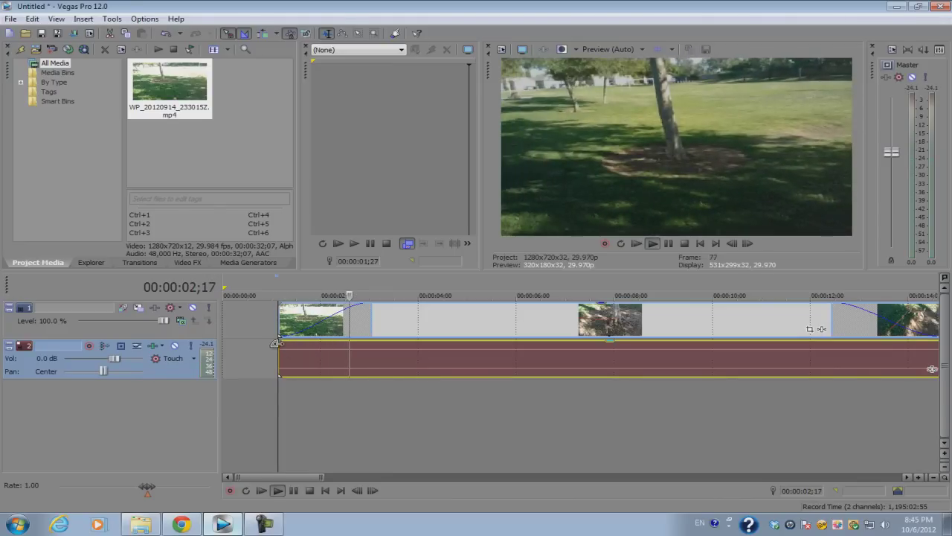
key("space")
Add a fade-in to the first clip's audio, ending at about 00:00:02;14, and play it back.
left_click_drag(276, 343, 339, 346)
key("space")
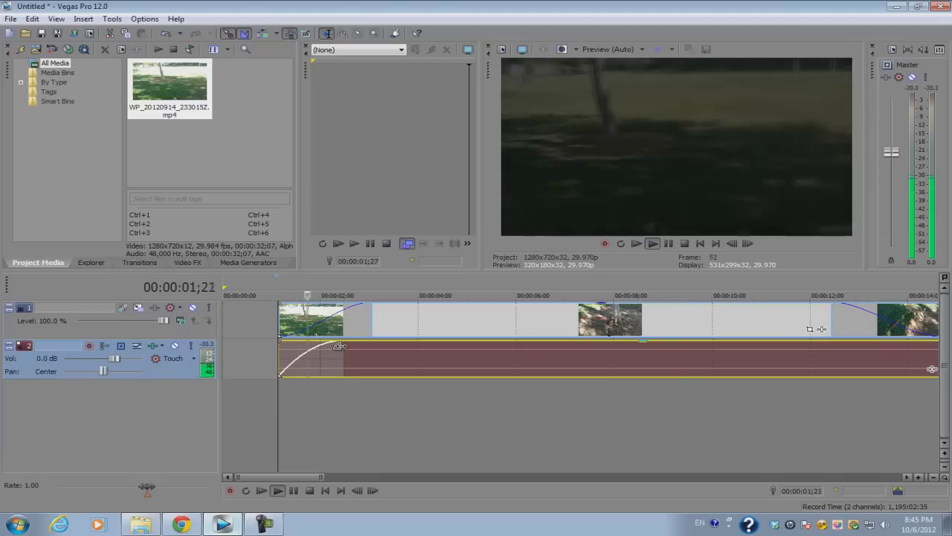
key("Return")
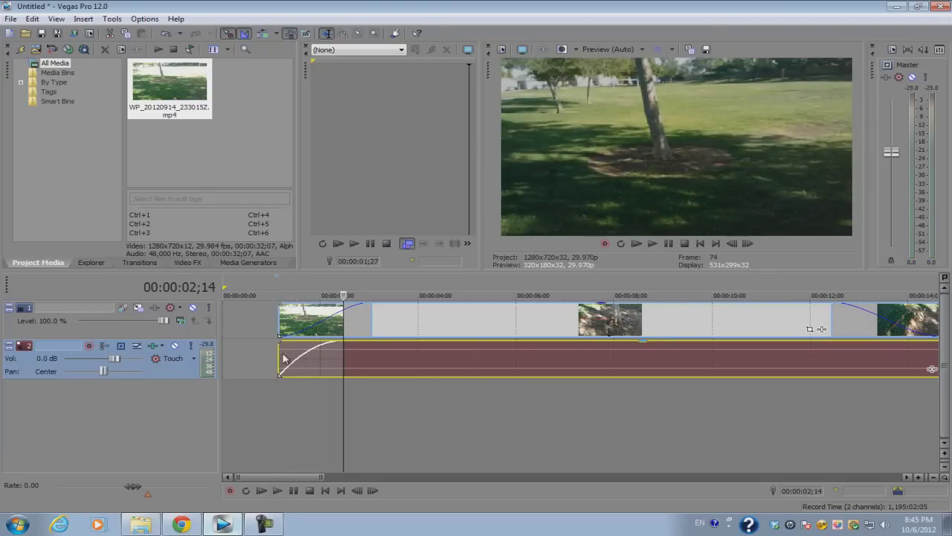
key("space")
Give the second clip's video a fade-in and move the clip directly against the end of the first clip.
key("Down")
key("Down")
key("Down")
left_click_drag(439, 321, 508, 314)
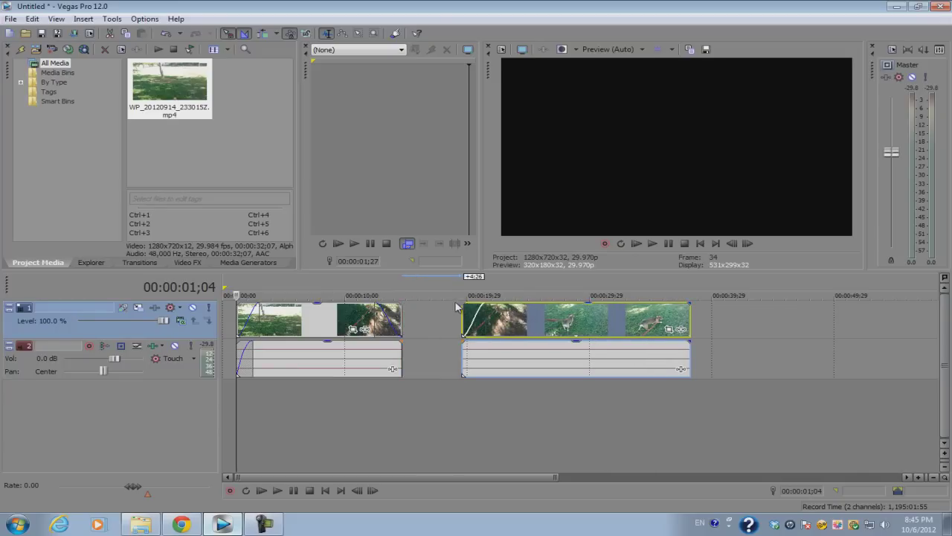
left_click_drag(540, 318, 479, 318)
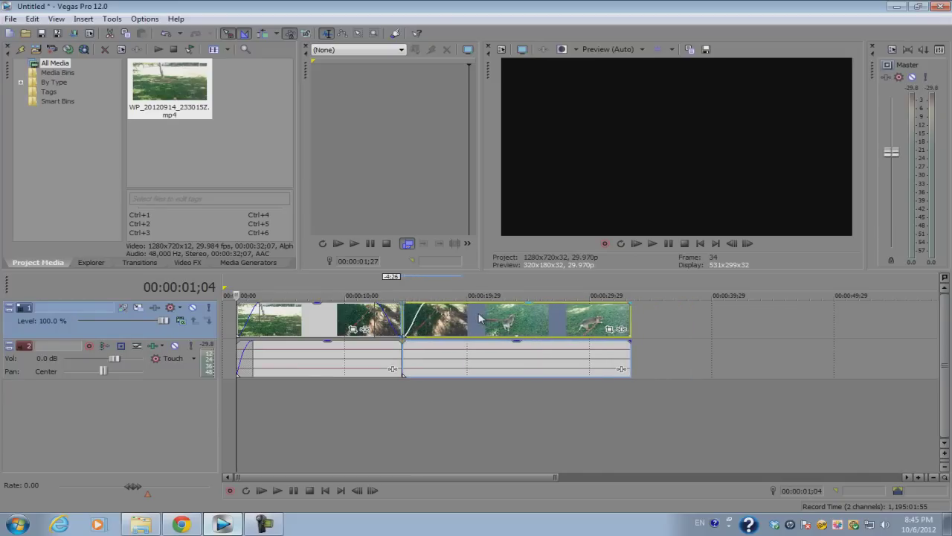
Place the cursor near the join between the two clips and play the footage across it.
left_click(402, 320)
scroll(401, 320, "up", 5)
left_click(501, 306)
key("space")
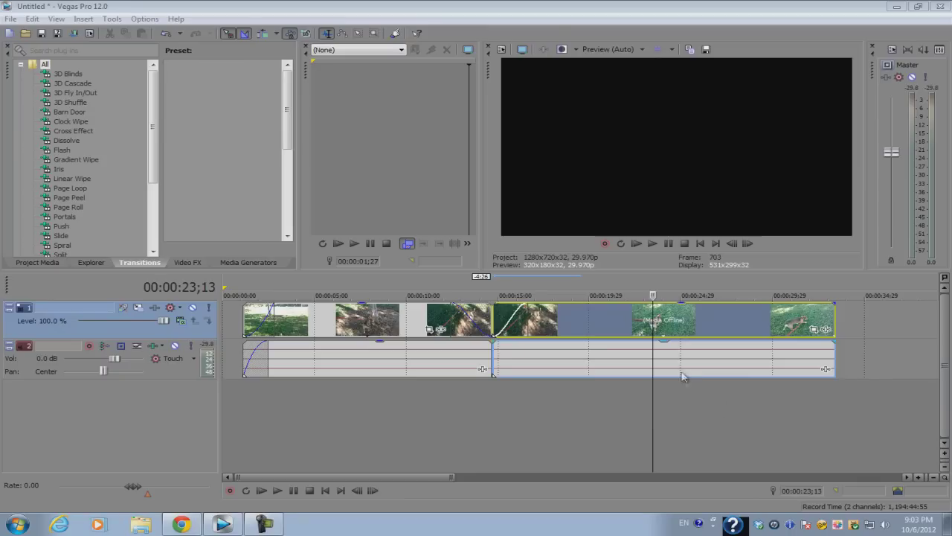
Move the second clip away to leave a 00:00:02;10 gap after the first clip, and split it at 00:00:27;03.
left_click(660, 319)
scroll(660, 318, "up", 4)
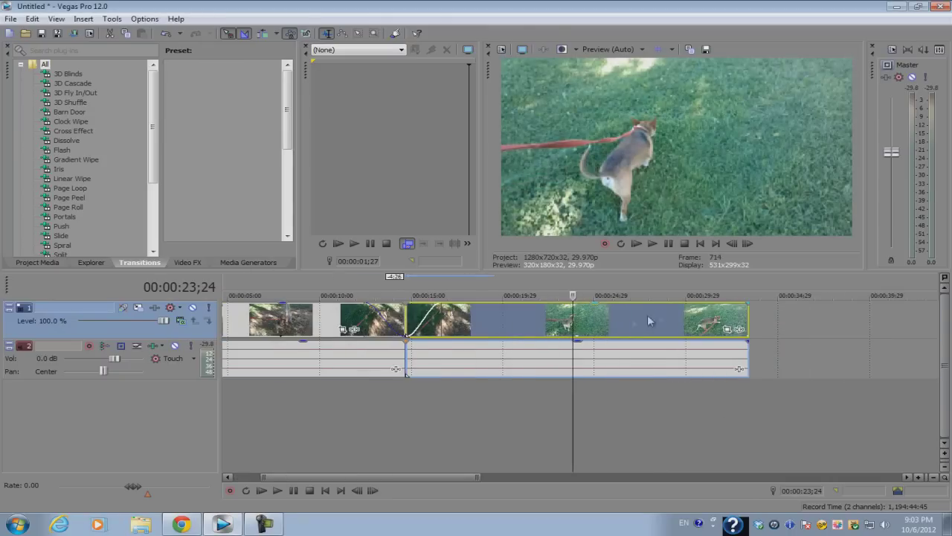
scroll(562, 329, "down", 3)
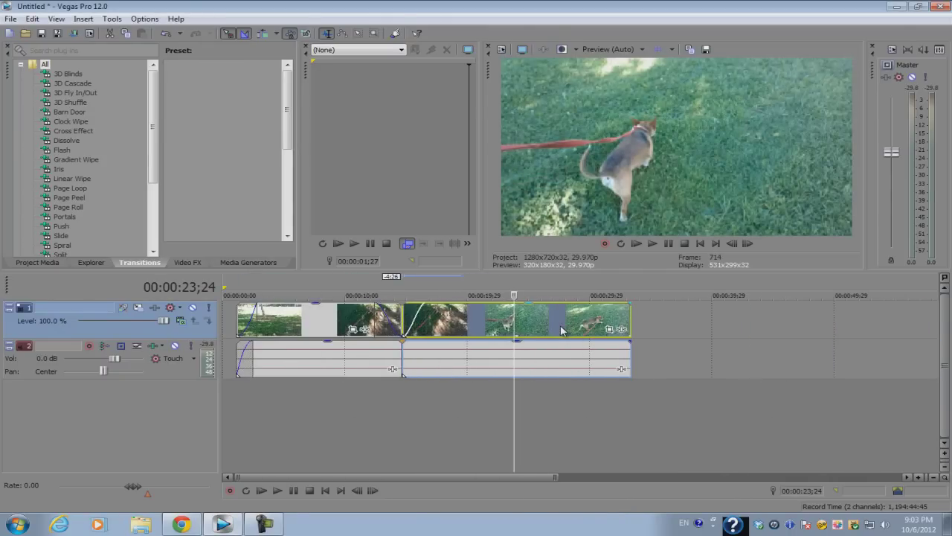
scroll(561, 329, "up", 3)
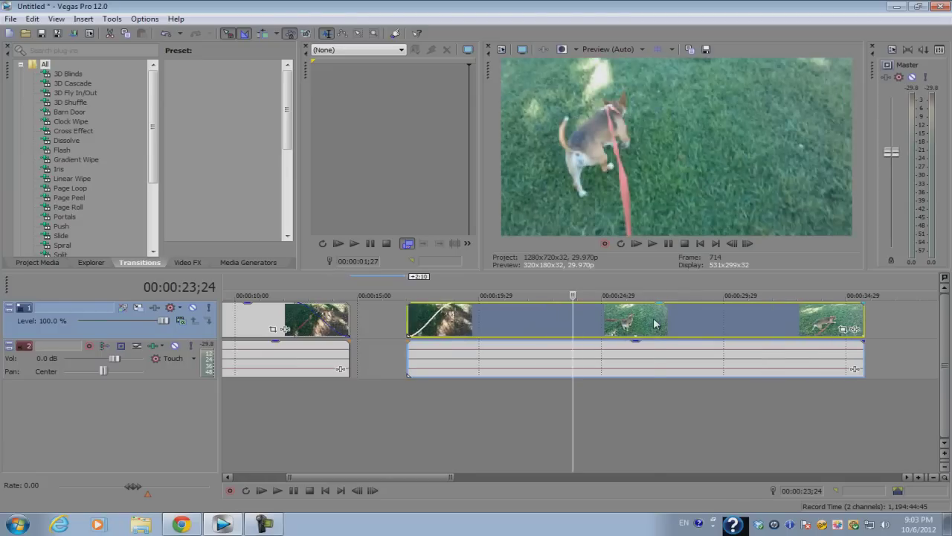
left_click(654, 323)
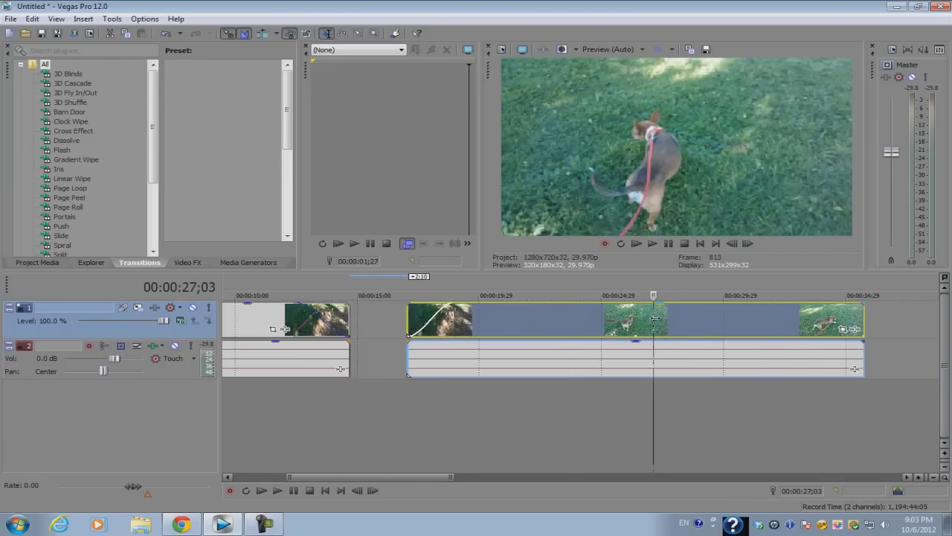
key("s")
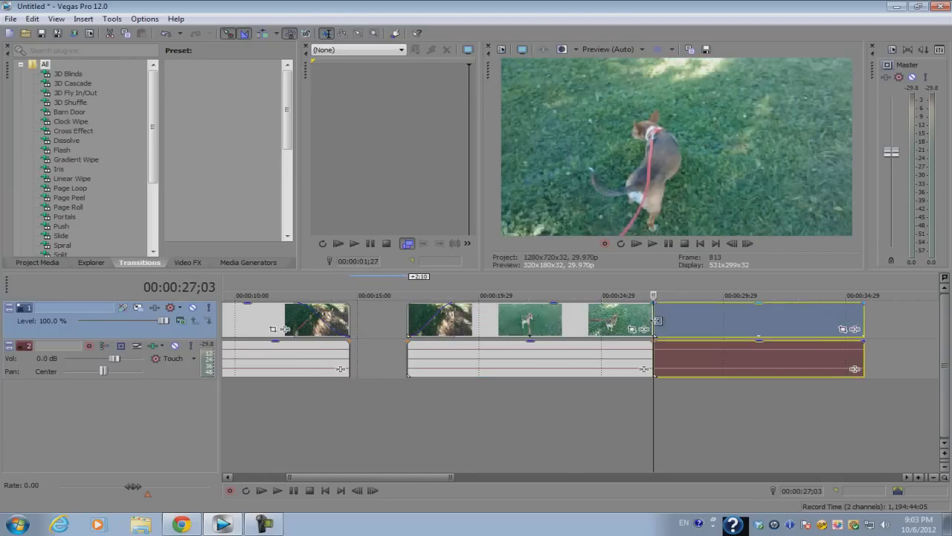
Shift the segment after the split 2;19 later and the segment before it 1;06 later, leaving a gap between them.
scroll(654, 323, "down", 3)
left_click_drag(655, 324, 683, 325)
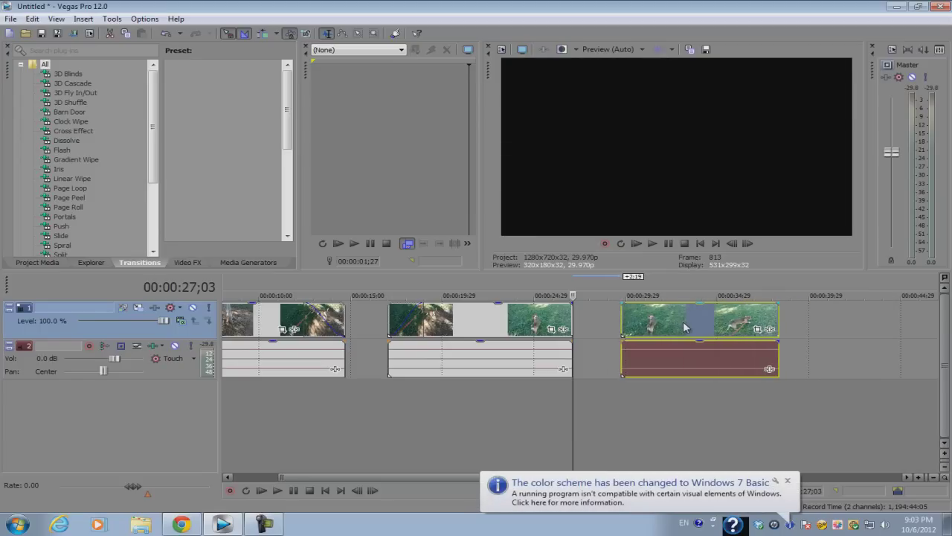
left_click(533, 321)
left_click_drag(548, 328, 636, 329)
scroll(569, 328, "up", 2)
left_click(693, 319)
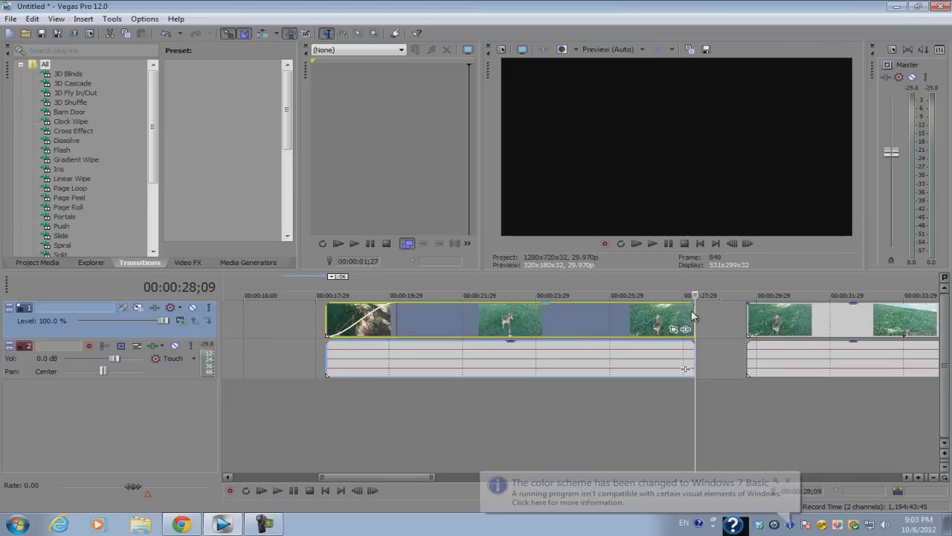
scroll(695, 311, "up", 2)
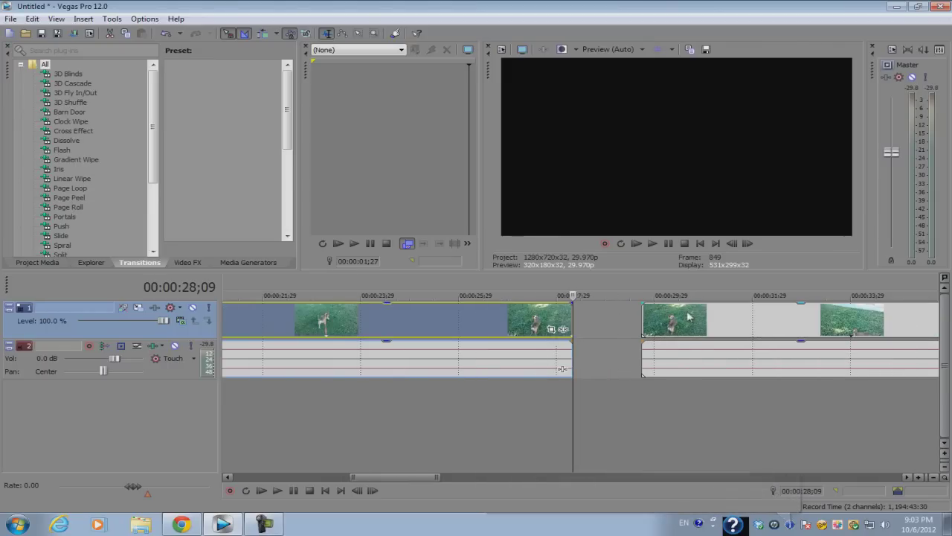
left_click(594, 315)
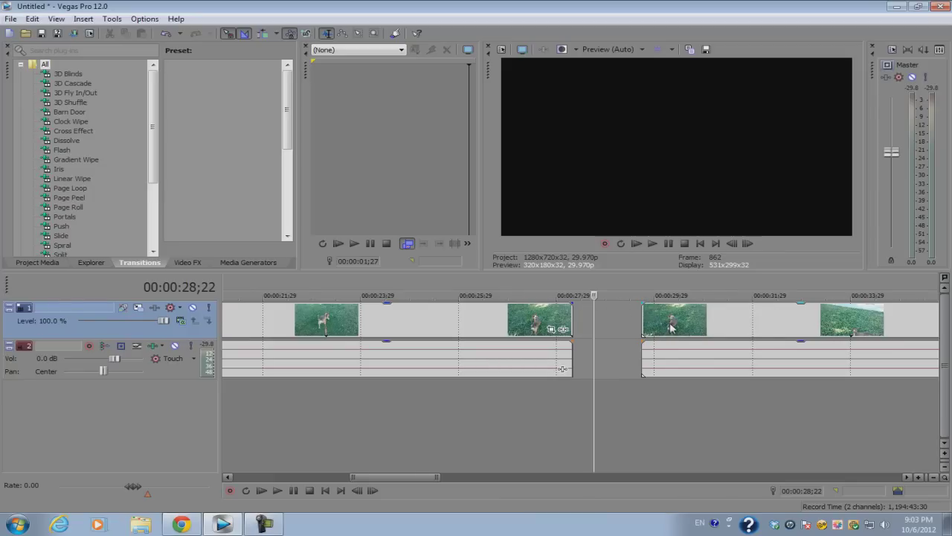
Move the last segment back against the end of the middle segment and set the cursor on the join at 00:00:28;09.
scroll(672, 326, "up", 3)
scroll(675, 320, "down", 3)
left_click_drag(671, 319, 630, 325)
left_click(554, 320)
scroll(552, 321, "up", 4)
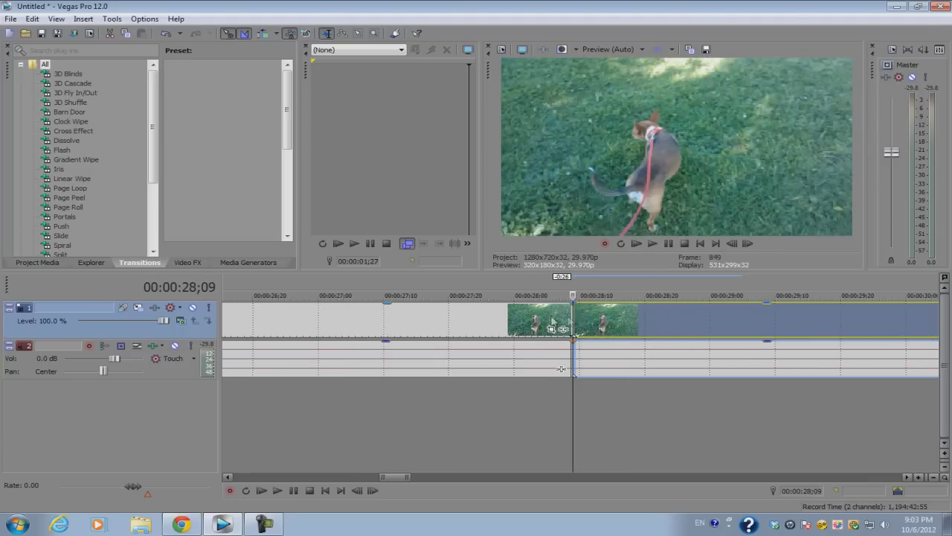
Preview the footage on both sides of the join, at 00:00:29;00 and 00:00:27;19.
left_click(709, 319)
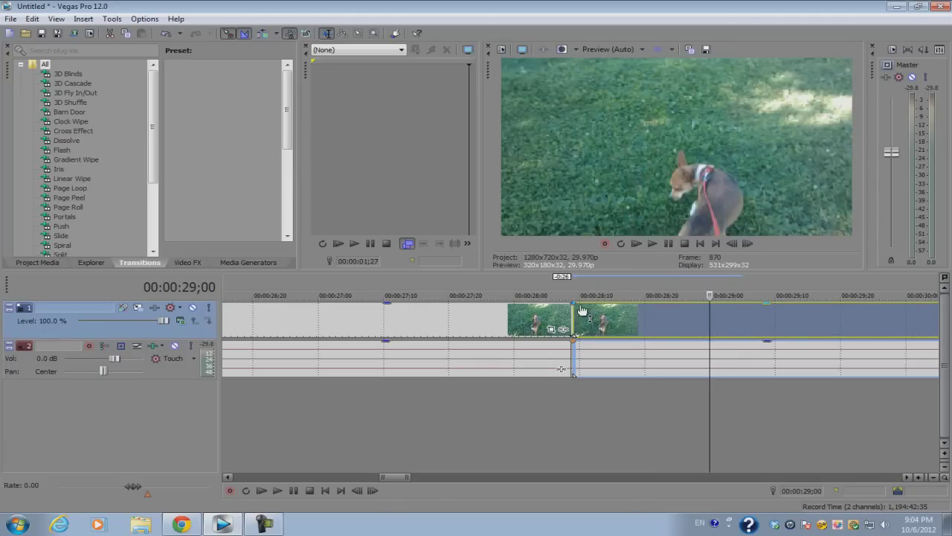
scroll(570, 308, "down", 6)
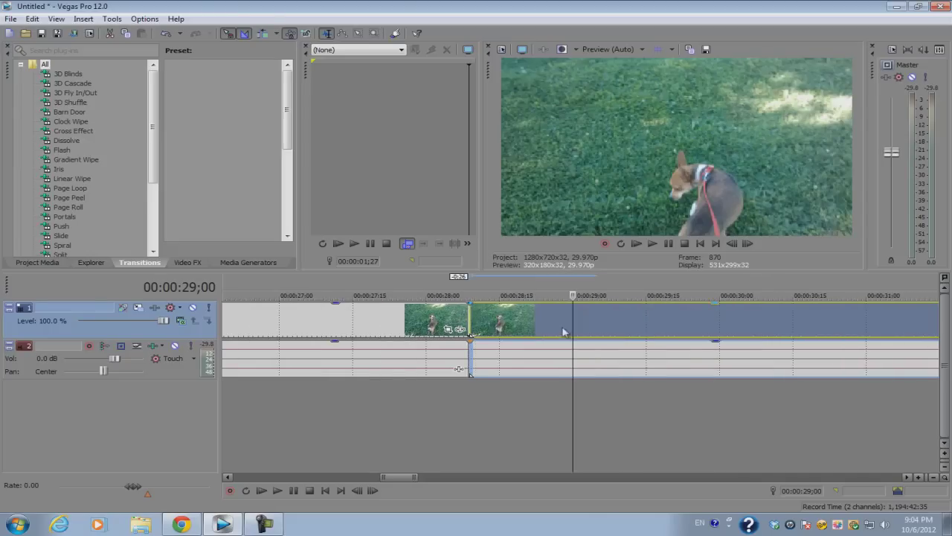
left_click(525, 324)
scroll(531, 315, "up", 2)
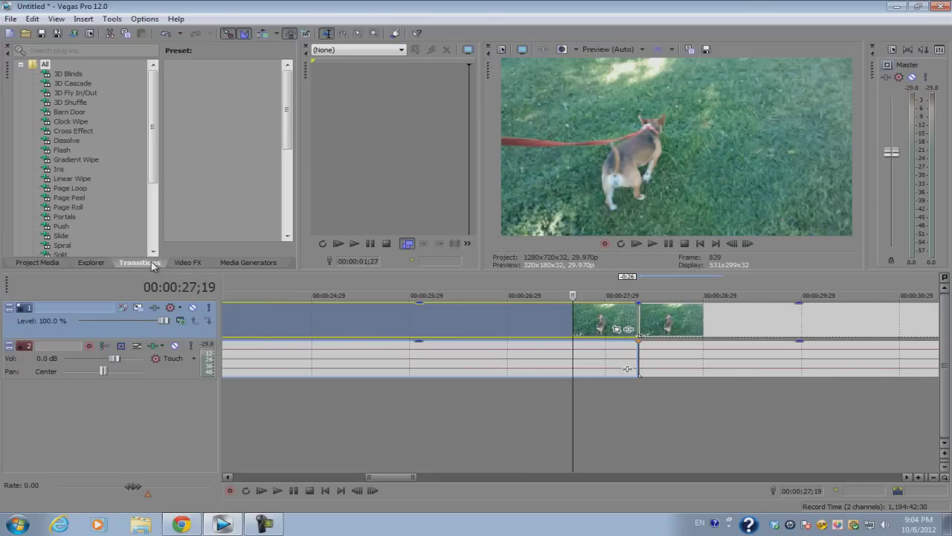
Try to apply the Default preset of the Page Loop transition to the join between the middle and last segments.
left_click(70, 187)
scroll(81, 179, "down", 1)
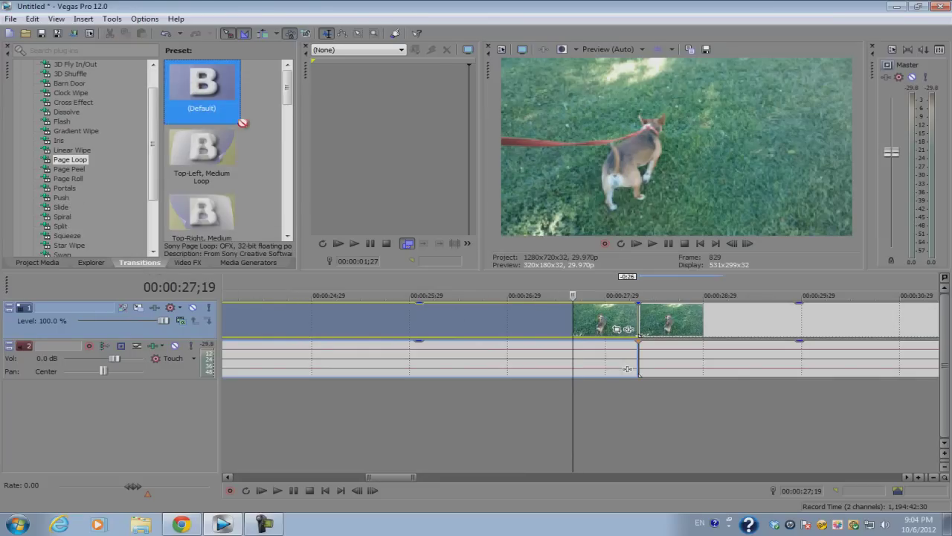
mouse_move(287, 87)
left_mouse_down()
mouse_move(285, 206)
mouse_move(281, 86)
left_mouse_up()
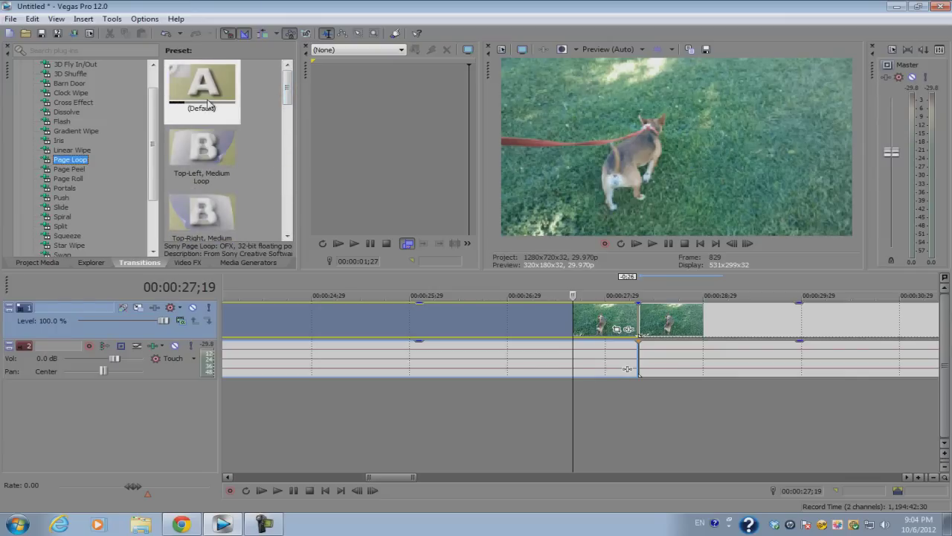
left_click_drag(612, 264, 639, 323)
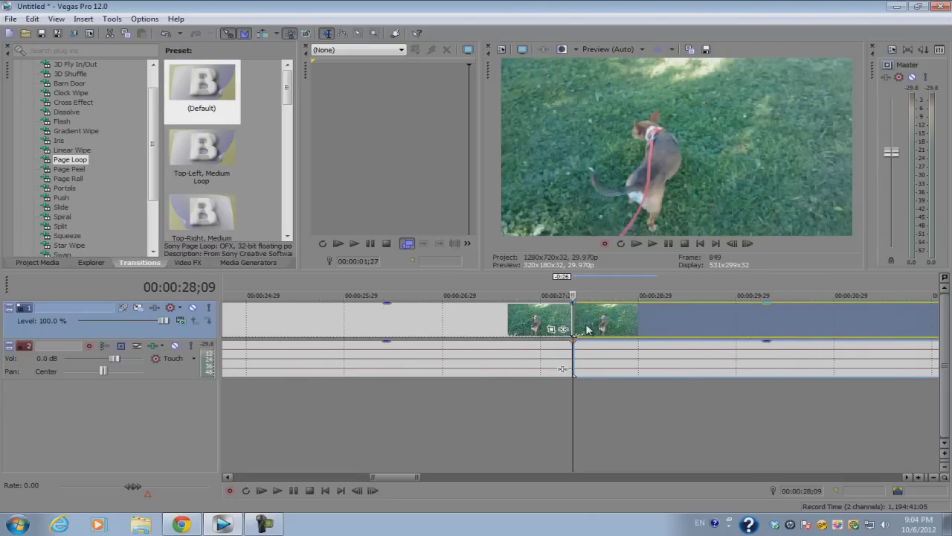
Apply the Default preset of the Page Loop transition to the join at 00:00:28;09 and close its settings.
scroll(568, 328, "up", 3)
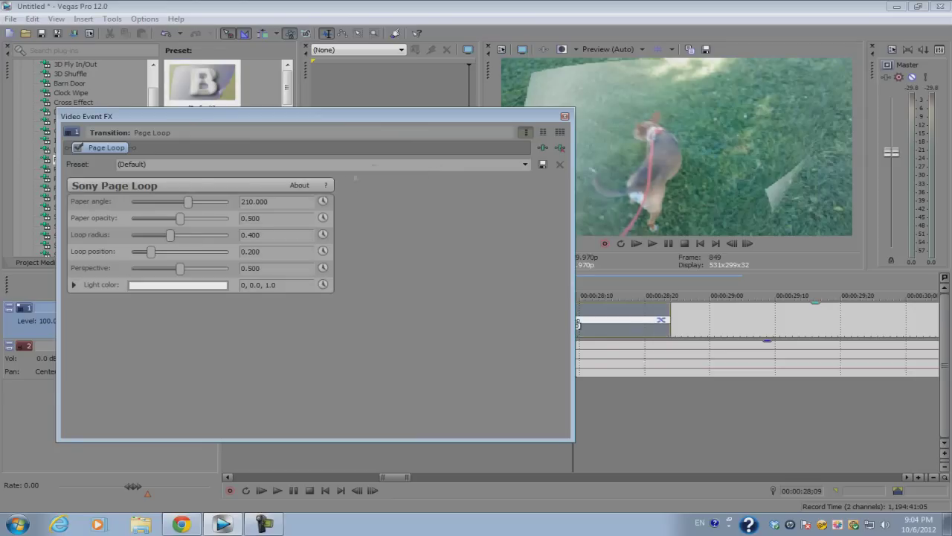
left_click(565, 116)
scroll(543, 321, "down", 3)
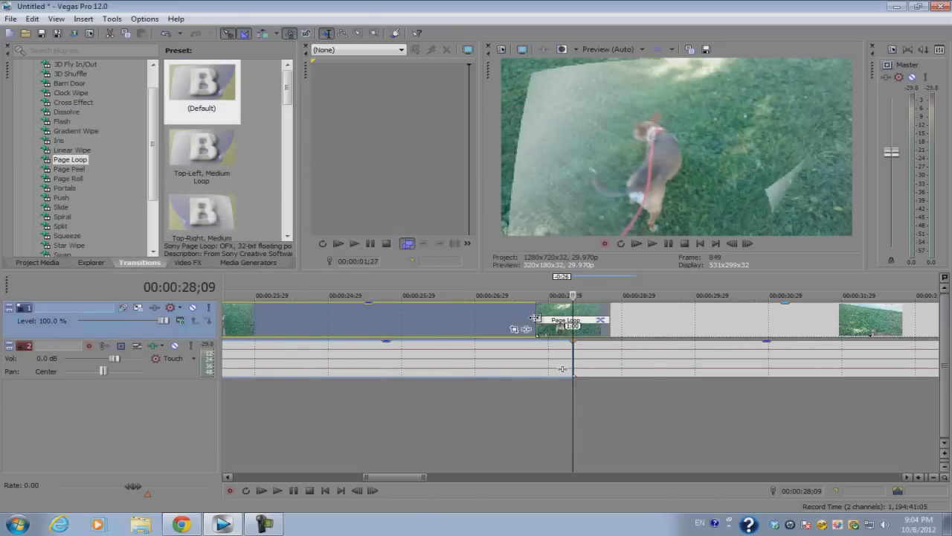
Play the Page Loop transition, starting shortly before it at 00:00:26;27.
scroll(527, 314, "up", 3)
key("space")
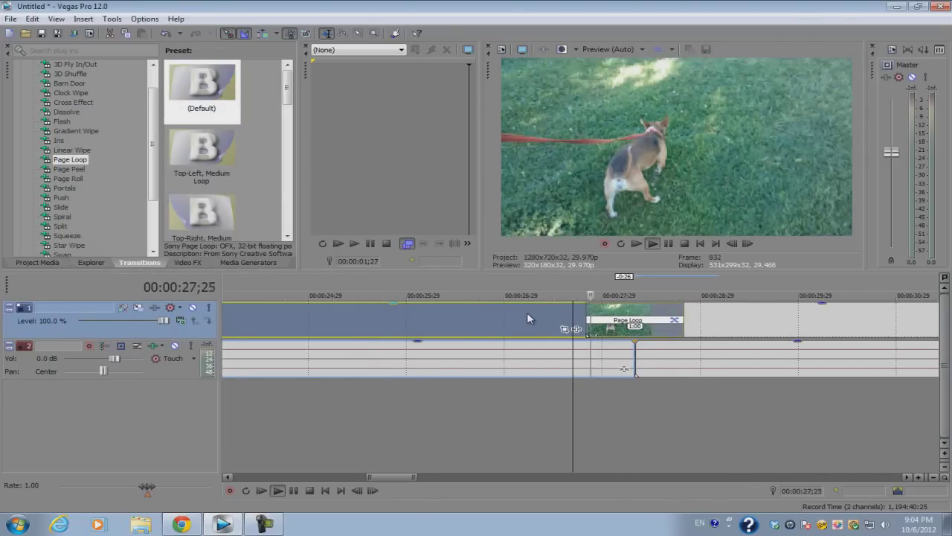
left_click(499, 319)
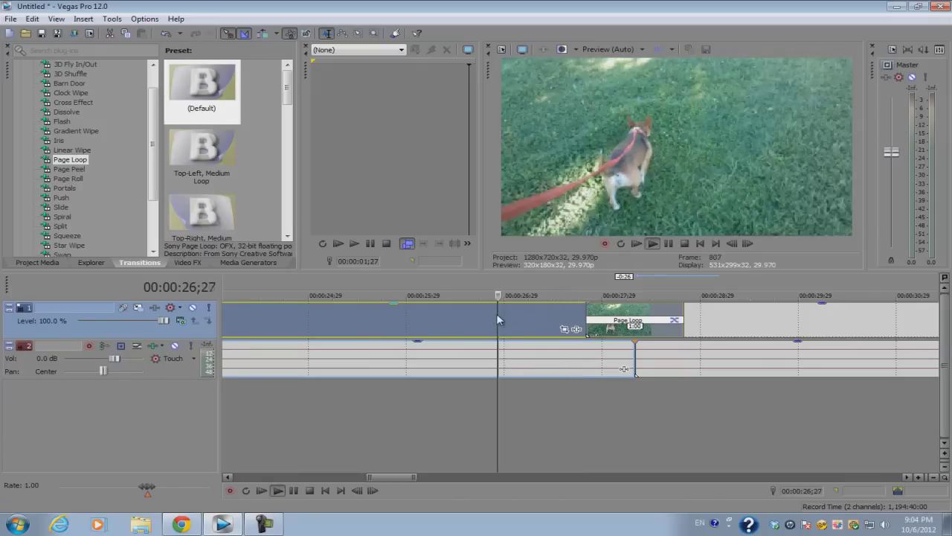
key("space")
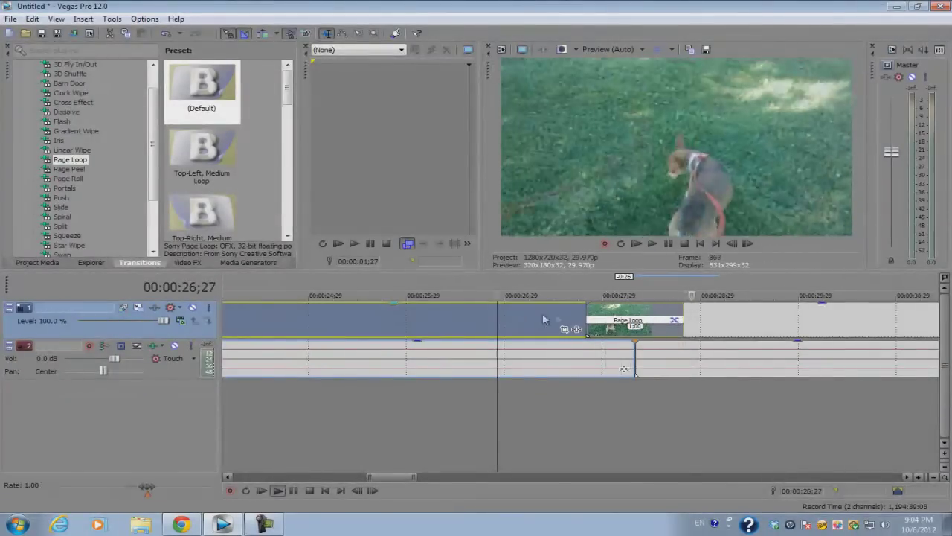
scroll(568, 320, "down", 2)
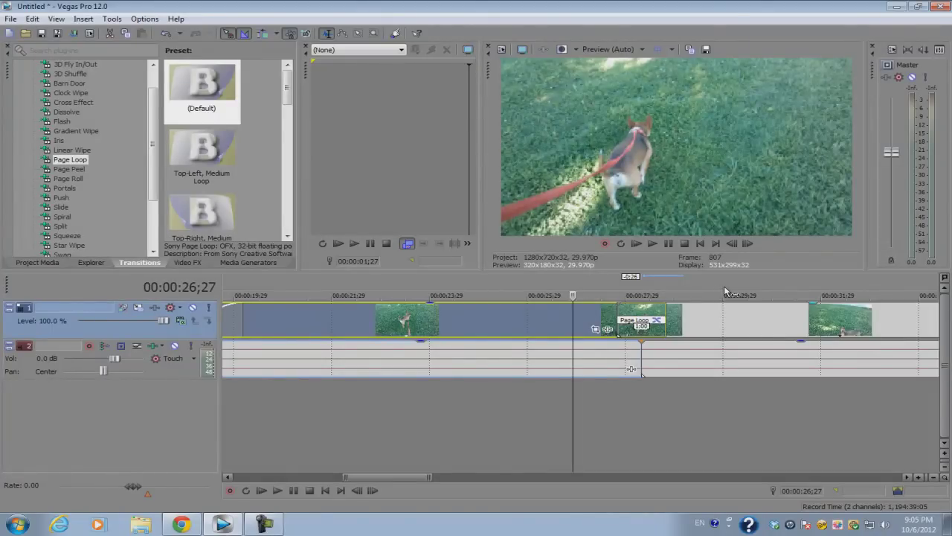
Set a loop region from 00:00:26;18 to 00:00:29;22 around the Page Loop transition.
left_click_drag(726, 292, 571, 291)
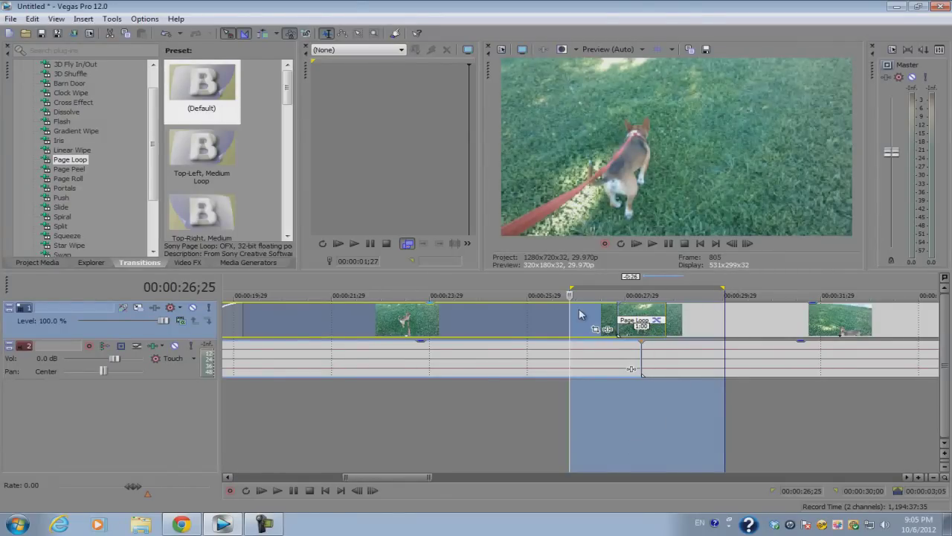
mouse_move(728, 292)
left_mouse_down()
mouse_move(699, 292)
mouse_move(711, 288)
left_mouse_up()
left_click_drag(570, 289, 558, 288)
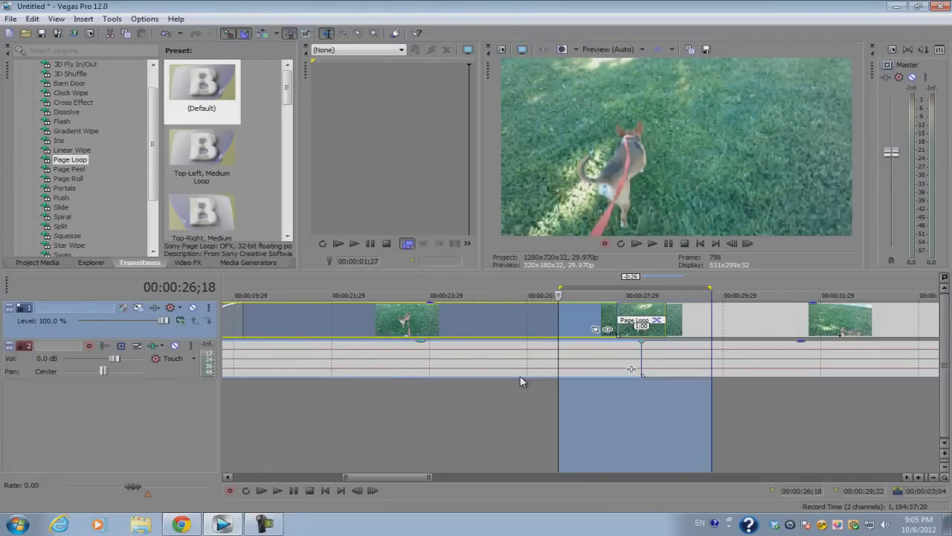
Play the loop region twice to watch the Page Loop transition between the middle and last segments.
key("space")
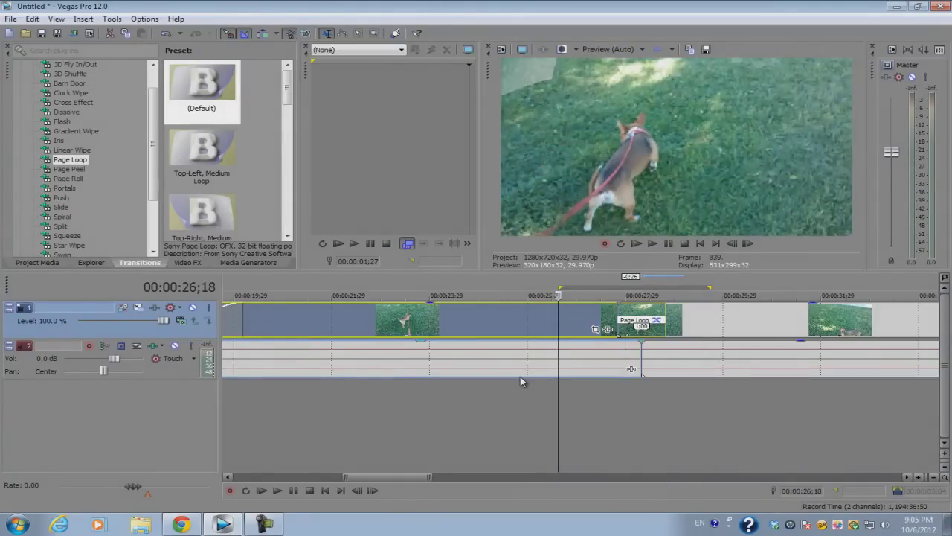
key("space")
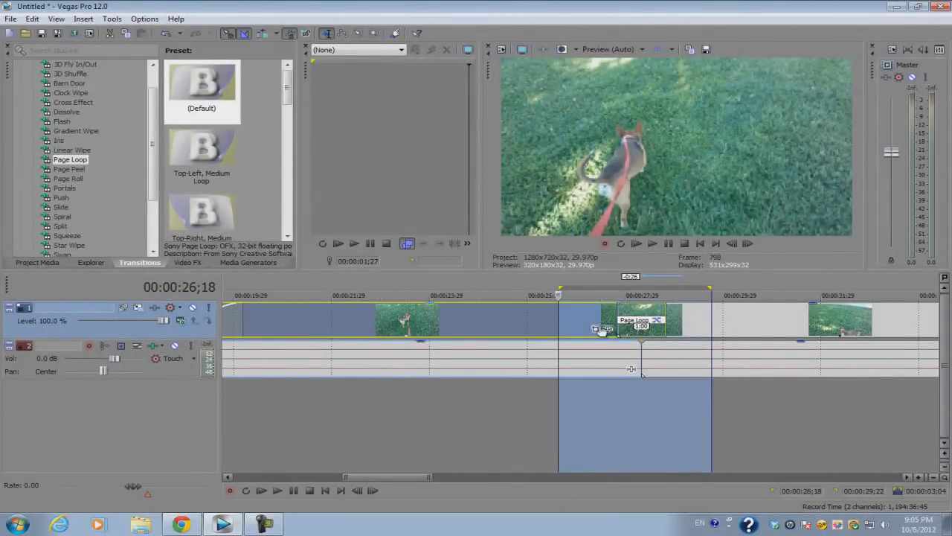
scroll(631, 369, "down", 3)
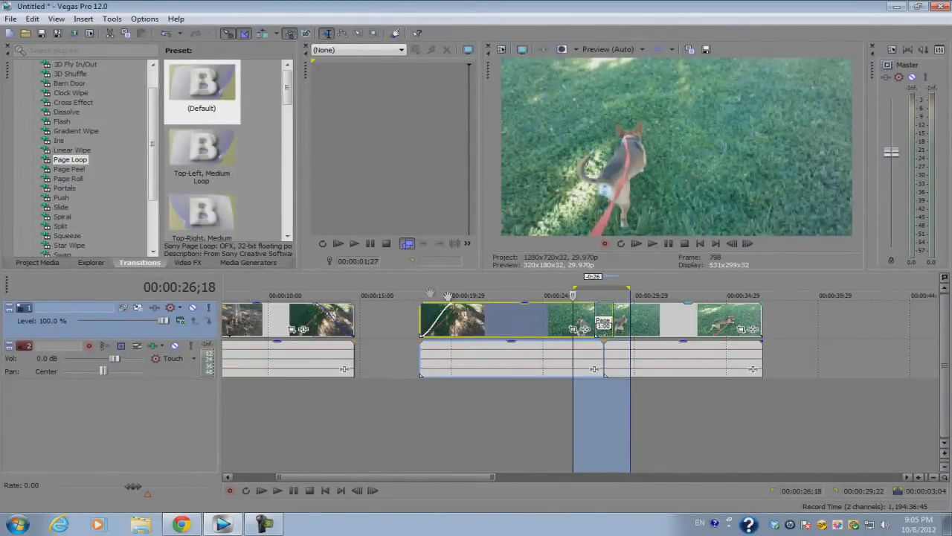
scroll(623, 404, "up", 3)
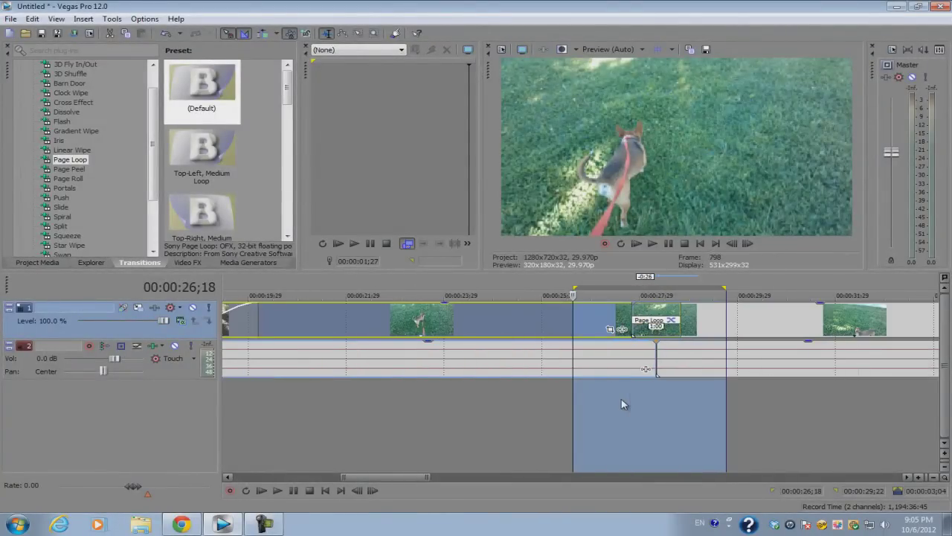
key("space")
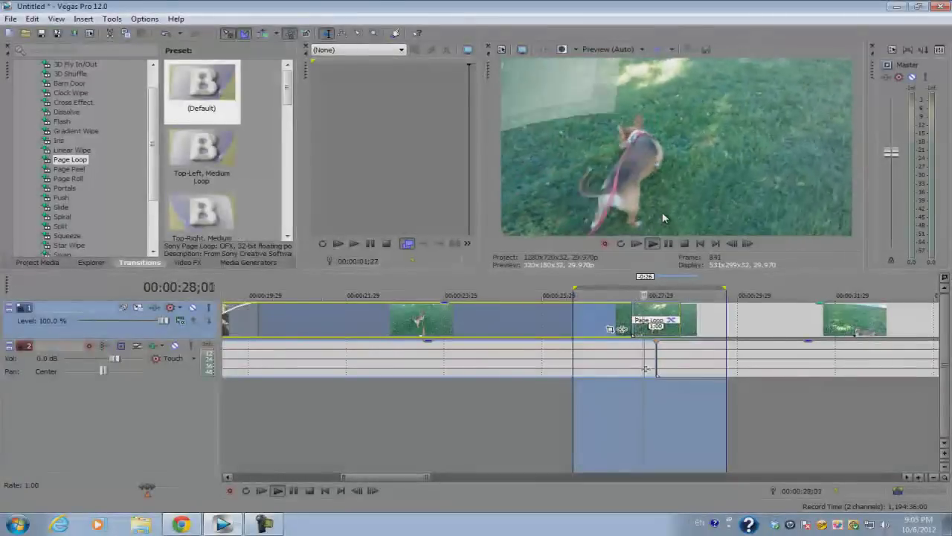
key("space")
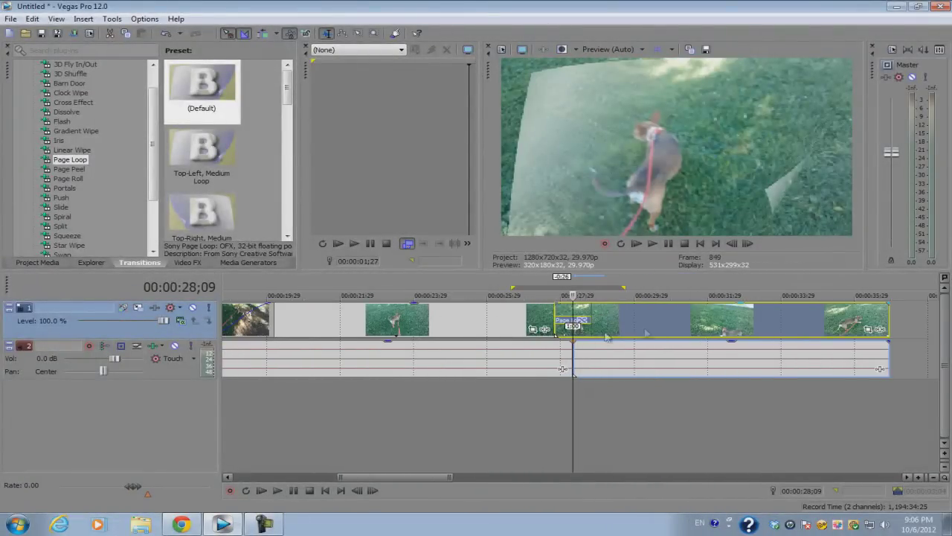
Set the Page Loop transition's paper angle to about 178.8, paper opacity to 0.265, loop radius to 0.231 and loop position to 0.850.
left_click(550, 320)
scroll(569, 320, "up", 2)
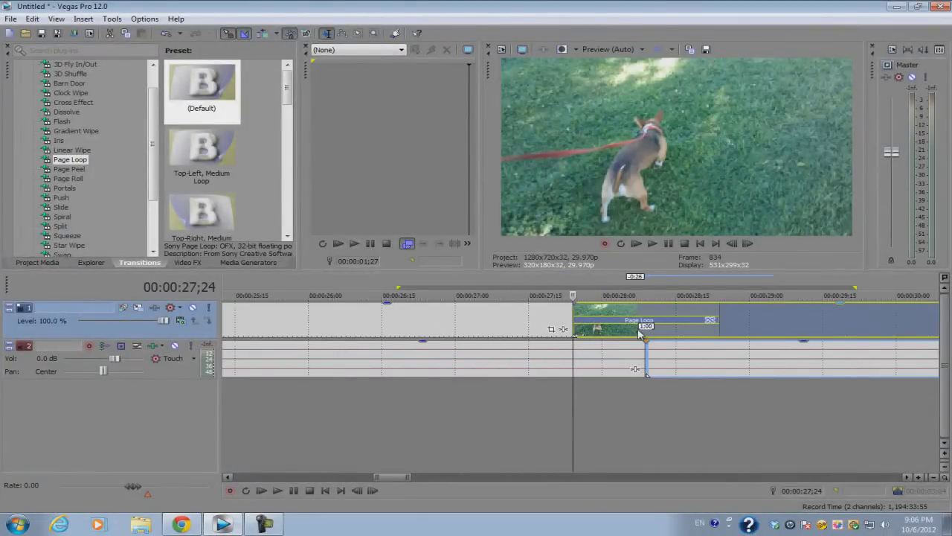
scroll(571, 319, "up", 1)
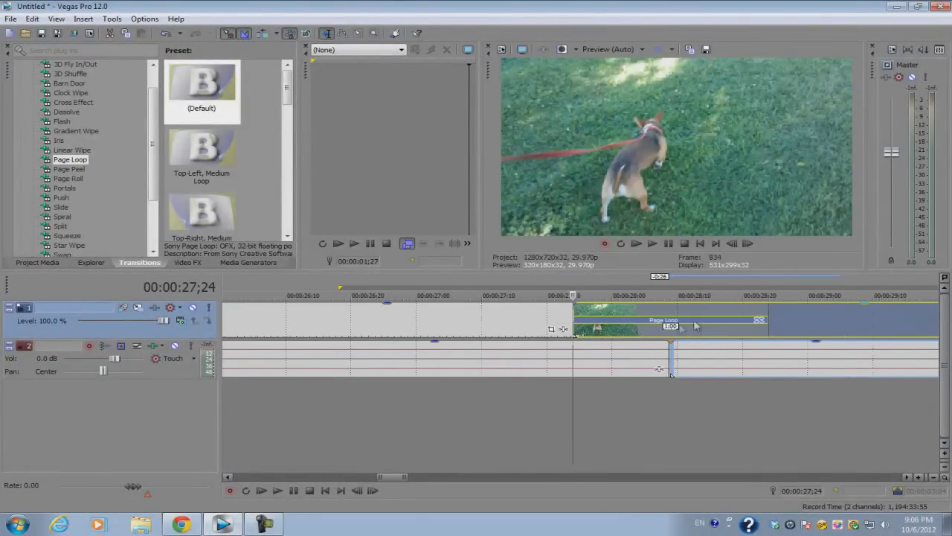
left_click(760, 323)
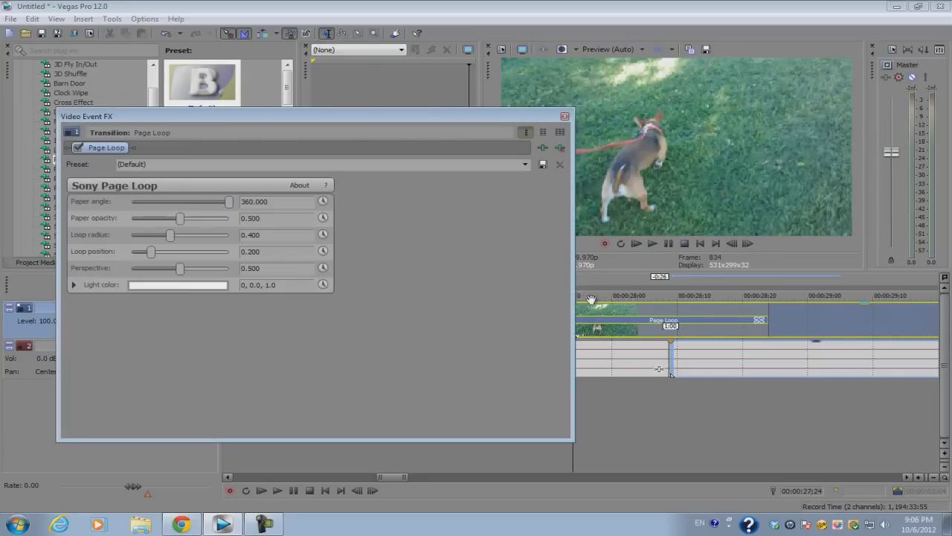
left_click(663, 306)
left_click_drag(228, 202, 165, 238)
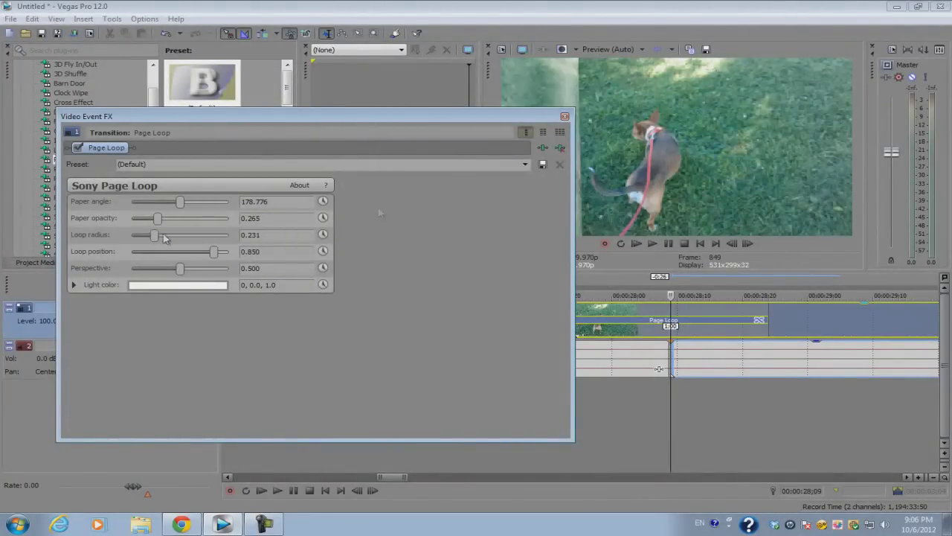
left_click(564, 116)
Discard the adjusted transition and apply the Default Page Loop preset to the overlap again, keeping its default settings.
key("Down")
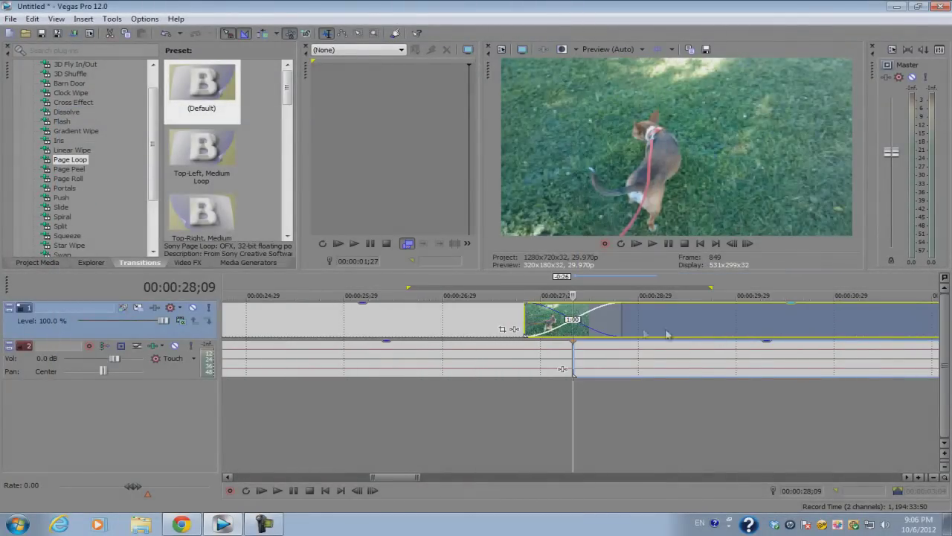
left_click_drag(223, 121, 609, 320)
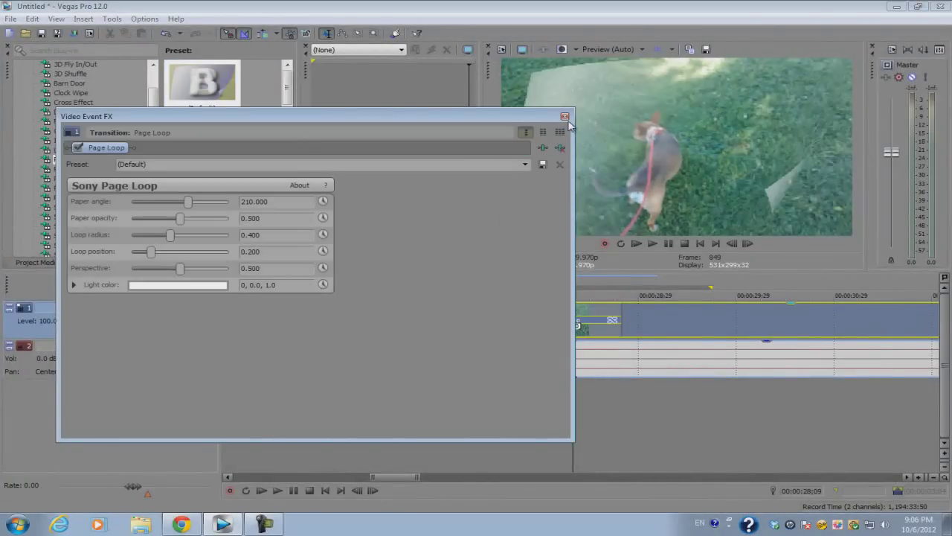
left_click(565, 116)
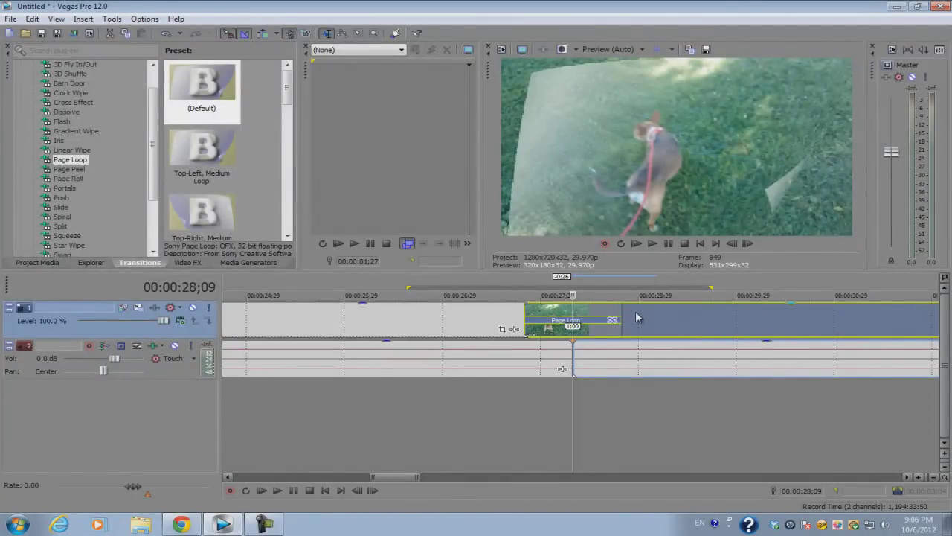
Separate the last segment from the middle one and move it back over it to give the Page Loop transition a 2;04 overlap.
left_click_drag(636, 318, 693, 320)
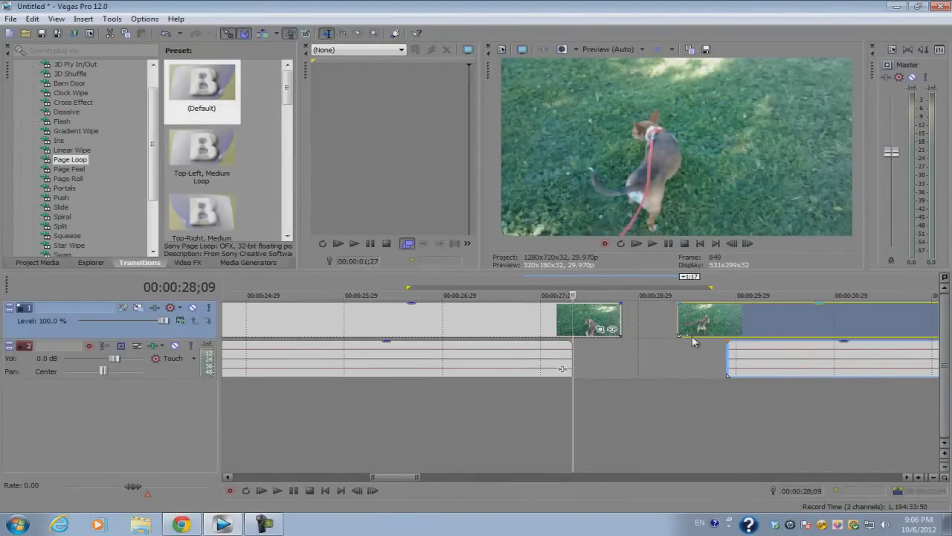
mouse_move(871, 327)
left_mouse_down()
mouse_move(684, 330)
mouse_move(607, 342)
left_mouse_up()
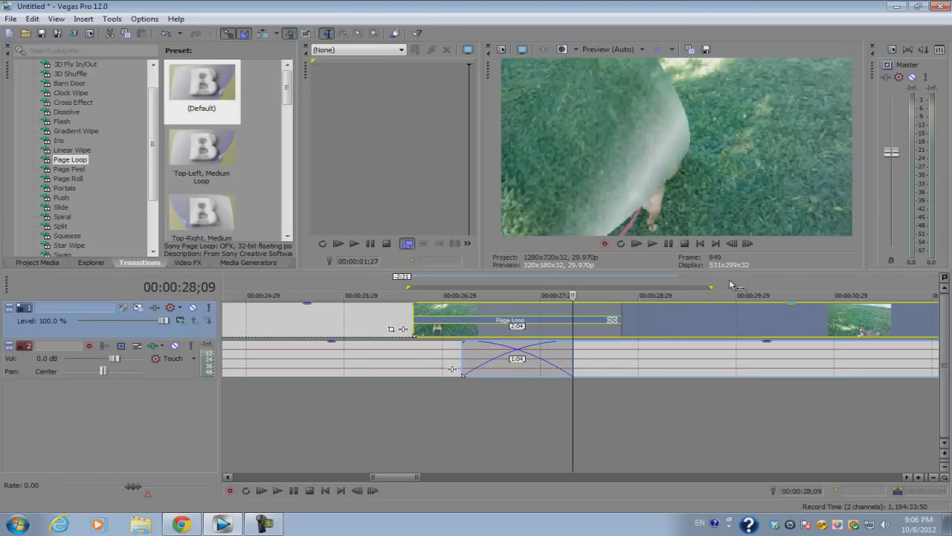
Set the loop region to run from 00:00:25;26 to 00:00:29;29 and play the lengthened Page Loop transition.
left_click_drag(736, 286, 337, 288)
left_click(462, 358)
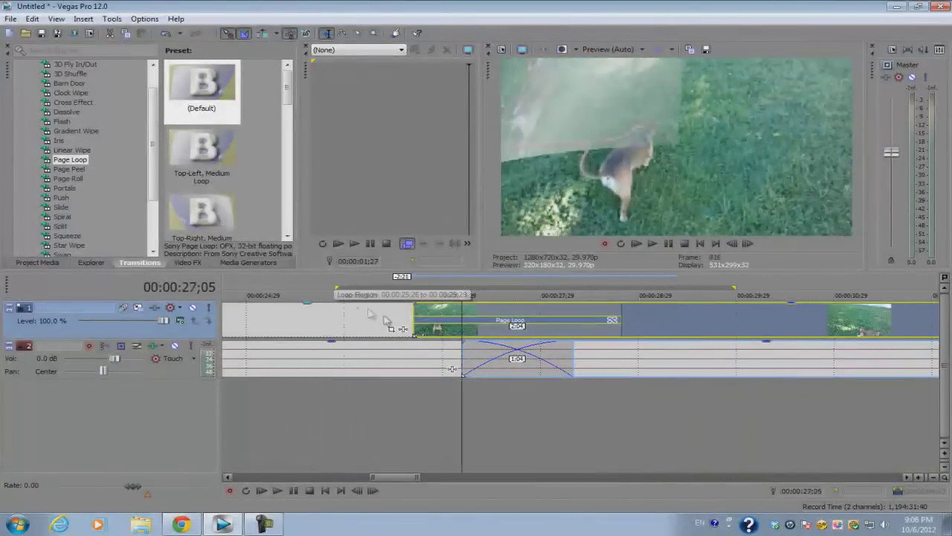
key("space")
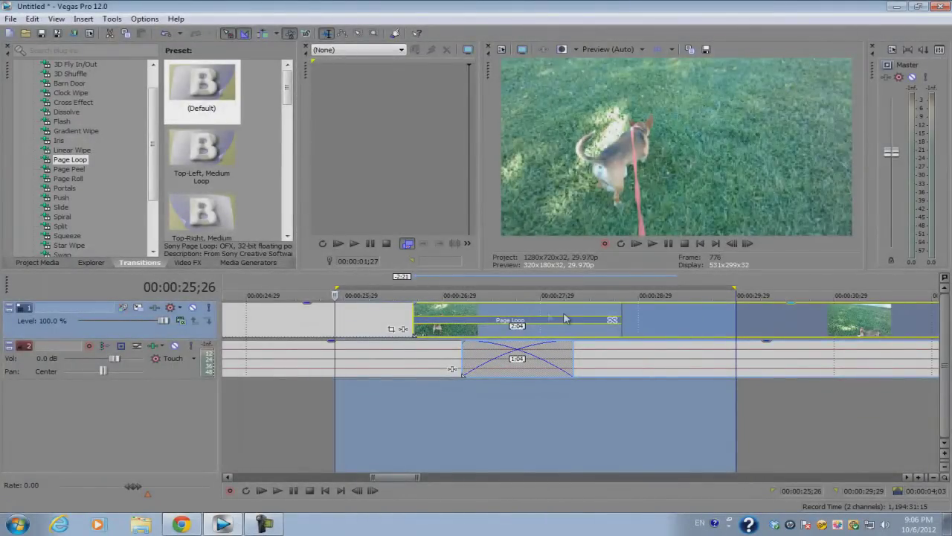
key("space")
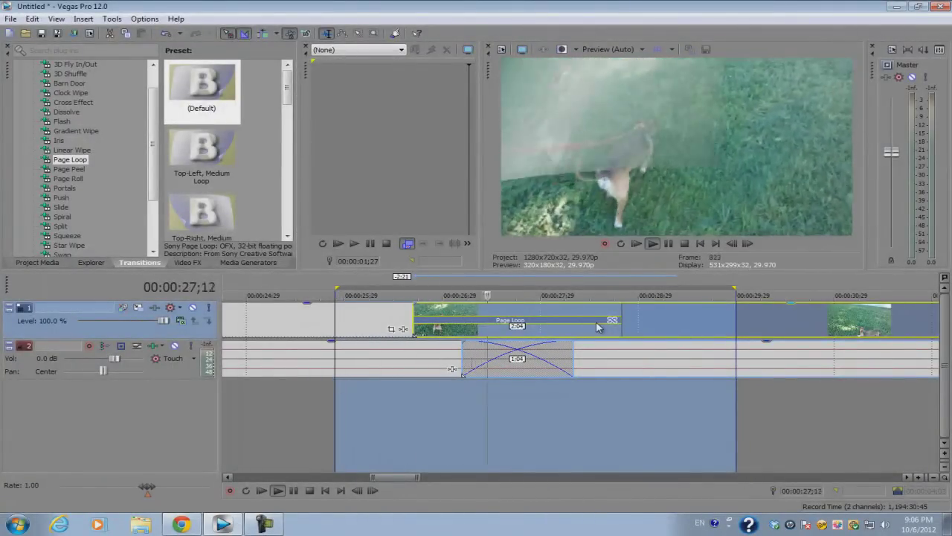
Shorten the Page Loop transition to 0;12 by moving the last segment 1;22 later, and play the result.
left_click_drag(633, 329, 826, 332)
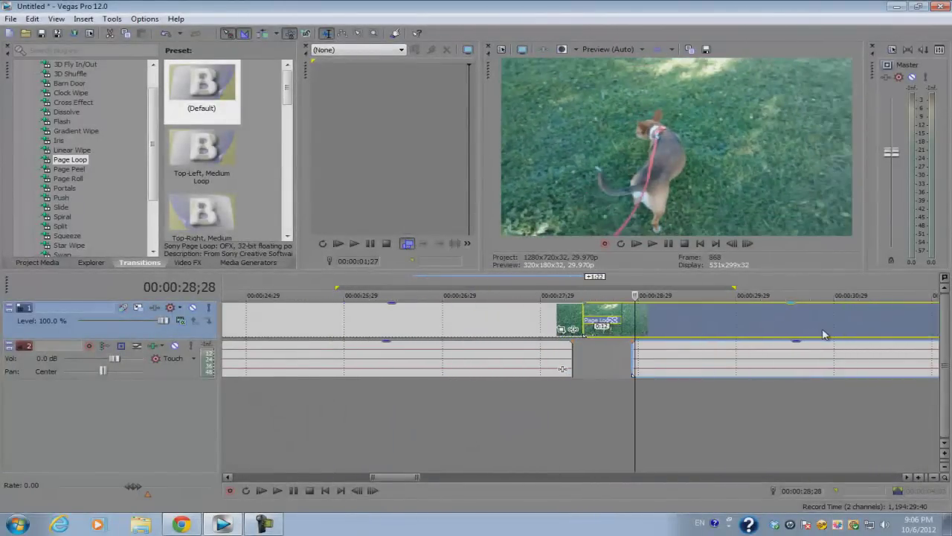
key("space")
key("space")
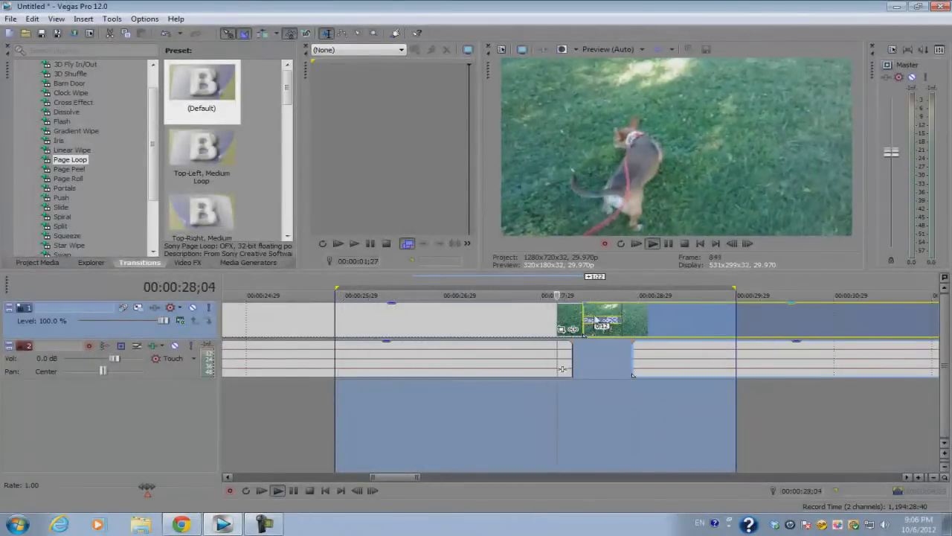
left_click(657, 313)
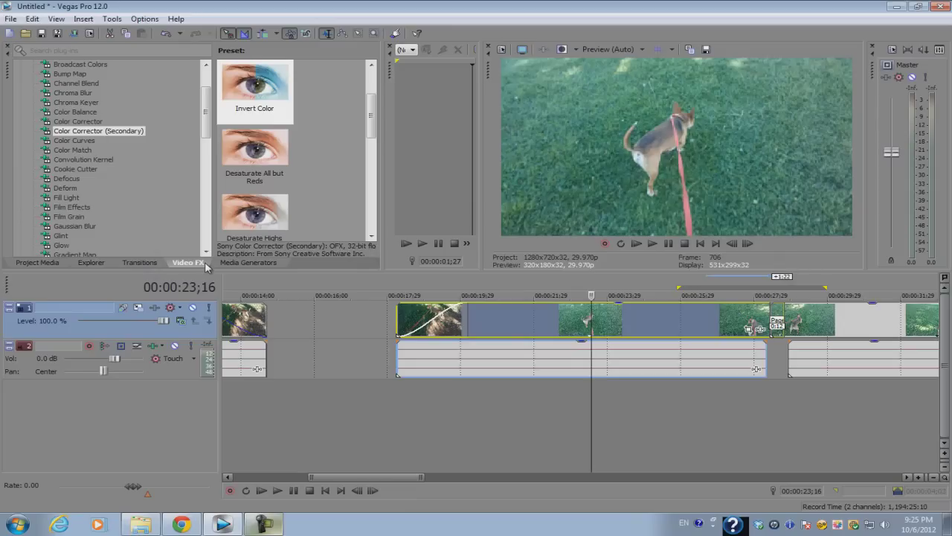
Apply the Invert Color preset of Color Corrector (Secondary) to the middle segment and set its rotate hue to about 151.8.
left_click(112, 132)
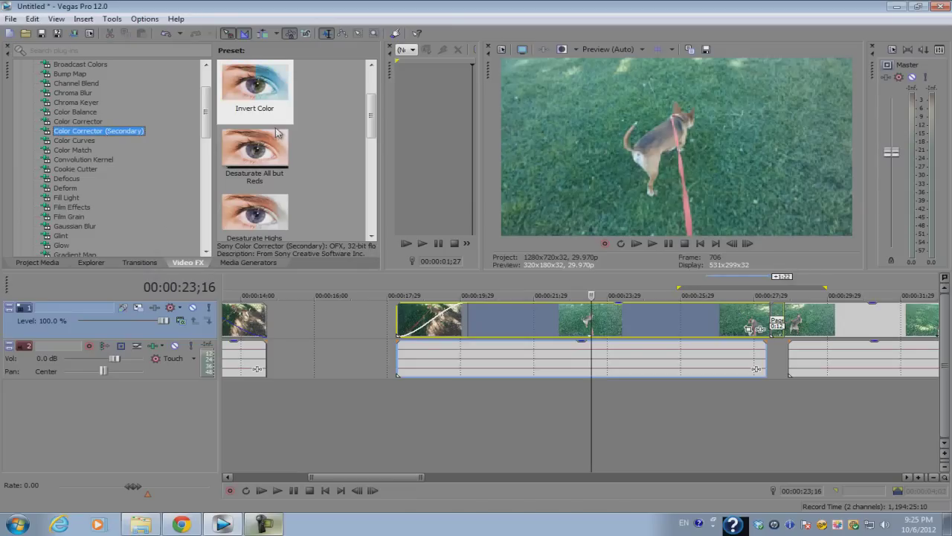
left_click_drag(259, 79, 646, 324)
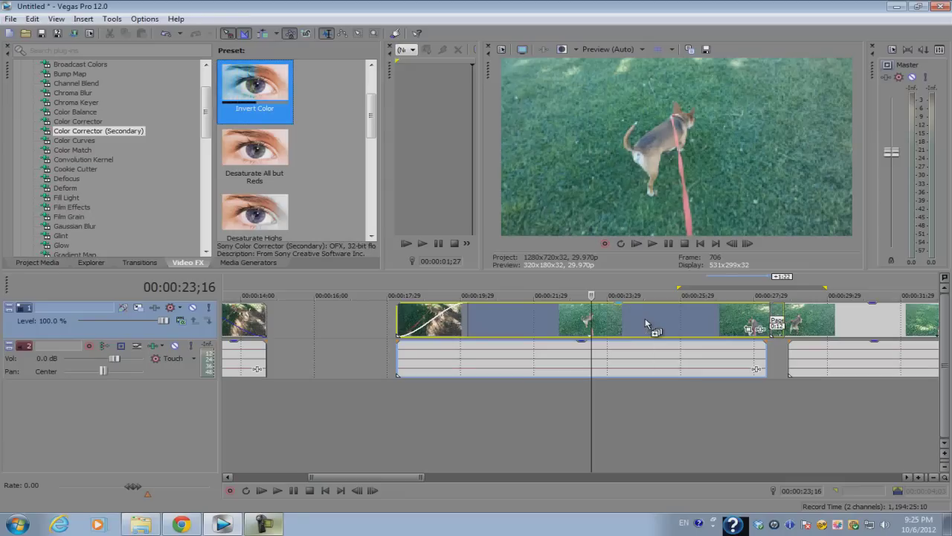
left_click_drag(646, 324, 645, 324)
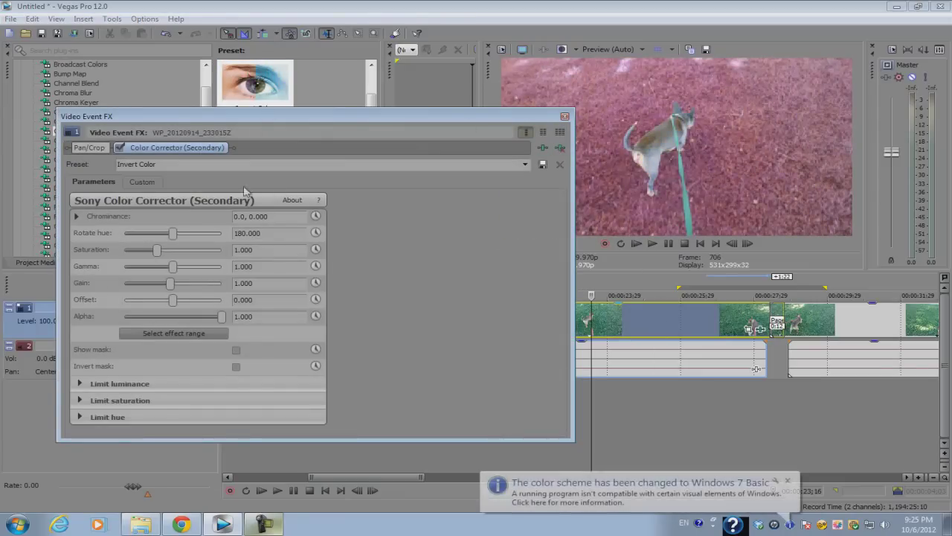
mouse_move(172, 233)
left_mouse_down()
mouse_move(204, 235)
mouse_move(138, 238)
mouse_move(212, 238)
mouse_move(130, 242)
mouse_move(199, 238)
mouse_move(165, 238)
left_mouse_up()
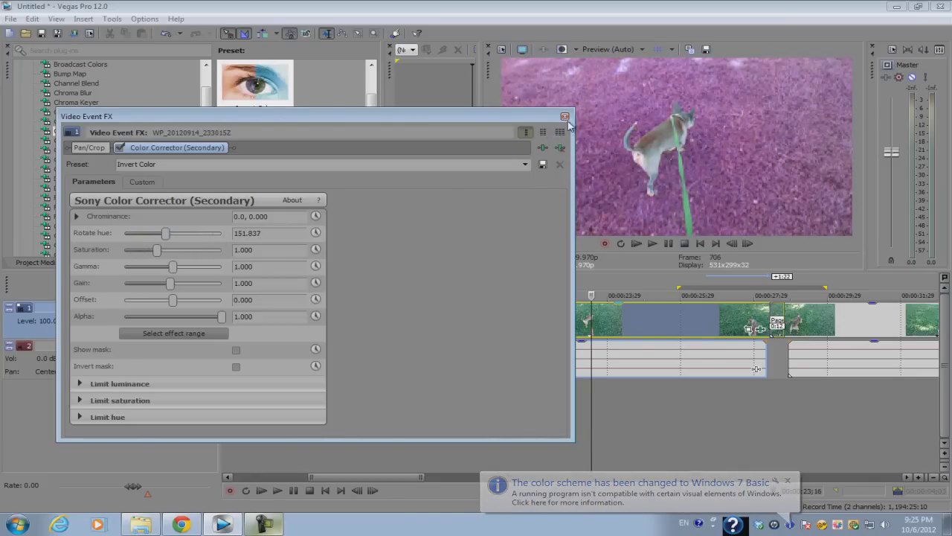
left_click(564, 117)
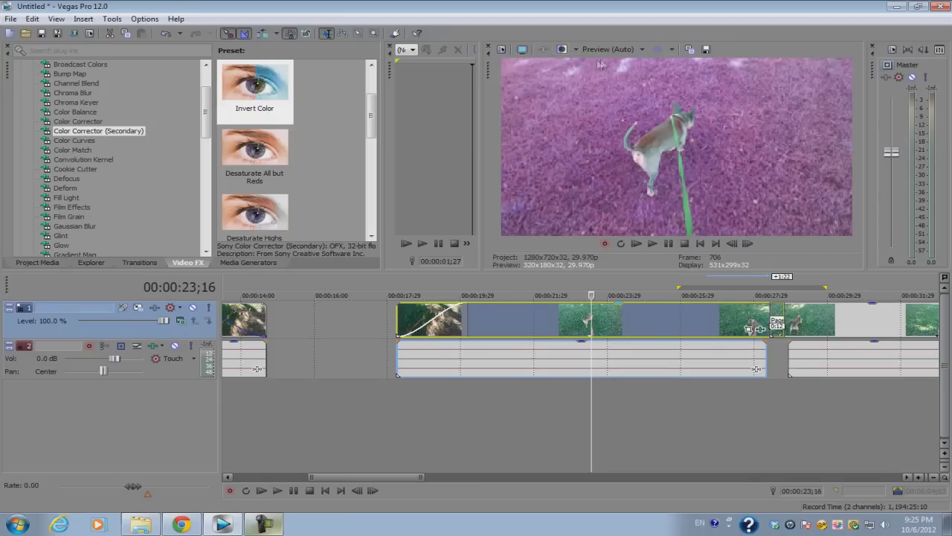
Turn on the split-screen view in the video preview to compare the footage with and without the effect.
left_click(563, 50)
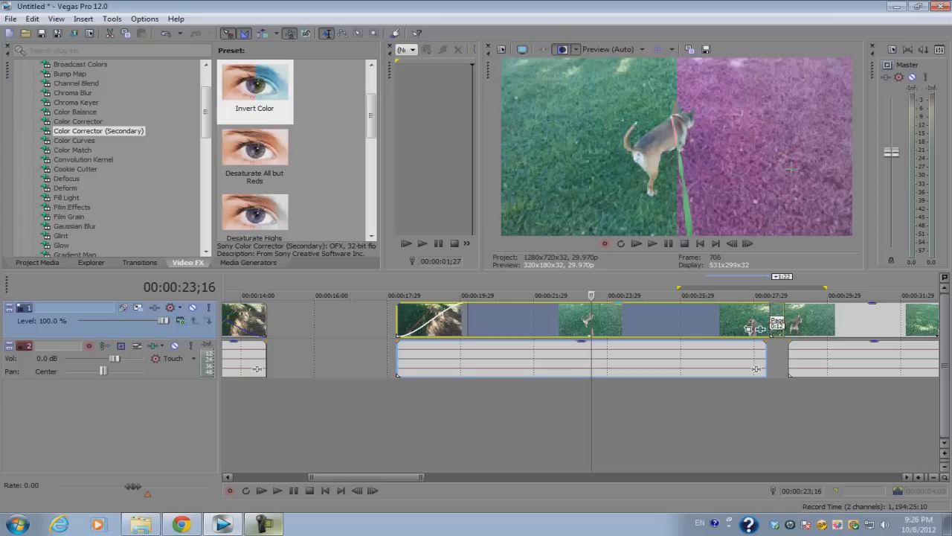
Show the effect on the left half and again on the right half of the split preview, and turn the split-screen view off.
left_click(576, 50)
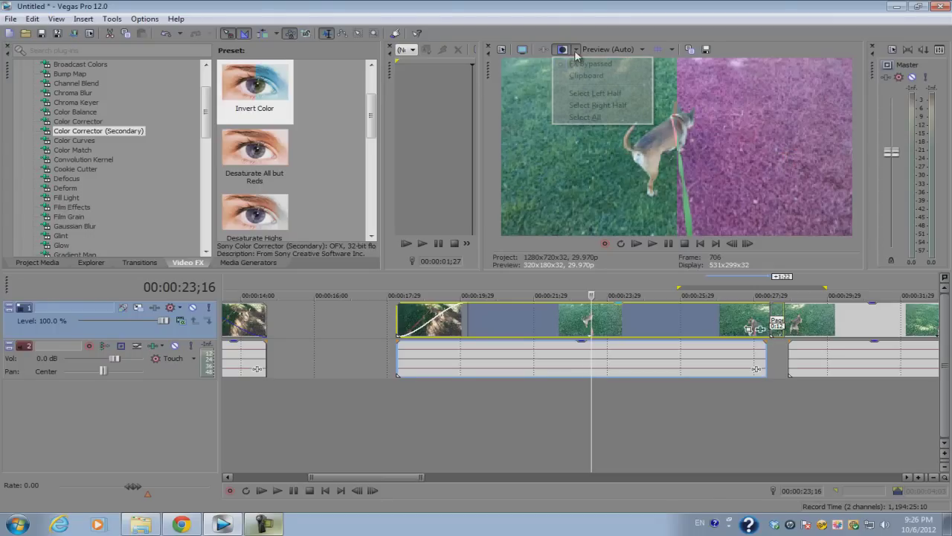
left_click(592, 100)
left_click(576, 50)
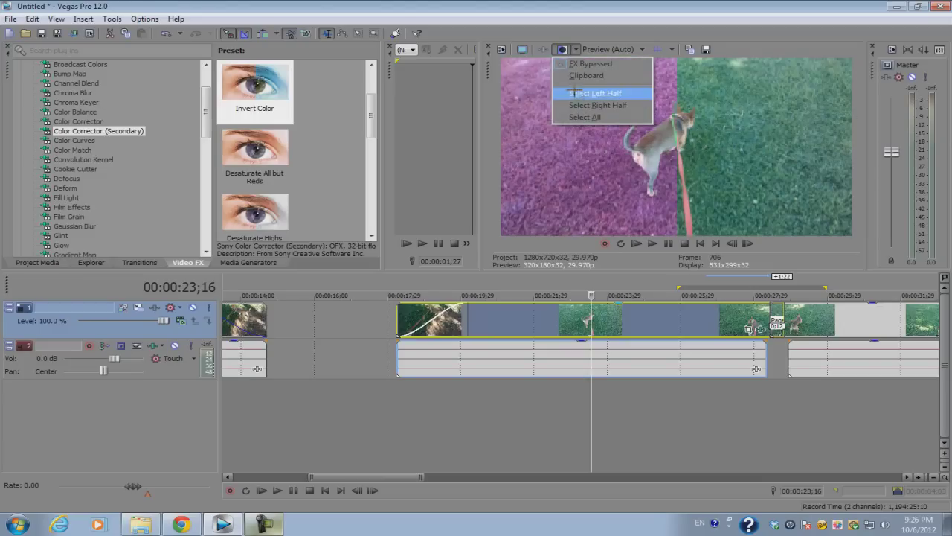
left_click(573, 93)
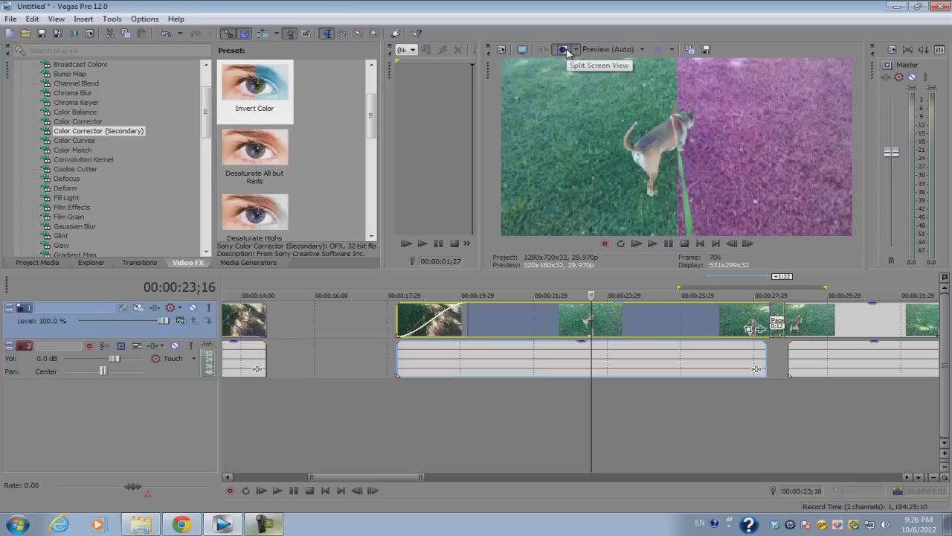
left_click(563, 50)
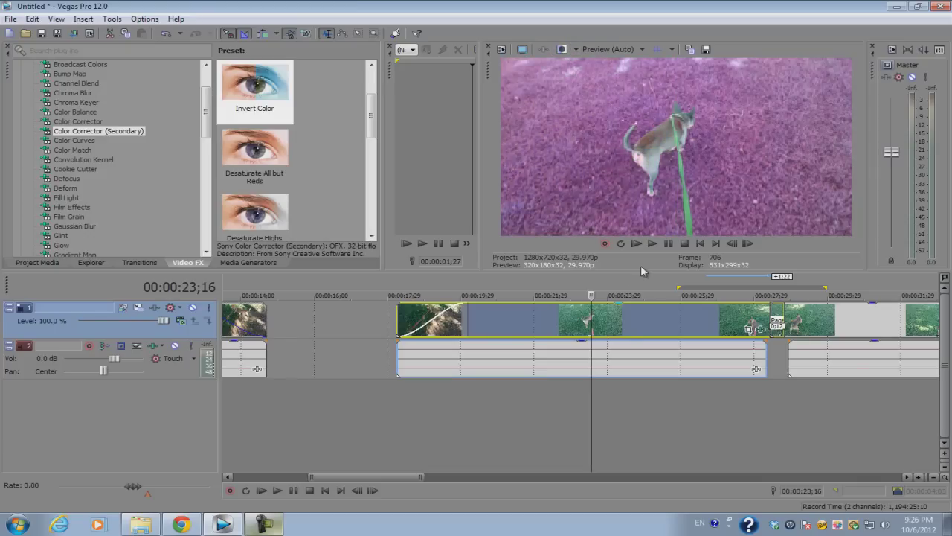
Play the middle segment from about 00:00:21;16 to review its inverted colors in the full preview.
scroll(616, 340, "down", 2)
scroll(616, 340, "down", 2)
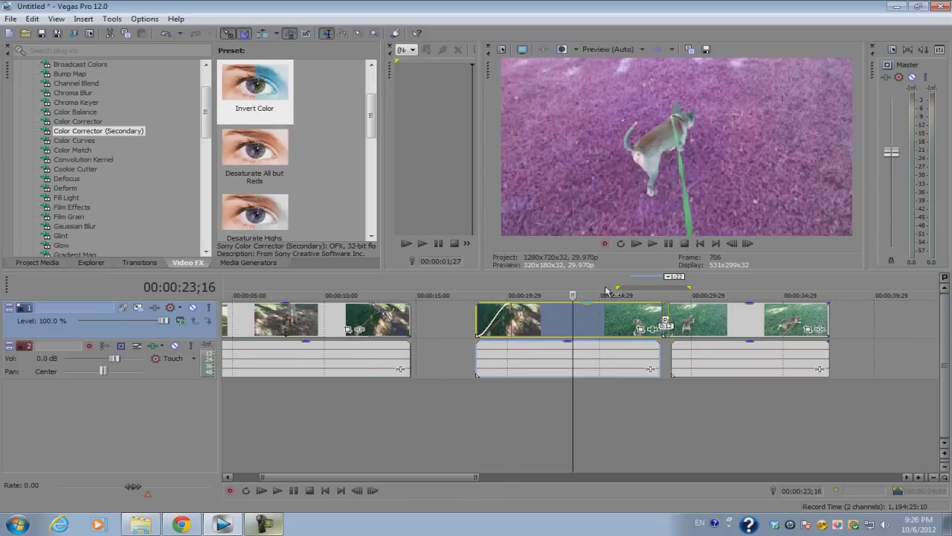
left_click(537, 311)
key("space")
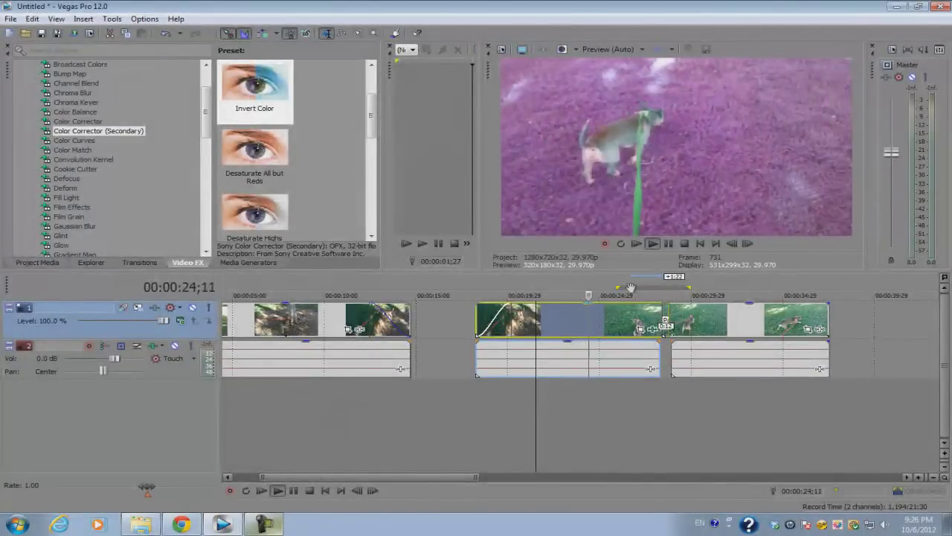
key("space")
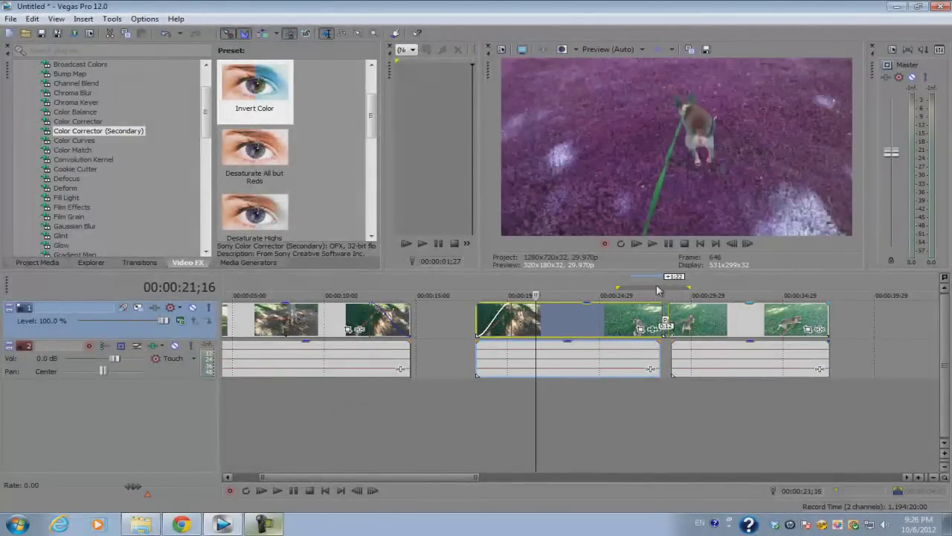
Set a loop region over the middle segment starting at 00:00:18;18, play it and stop with the cursor at 00:00:21;12.
left_click_drag(658, 289, 484, 278)
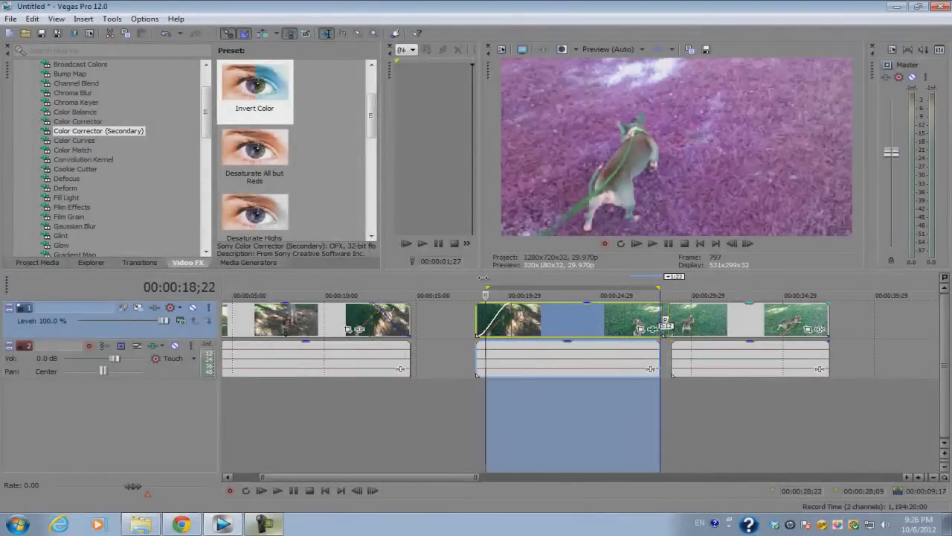
scroll(603, 304, "up", 3)
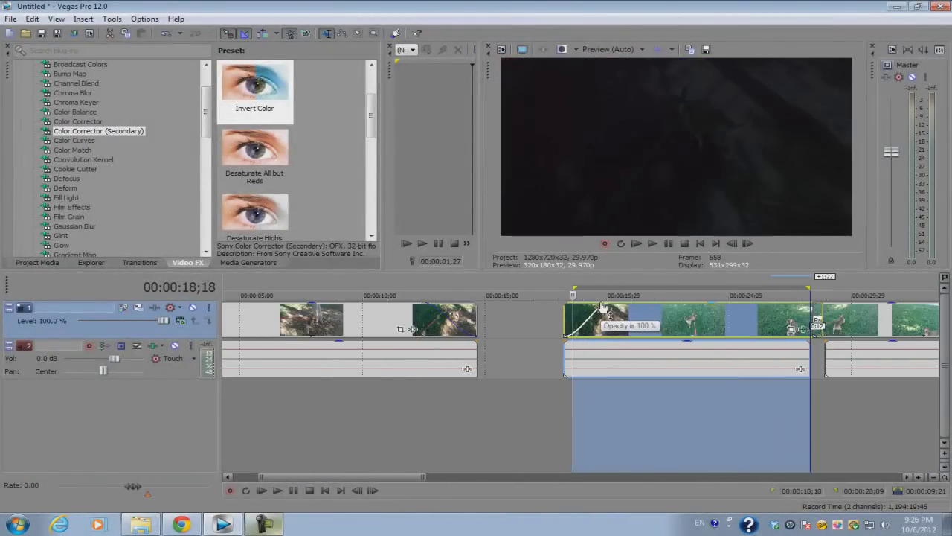
key("space")
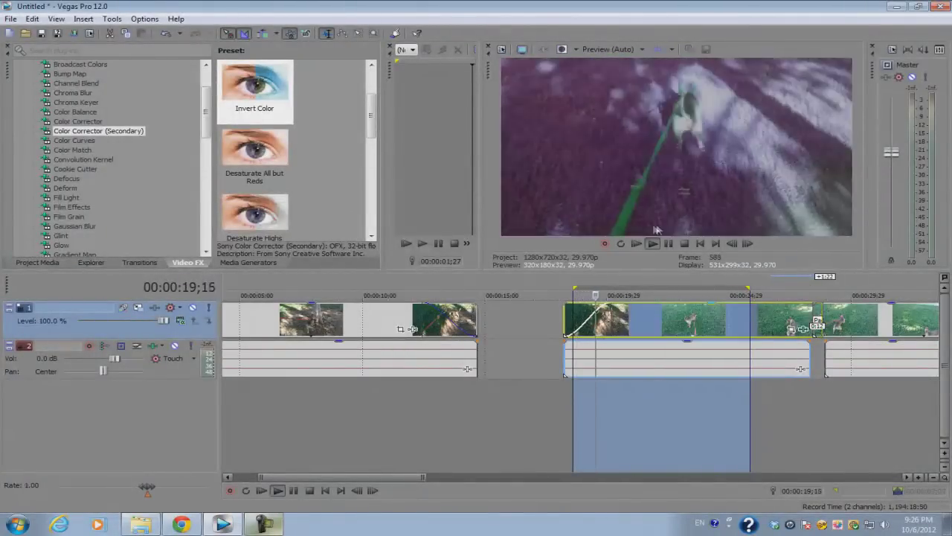
left_click(641, 325)
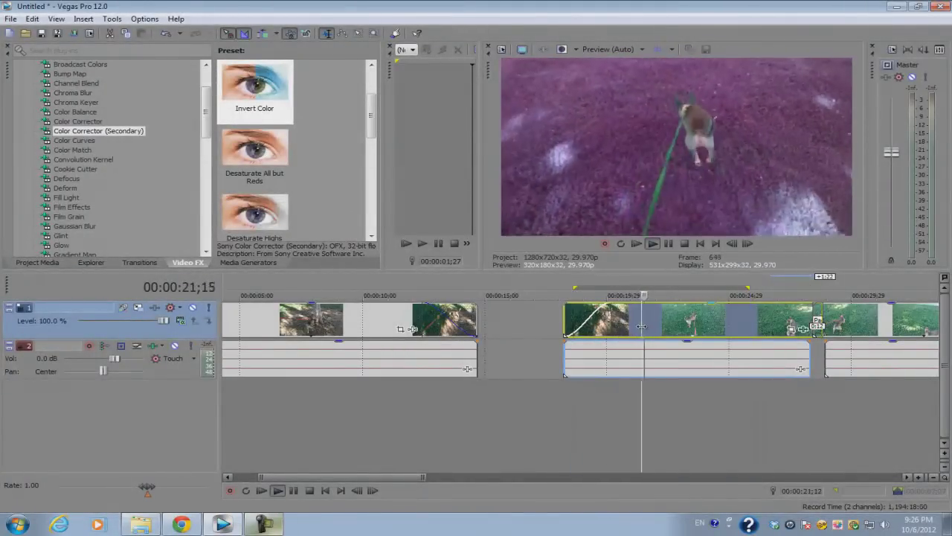
key("space")
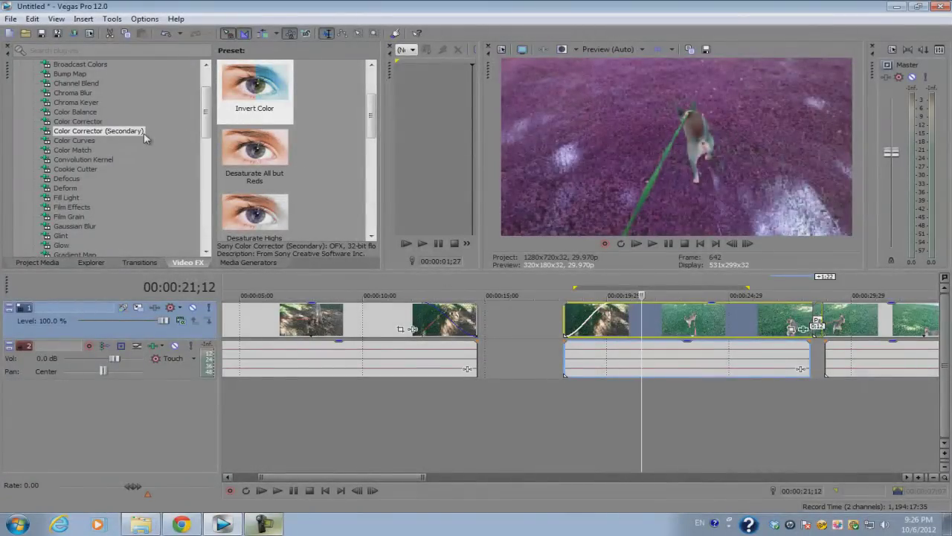
Apply the Invert Color preset of Color Corrector (Secondary) to the whole video output by adding it to the preview.
left_click_drag(144, 137, 290, 325)
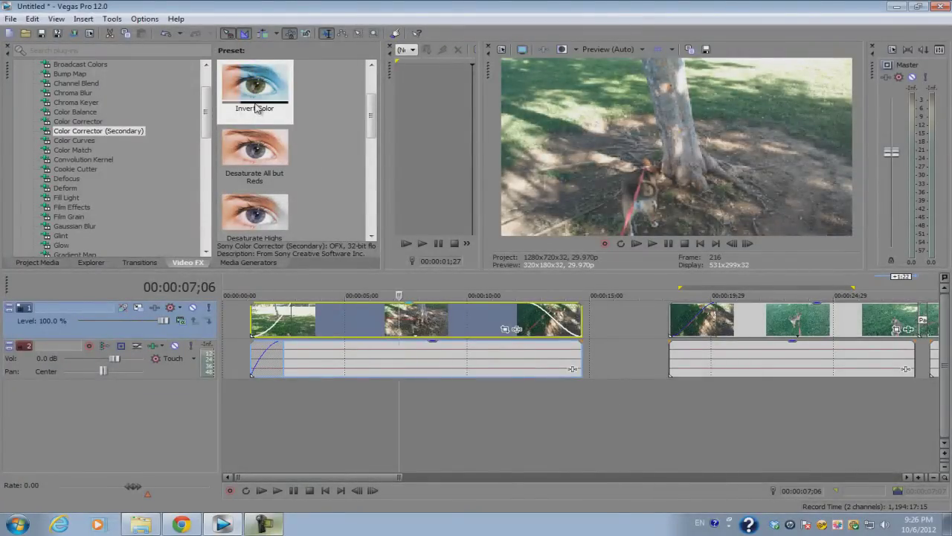
scroll(377, 322, "down", 1)
scroll(377, 322, "down", 1)
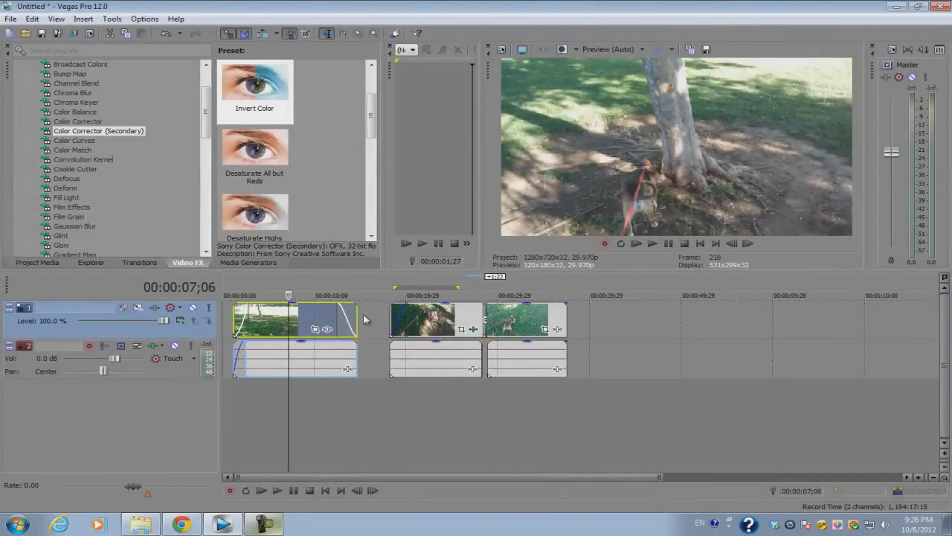
scroll(313, 320, "up", 2)
left_click_drag(261, 88, 727, 122)
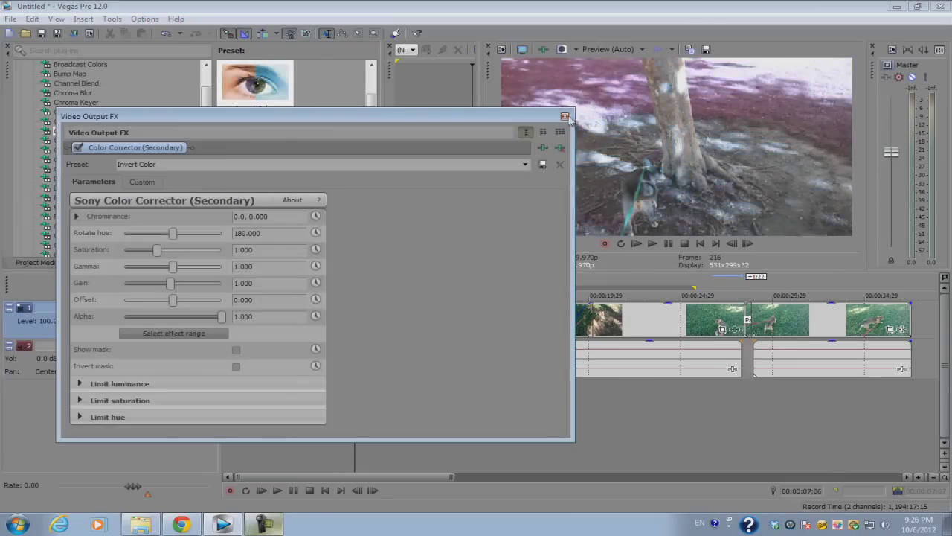
left_click(567, 119)
Check the output-wide color effect at several points of the first segment and remove it from the video output.
left_click(314, 322)
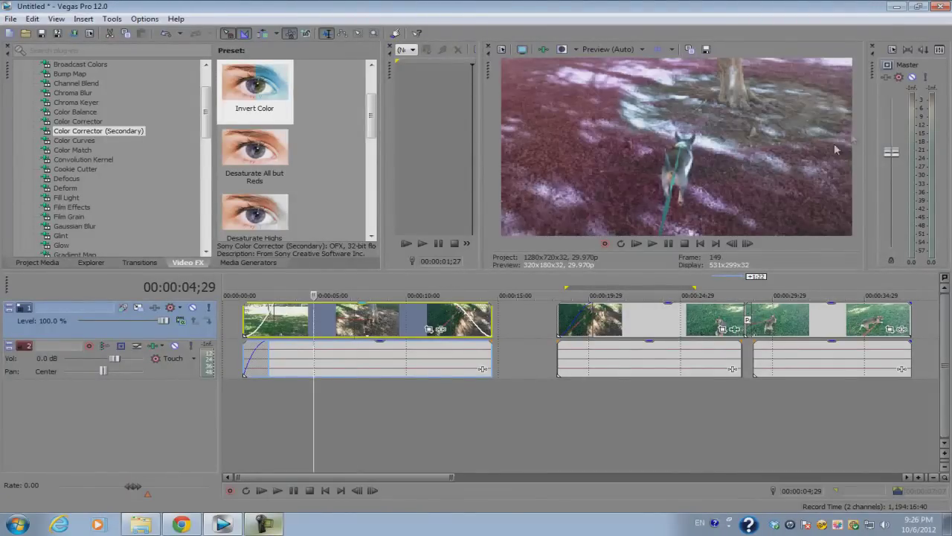
left_click(802, 324)
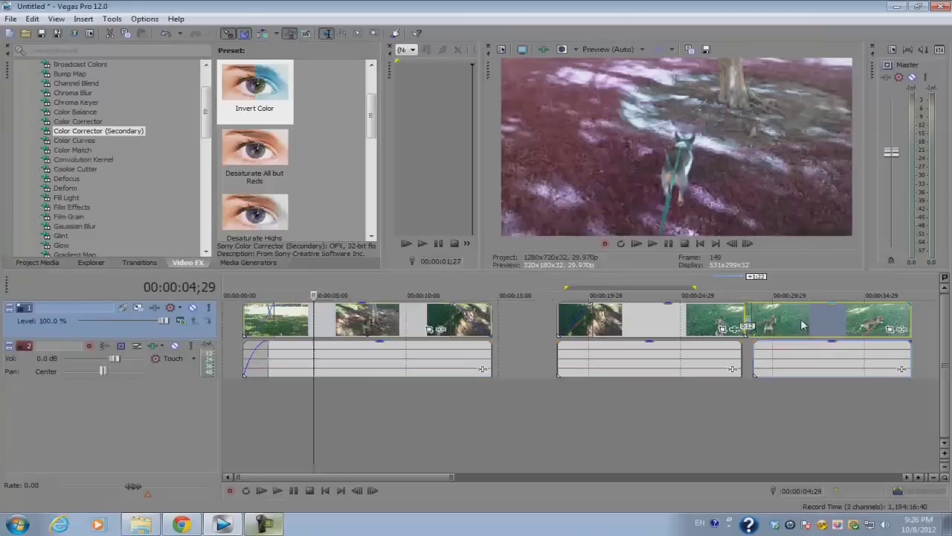
left_click(405, 320)
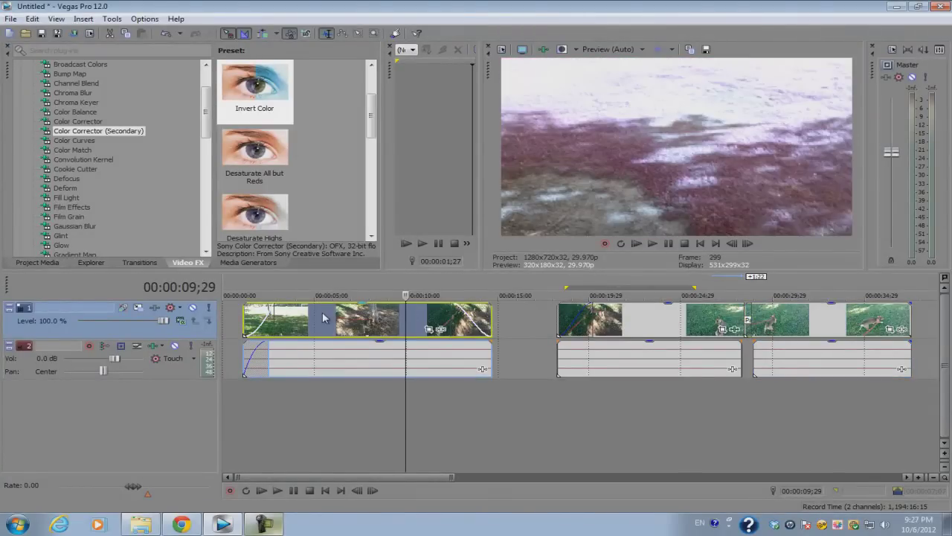
left_click(322, 318)
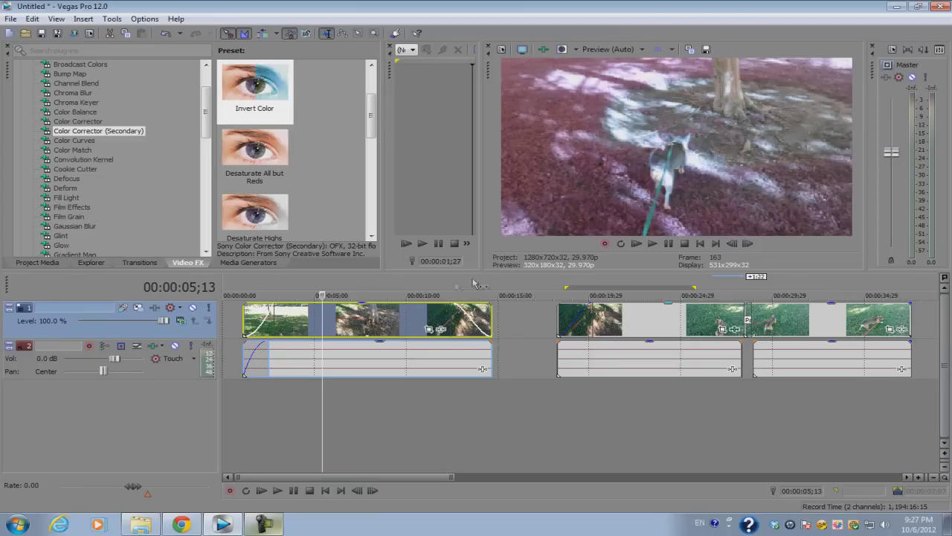
left_click(544, 50)
left_click_drag(177, 235, 198, 236)
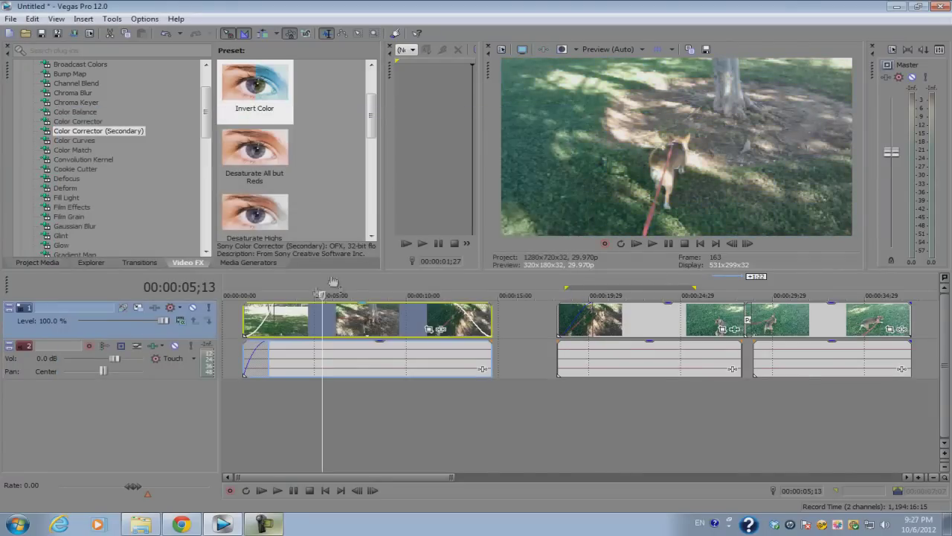
Apply the Invert Color preset of Color Corrector (Secondary) to the first segment only, keeping its default settings.
left_click(294, 326)
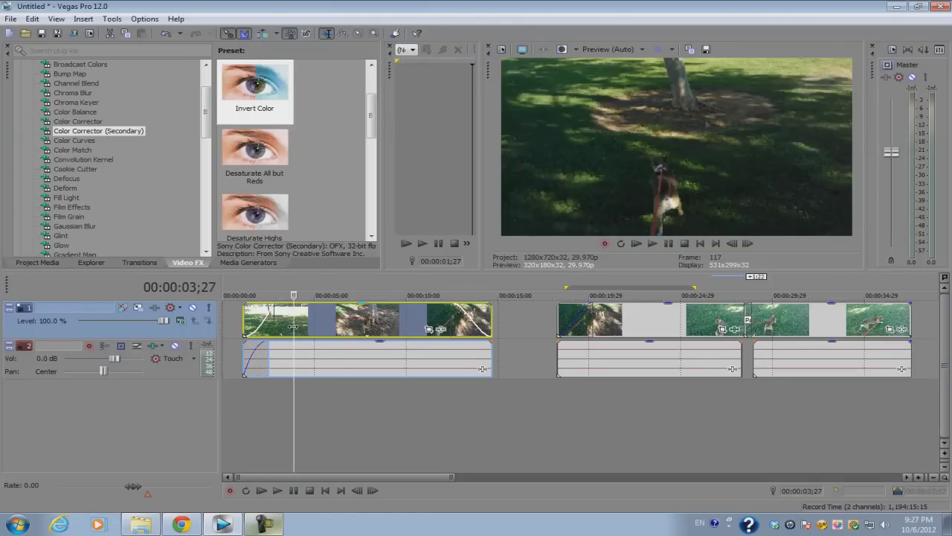
scroll(459, 312, "up", 6)
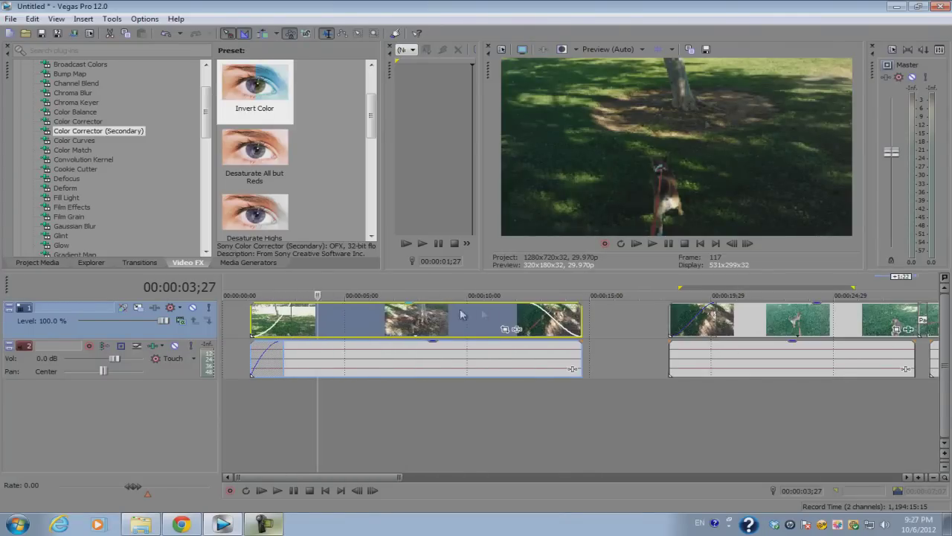
left_click(474, 313)
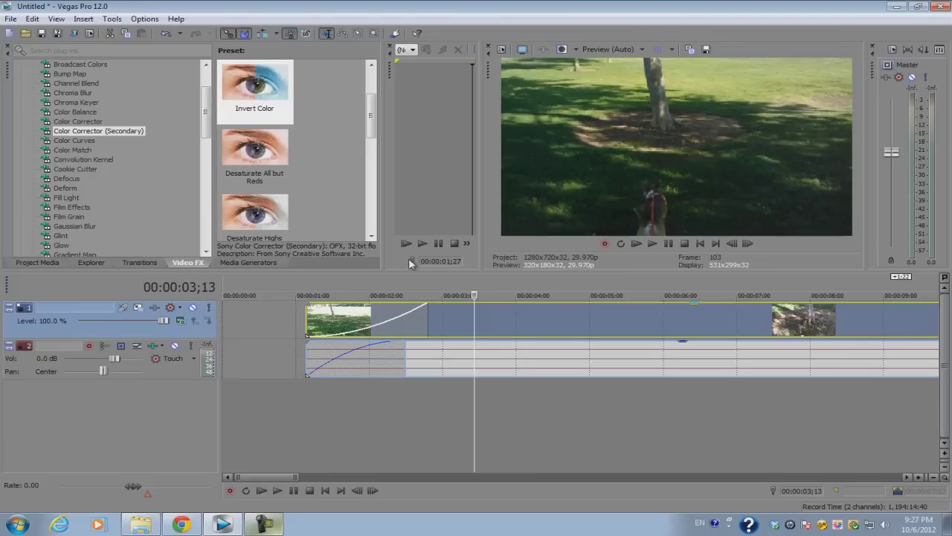
left_click_drag(248, 88, 549, 320)
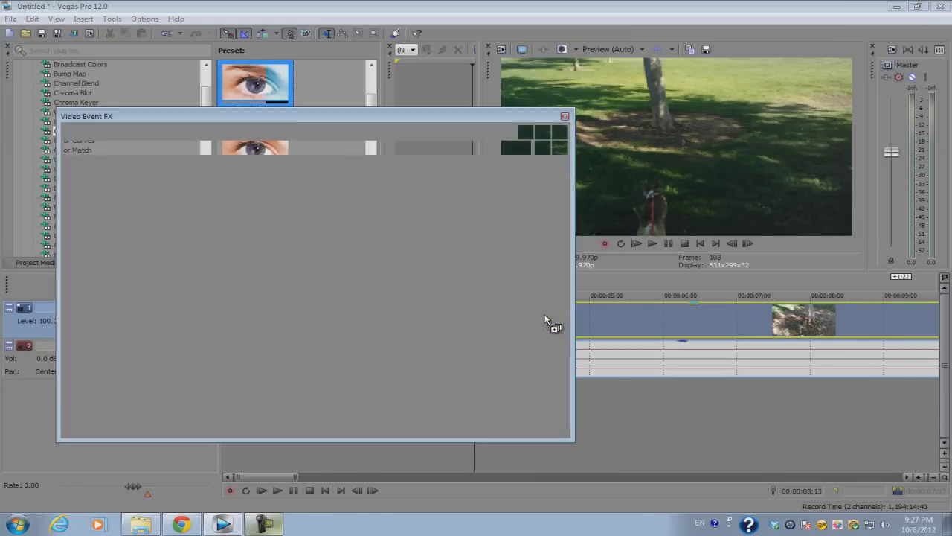
left_click(565, 116)
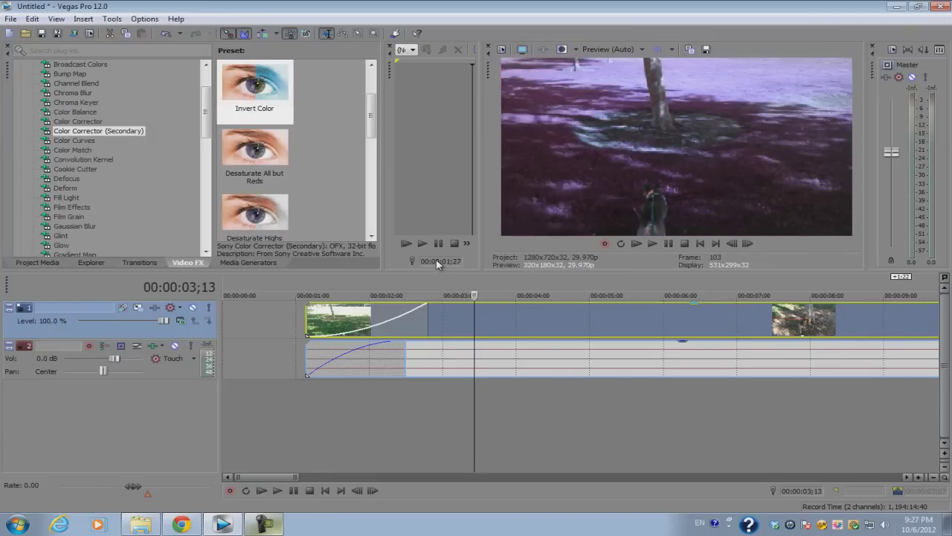
Open the first segment's event effects and set the Color Corrector (Secondary) rotate hue to about 198.367.
scroll(441, 320, "down", 3)
left_click(340, 313)
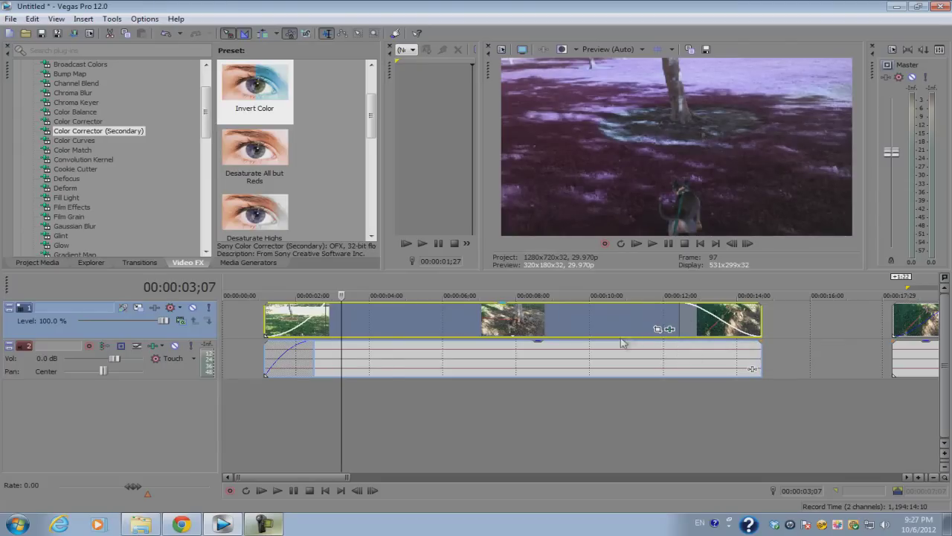
left_click(670, 329)
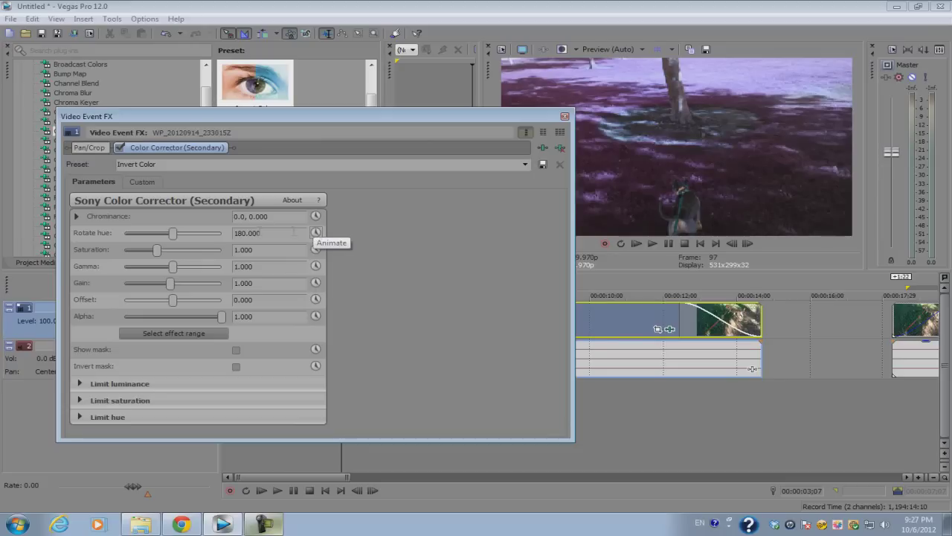
mouse_move(173, 233)
left_mouse_down()
mouse_move(123, 234)
mouse_move(220, 233)
mouse_move(123, 233)
mouse_move(178, 237)
left_mouse_up()
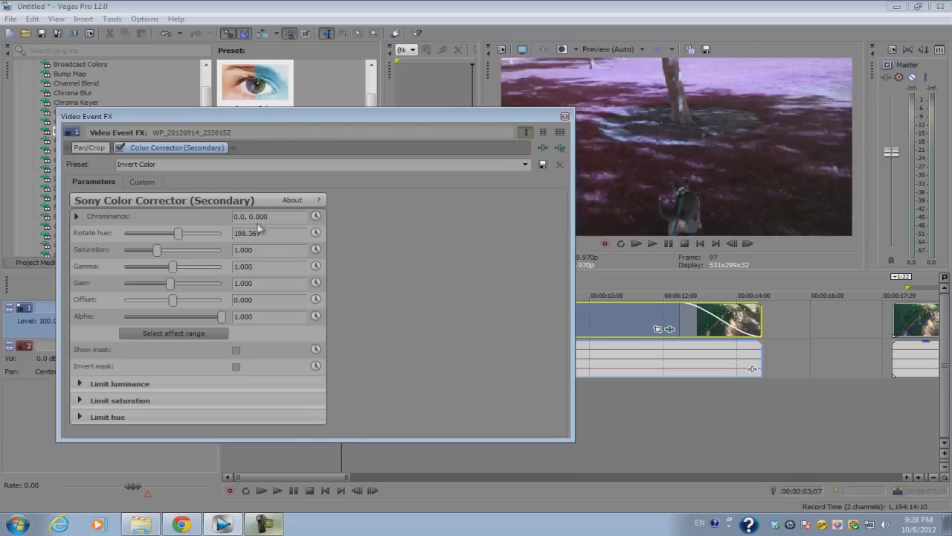
Enable animation for the rotate hue parameter and arrange the effect window so the timeline and preview stay in view.
left_click(315, 232)
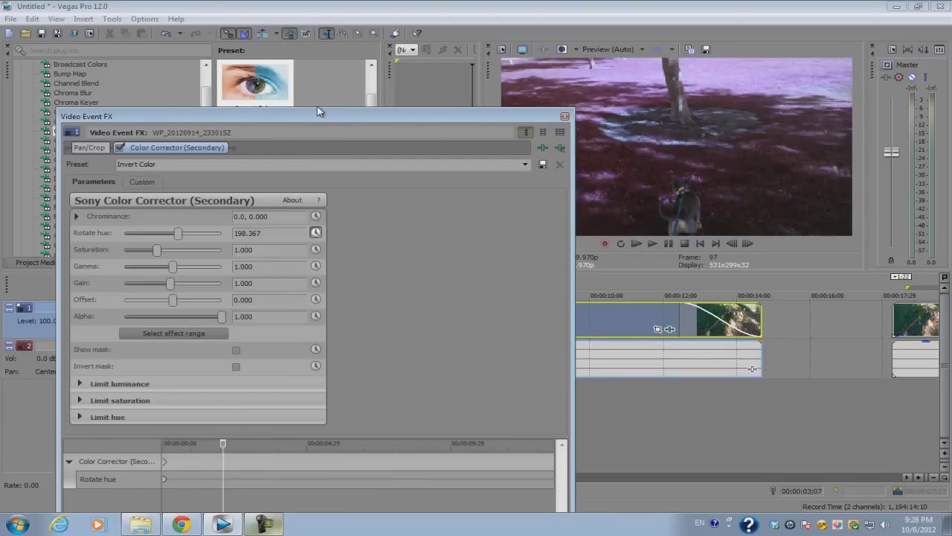
left_click_drag(315, 108, 526, 138)
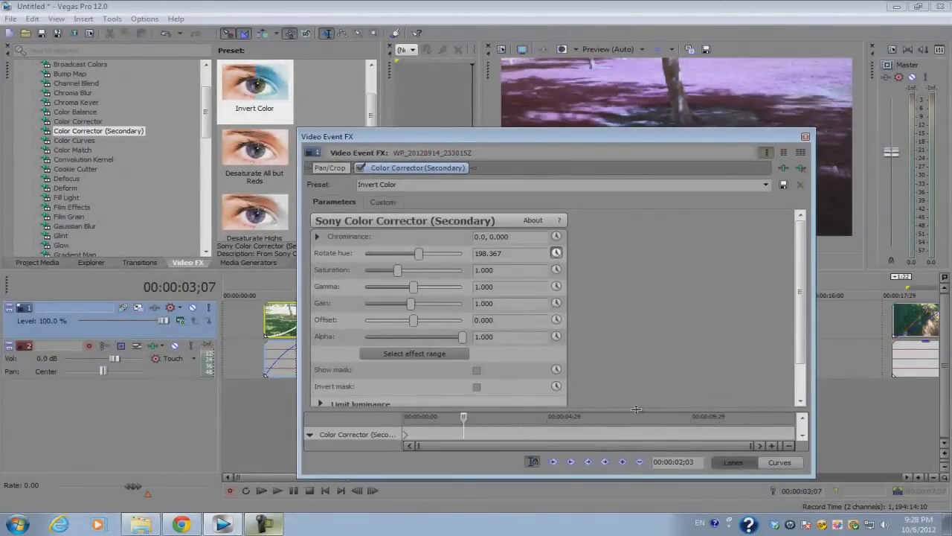
left_click_drag(637, 407, 637, 414)
left_click_drag(627, 134, 773, 236)
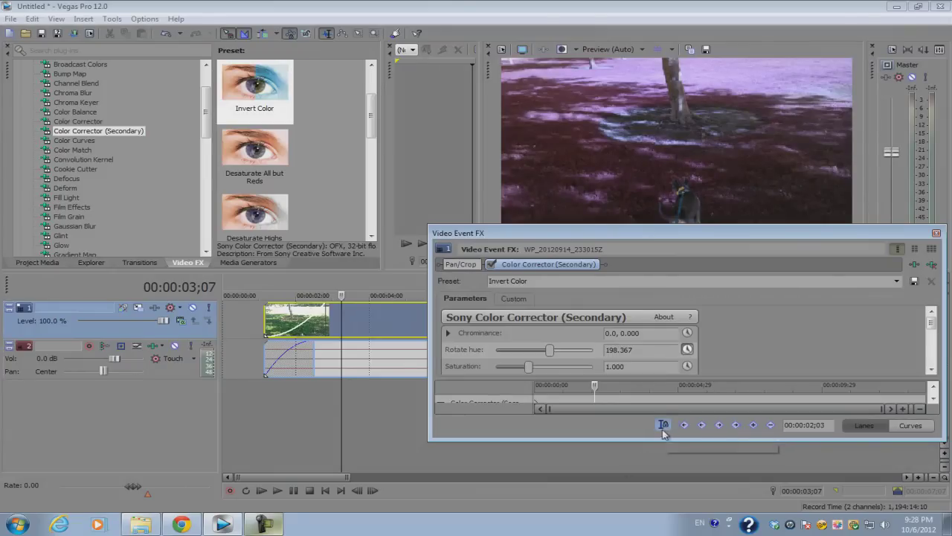
Try the effect's keyframe cursor unsynced at 00:00:03;26, sync it with the timeline cursor again and move it to 00:00:03;17.
left_click_drag(596, 386, 645, 398)
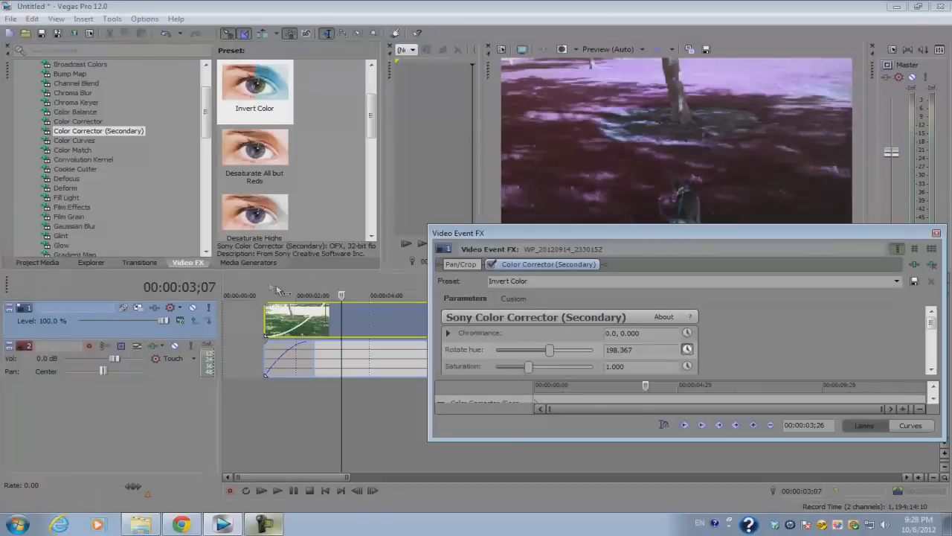
left_click(325, 313)
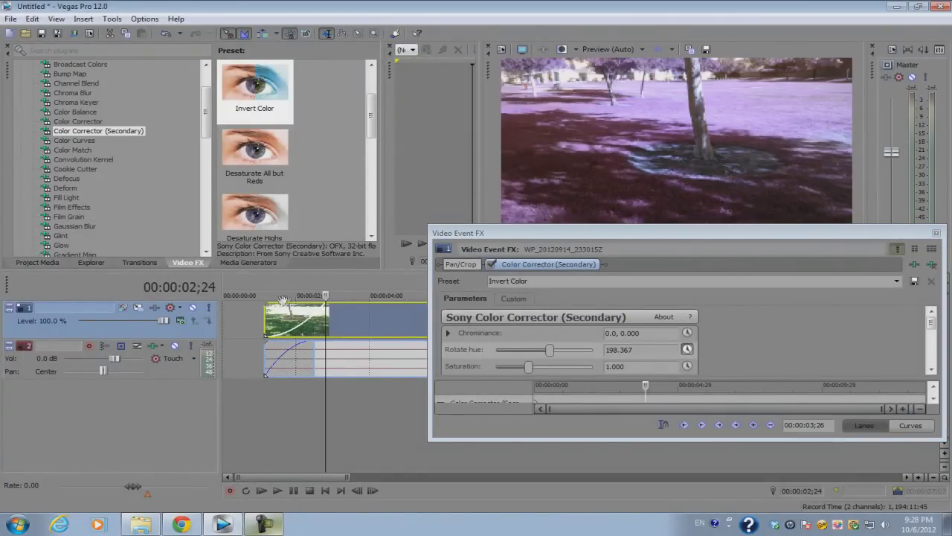
left_click(664, 424)
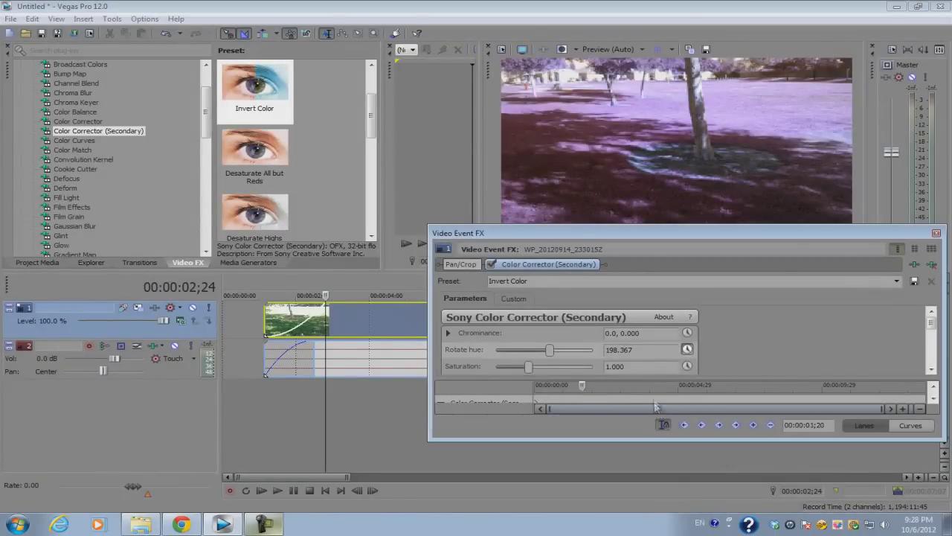
left_click(636, 399)
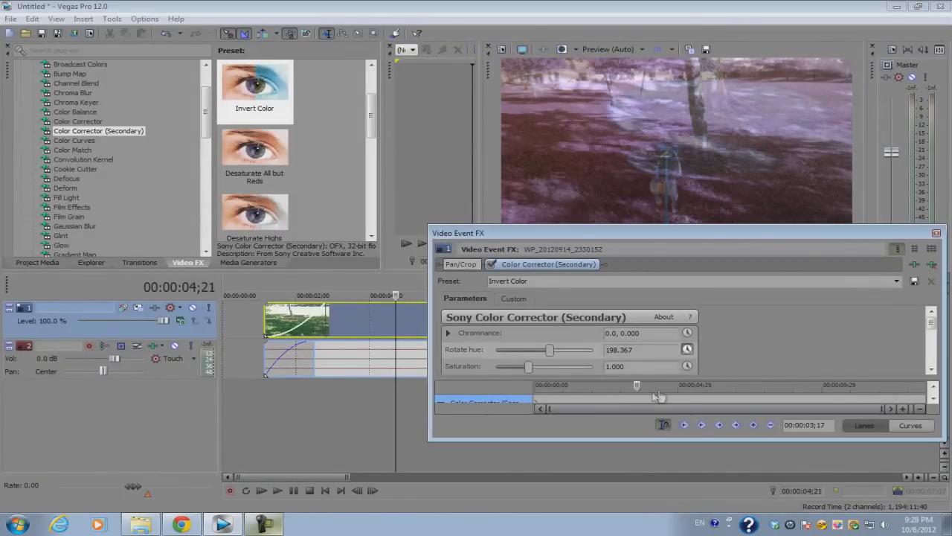
Enlarge the effect window's keyframe area and add a rotate hue keyframe at 00:00:02;08.
left_click(606, 398)
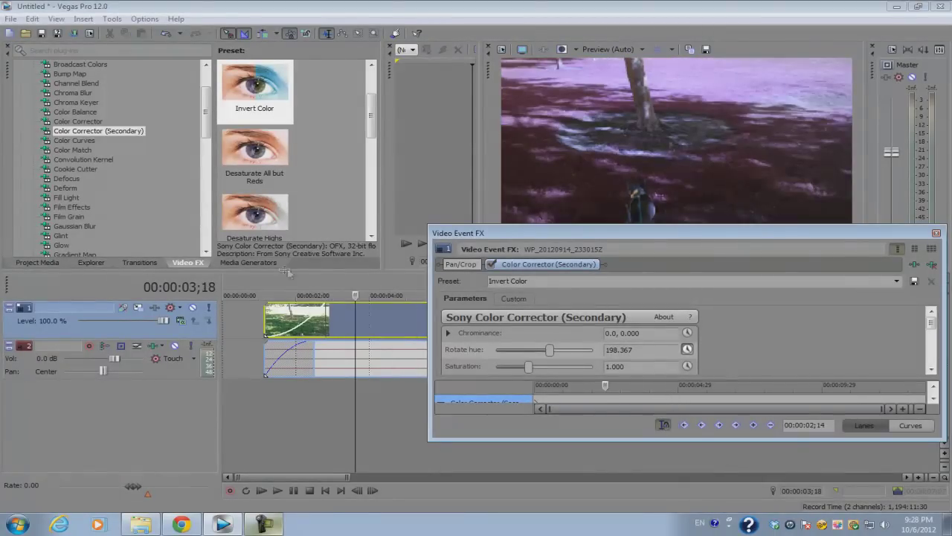
left_click_drag(344, 295, 347, 331)
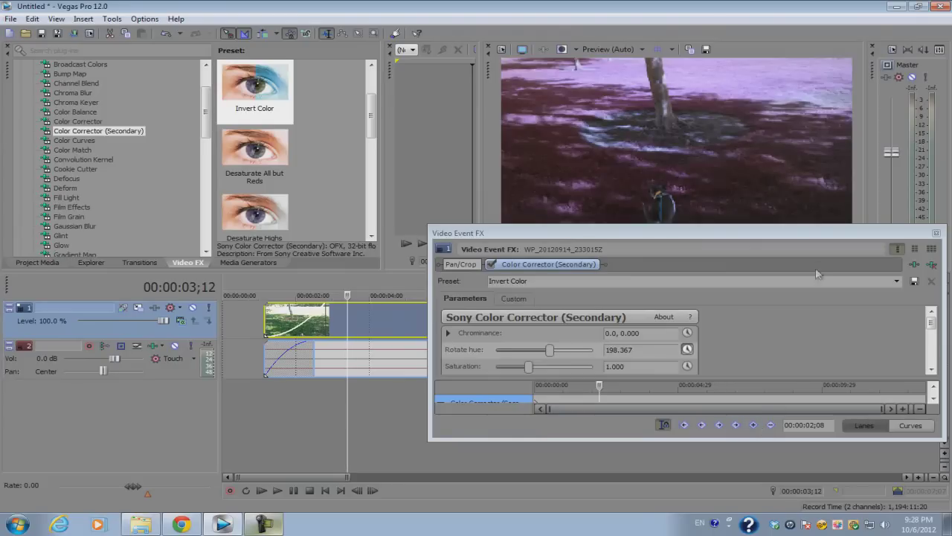
left_click_drag(757, 440, 757, 475)
left_click_drag(740, 414, 742, 382)
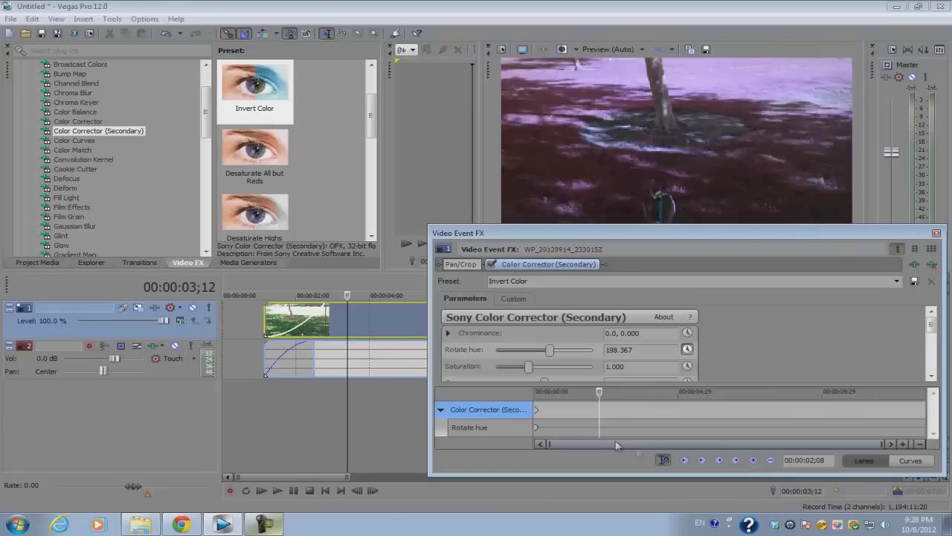
left_click(601, 423)
left_click(753, 460)
Set the rotate hue to 0.000 at 00:00:05;05 on the effect's keyframe timeline and close the effect window.
left_click_drag(601, 401, 646, 398)
key("space")
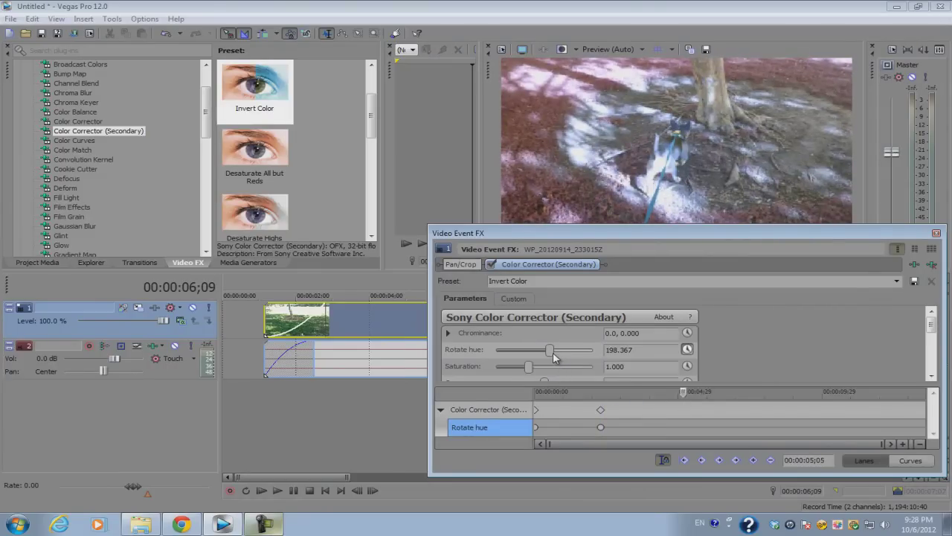
left_click_drag(551, 357, 494, 351)
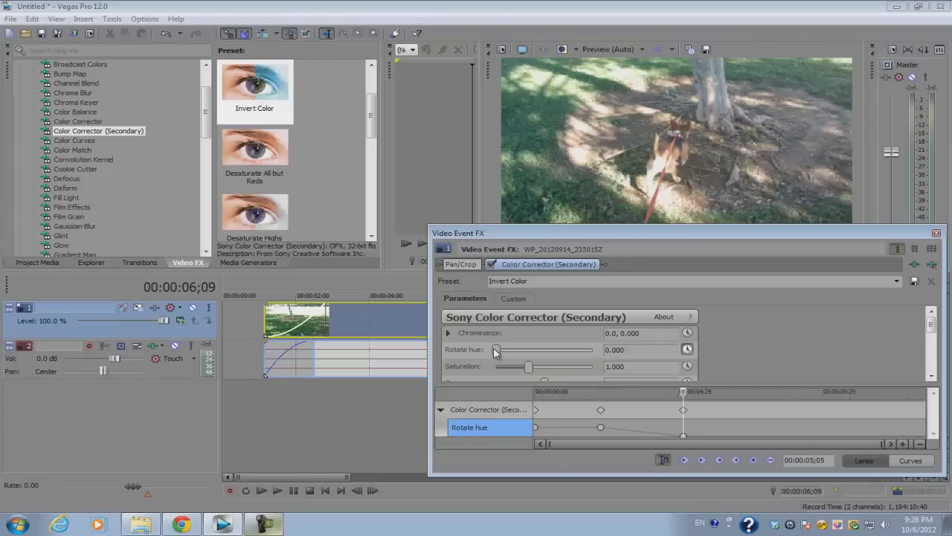
left_click(683, 410)
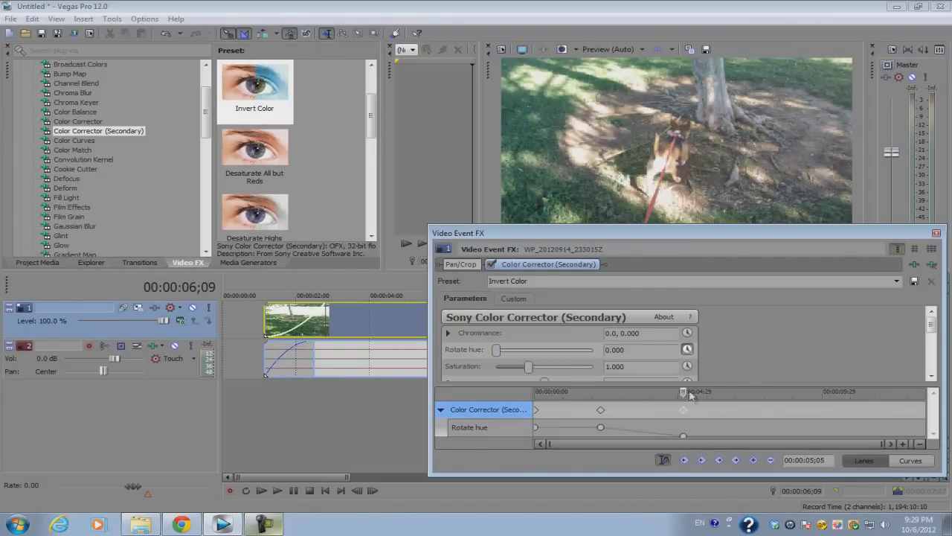
left_click(936, 233)
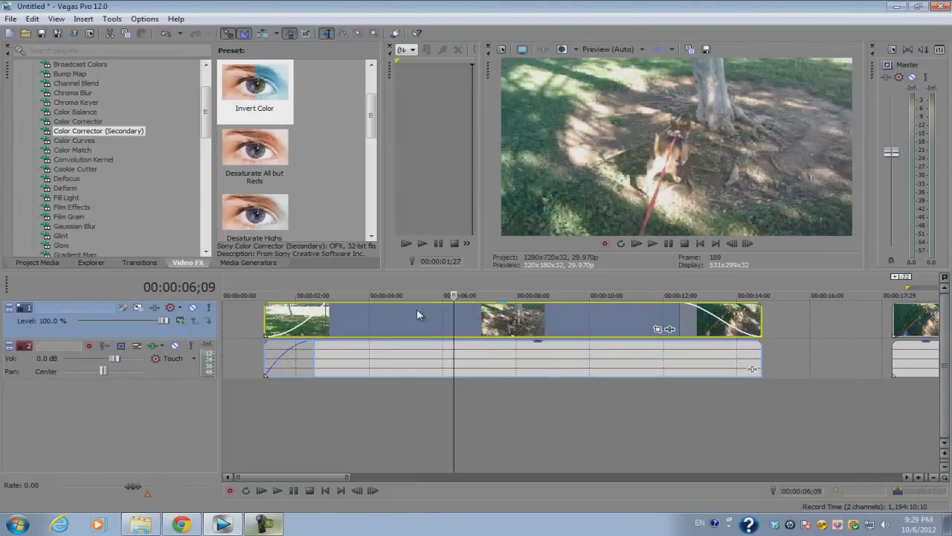
Play the first segment from about 00:00:03;16 to preview the animated hue change.
left_click(352, 318)
key("space")
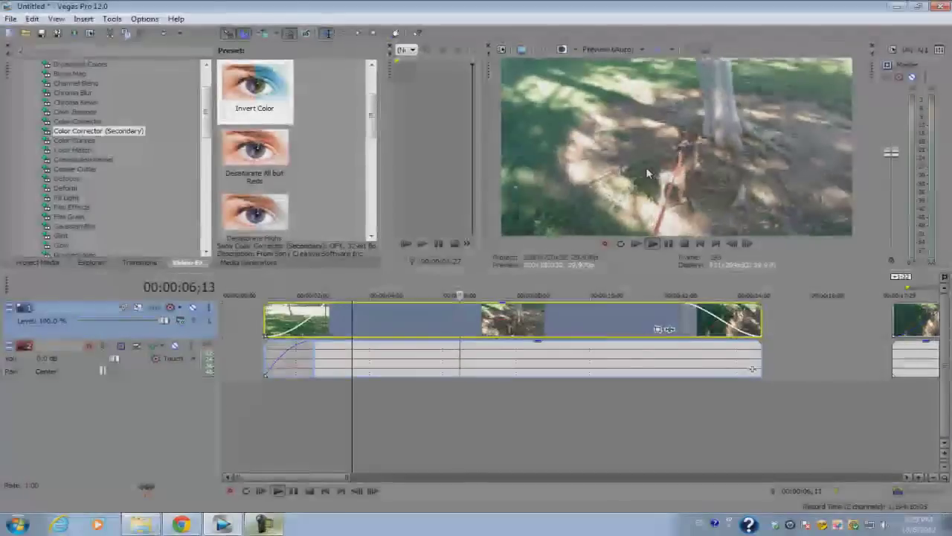
key("space")
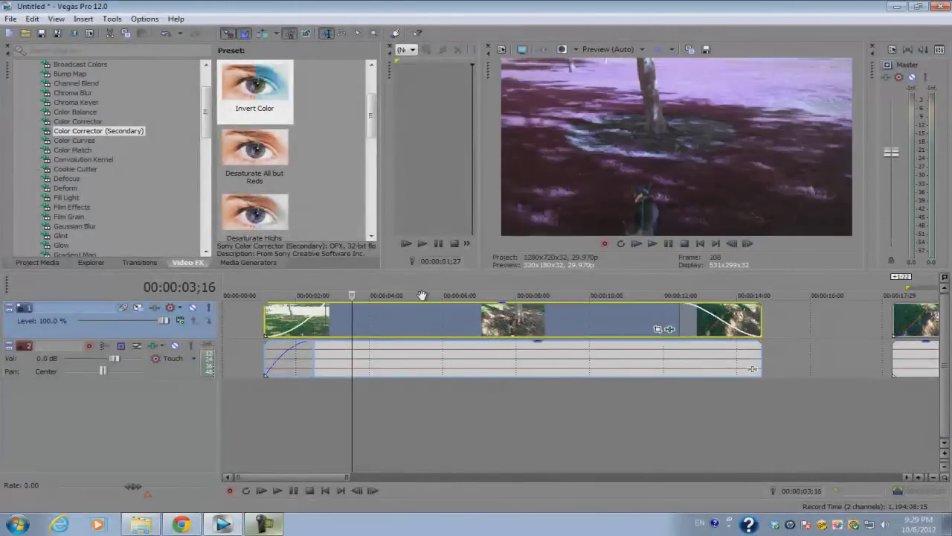
left_click(325, 320)
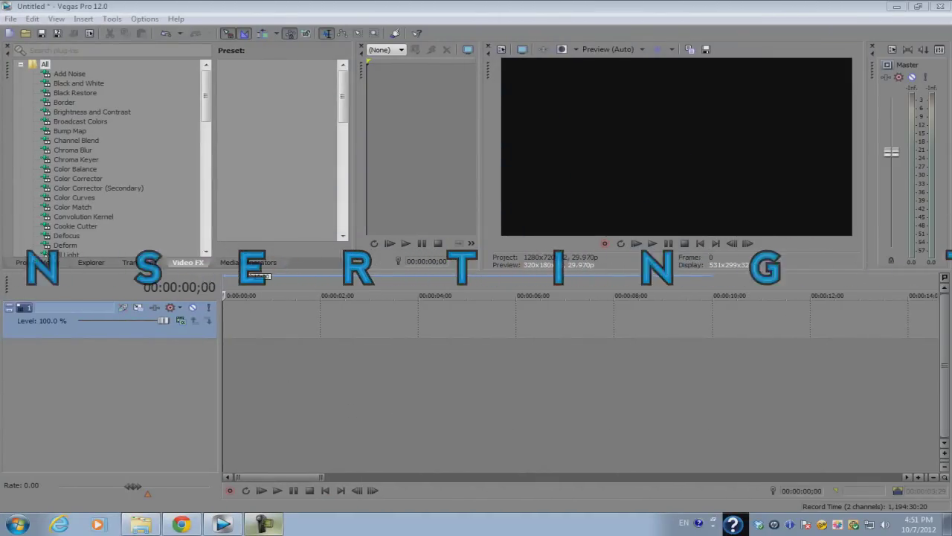
Add the default Titles & Text generated media at the start of the empty video track.
left_click(250, 263)
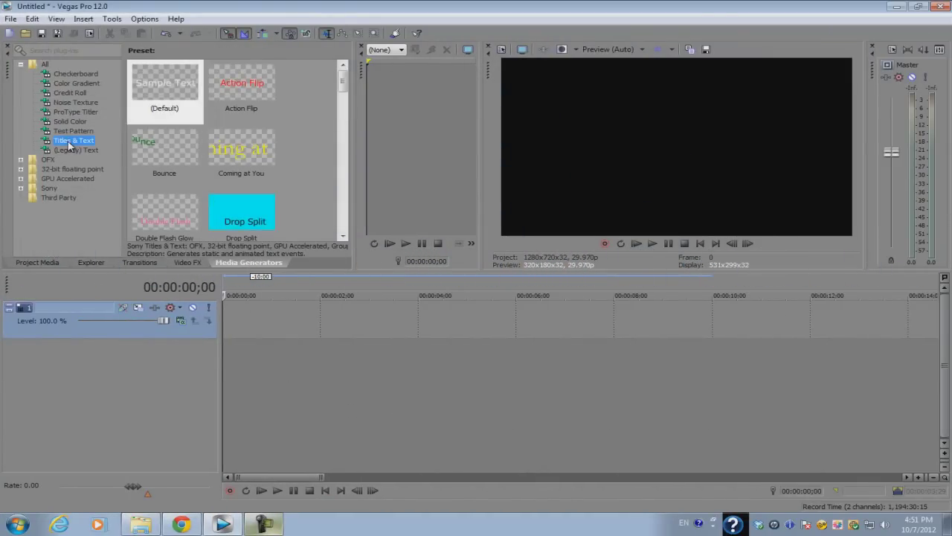
mouse_move(343, 83)
left_mouse_down()
mouse_move(346, 186)
mouse_move(342, 76)
left_mouse_up()
left_click(178, 88)
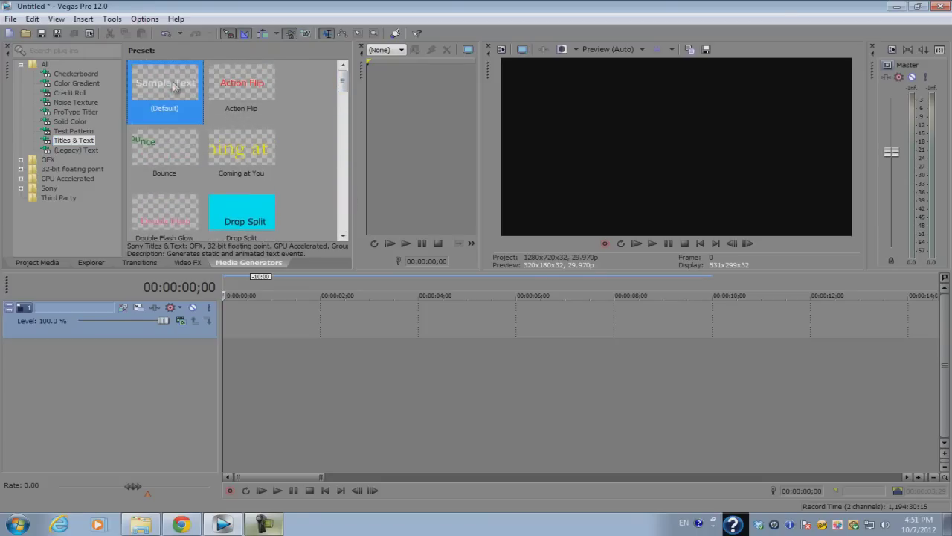
left_click_drag(220, 248, 225, 320)
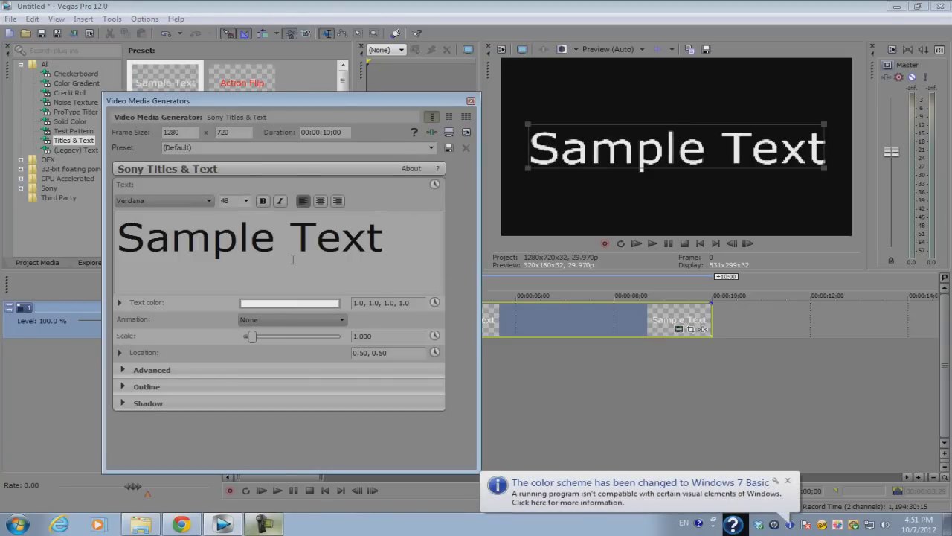
Expand the title's text color and location settings and replace the sample text with a first name in capitals.
left_click(119, 305)
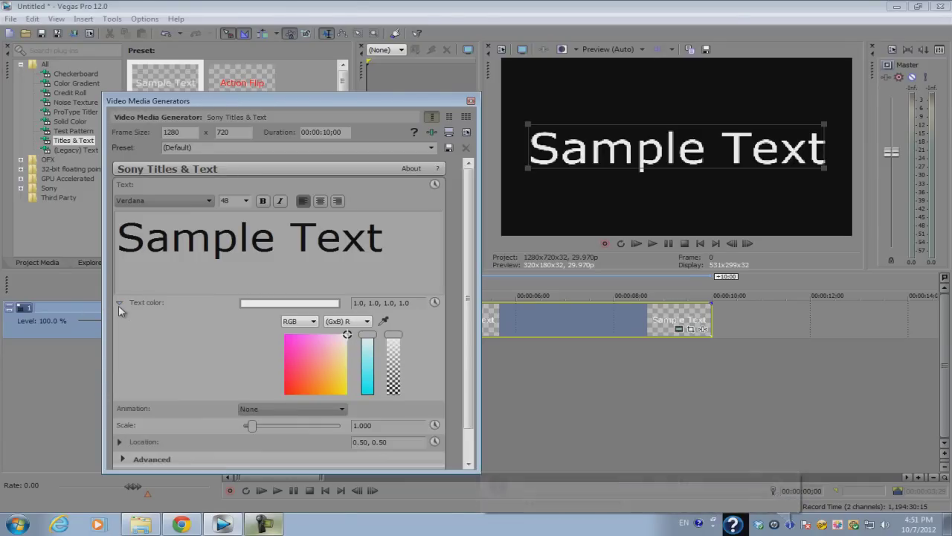
left_click(119, 442)
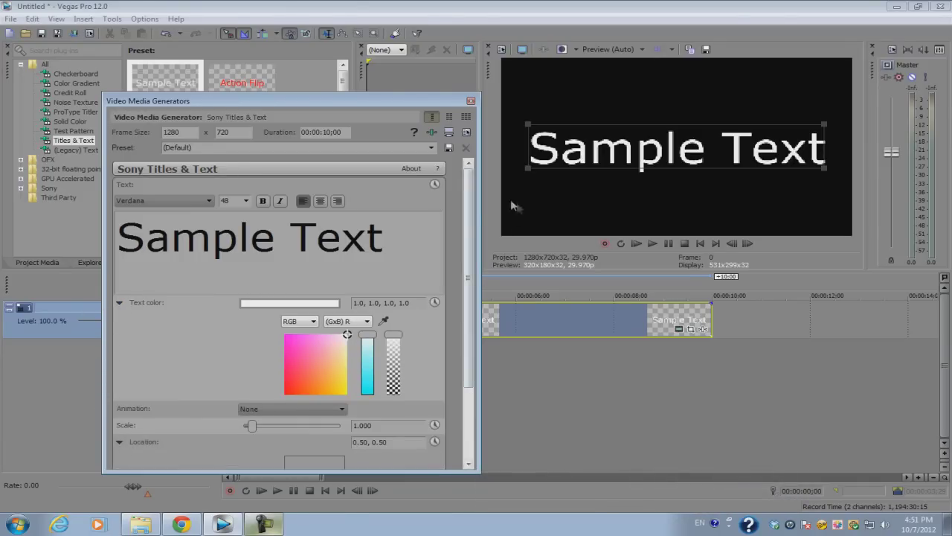
left_click_drag(472, 195, 473, 195)
left_click(315, 236)
key("ctrl+a")
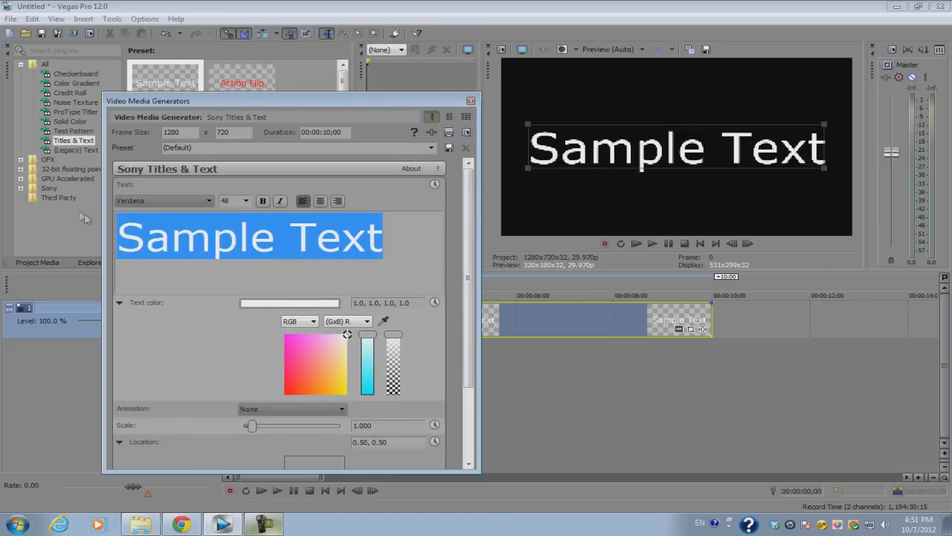
key("BackSpace")
type("ALEX")
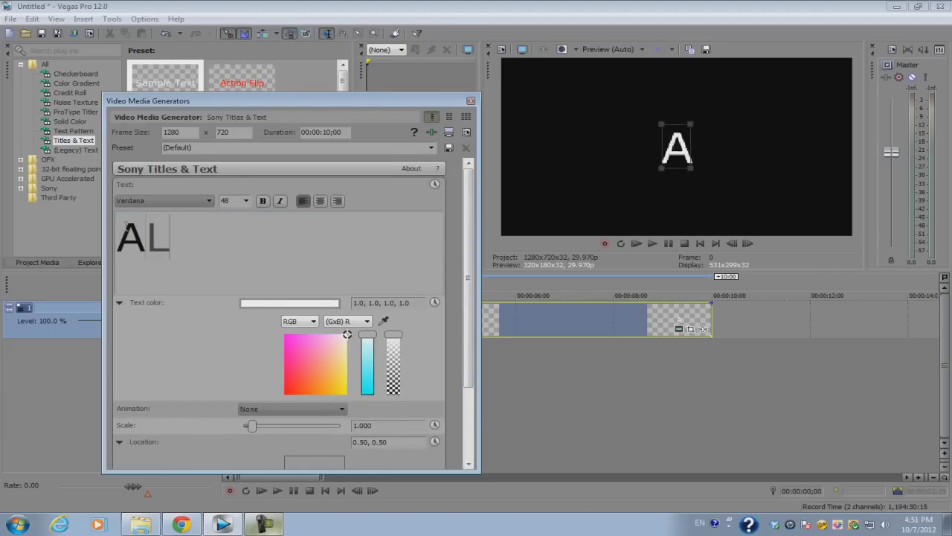
Set all of the title text to the Walkway Expand UltraBold font at size 20.
left_click(209, 204)
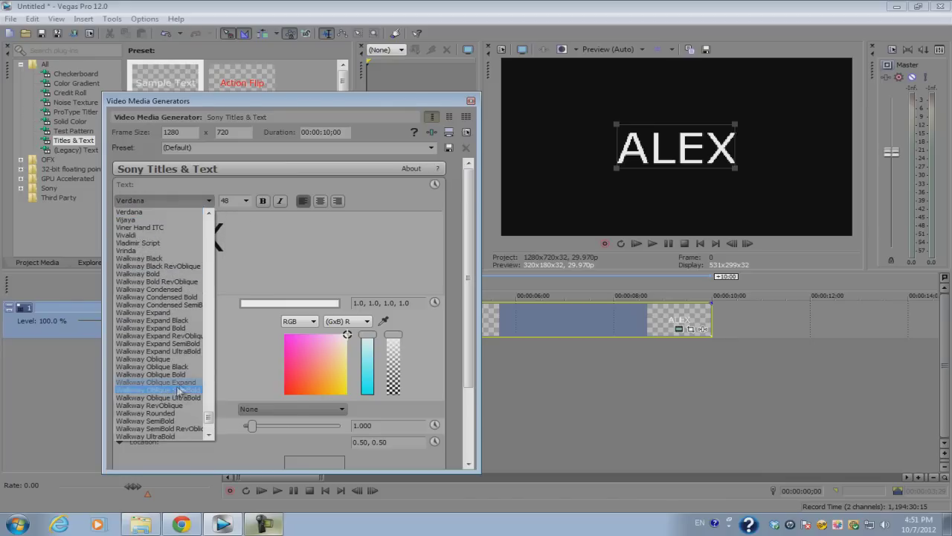
left_click(174, 391)
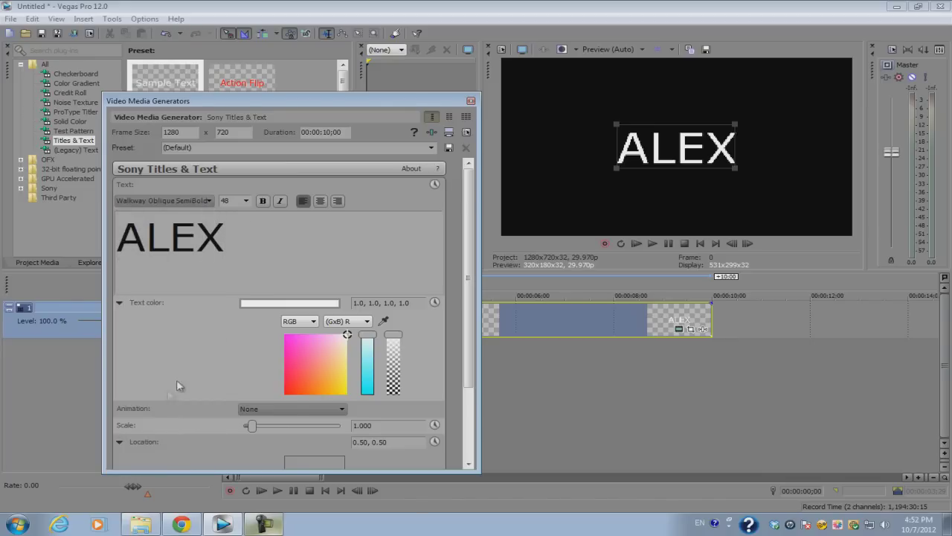
key("ctrl+a")
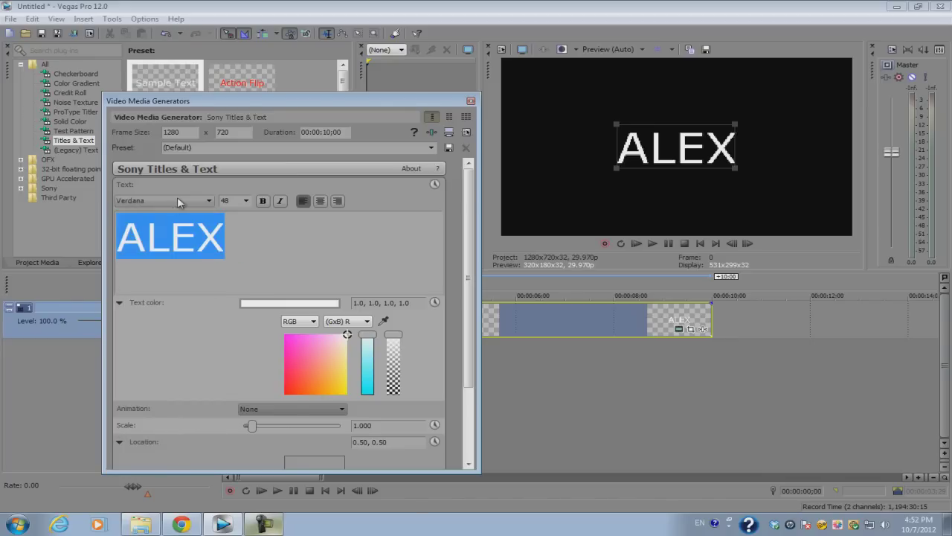
left_click(210, 201)
left_click(171, 356)
left_click(246, 201)
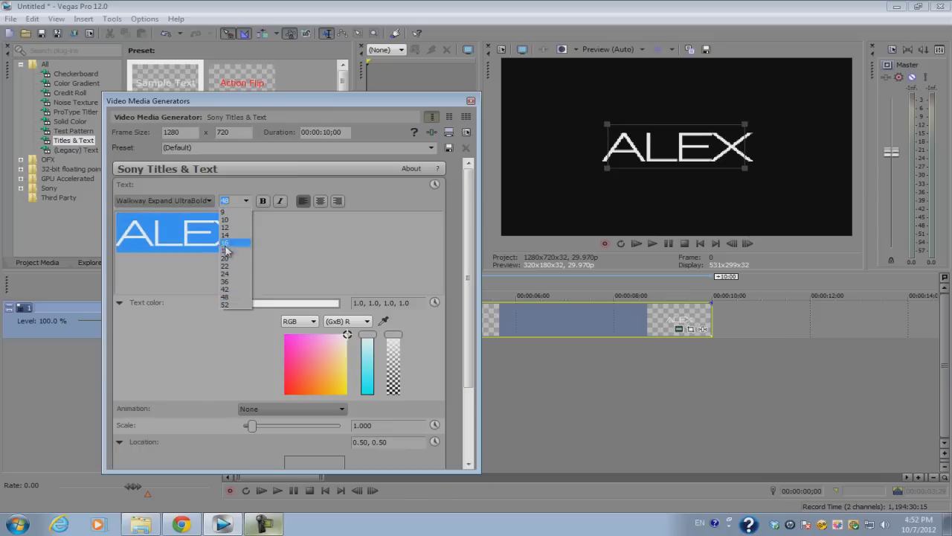
left_click(229, 261)
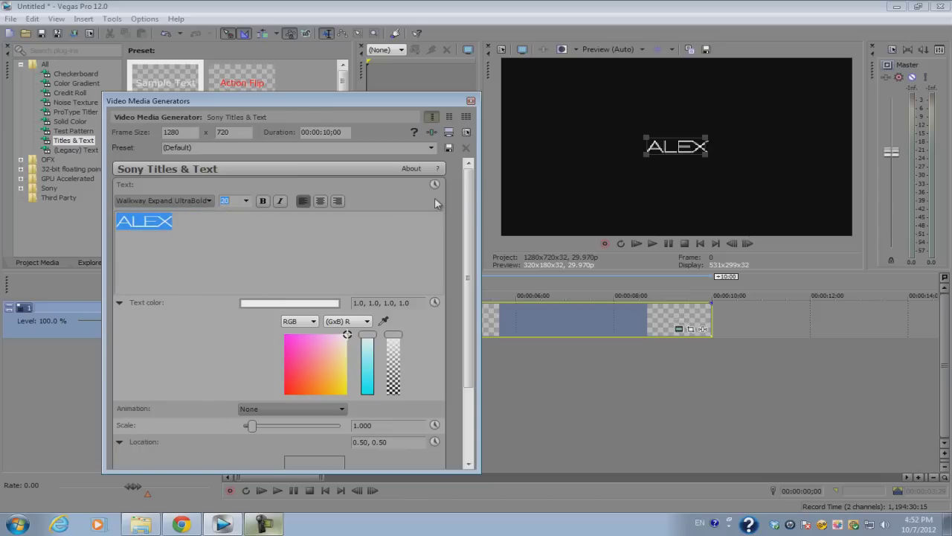
Give the title the Bounce animation and close the media generator window.
scroll(464, 233, "down", 3)
scroll(464, 233, "down", 2)
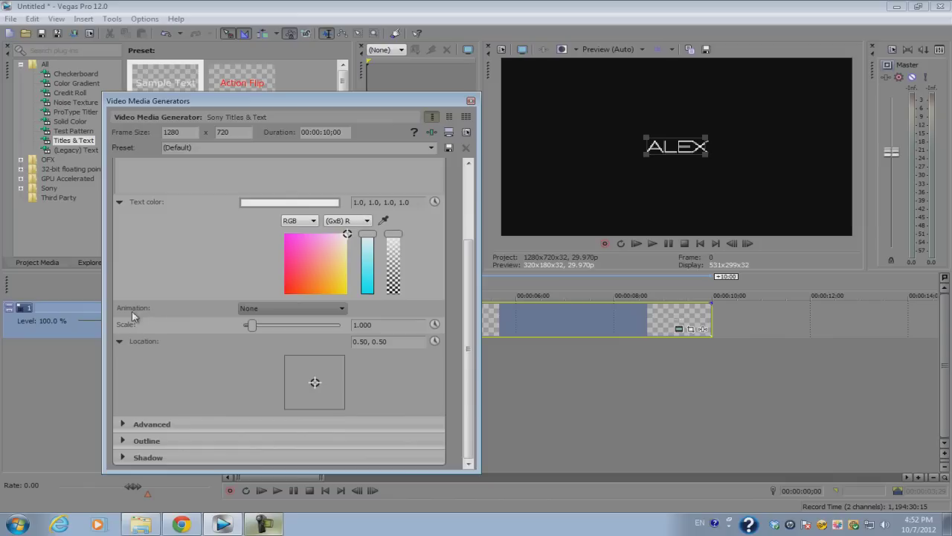
left_click(250, 309)
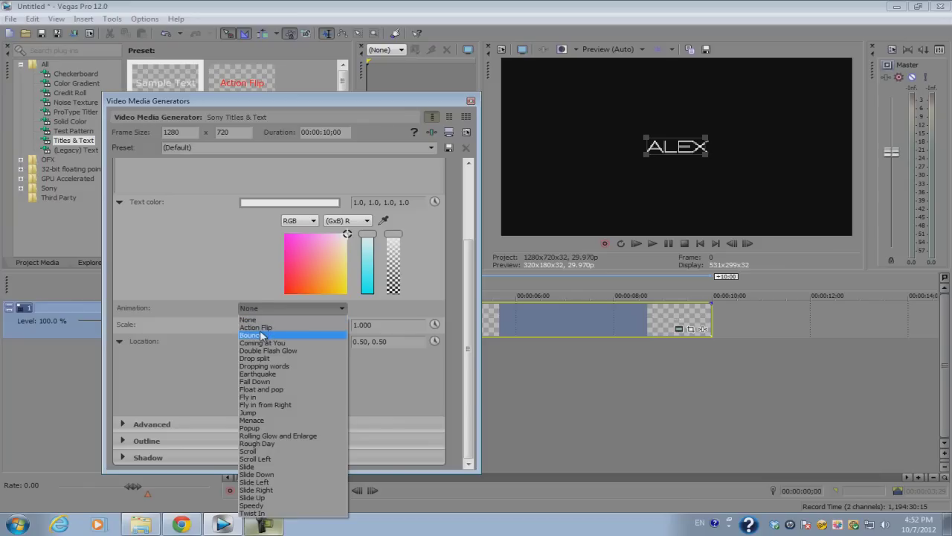
left_click(262, 336)
left_click(470, 102)
Play the title event through to about 00:00:08;02 to check its animation and reopen its generated media settings.
key("space")
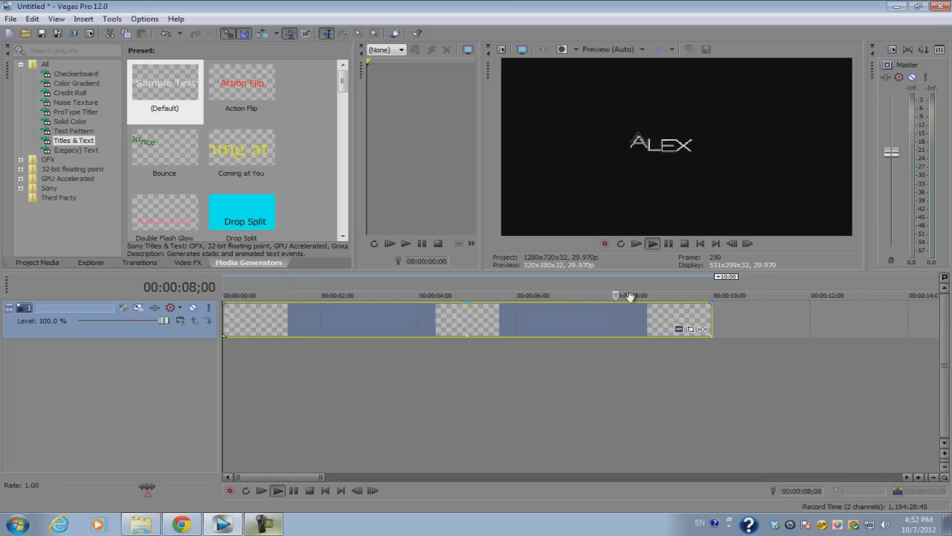
left_click(617, 314)
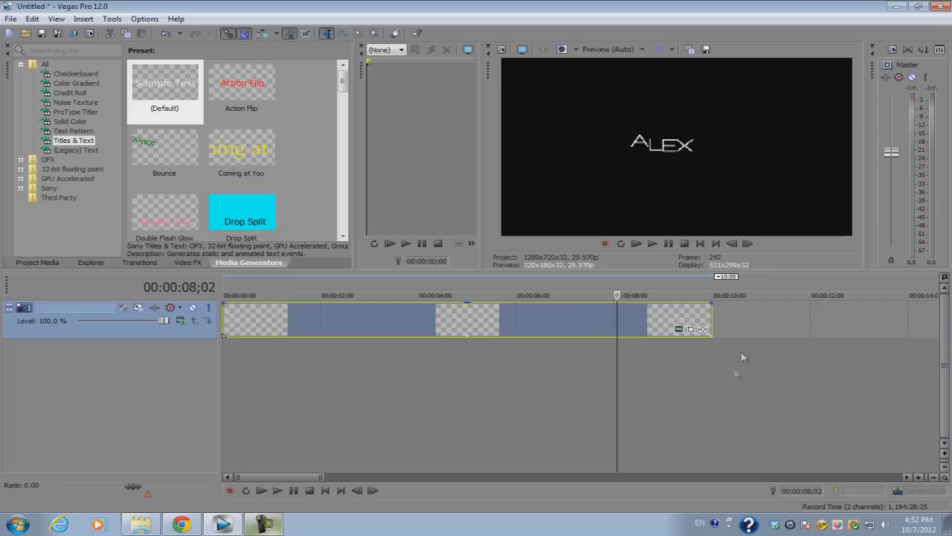
left_click(680, 330)
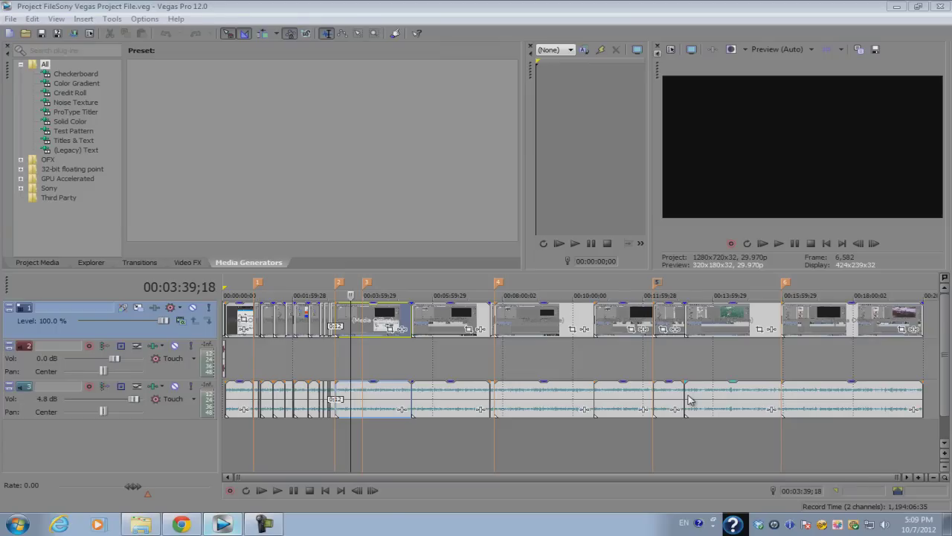
Save a copy of the tutorial project on the desktop as a .veg file named Vegas Pro 12 Project.
left_click(367, 336)
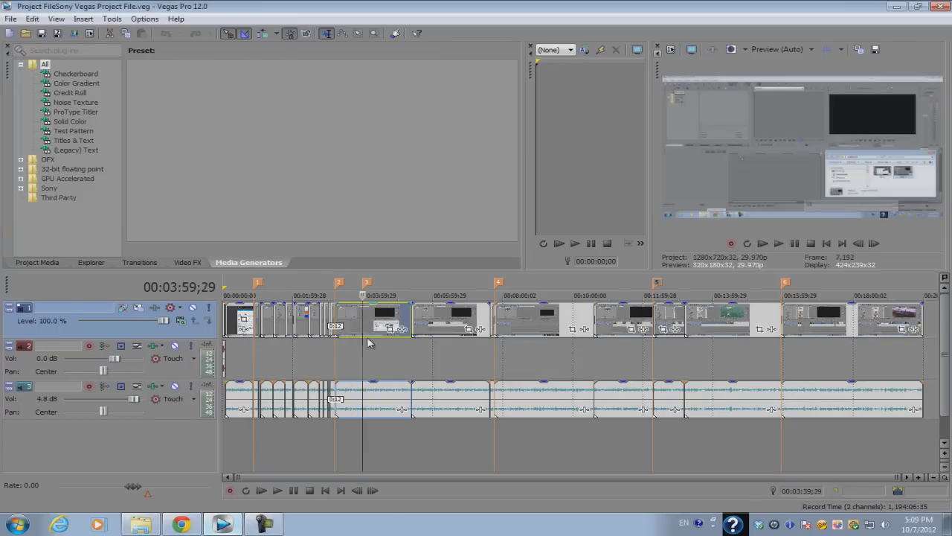
left_click(10, 19)
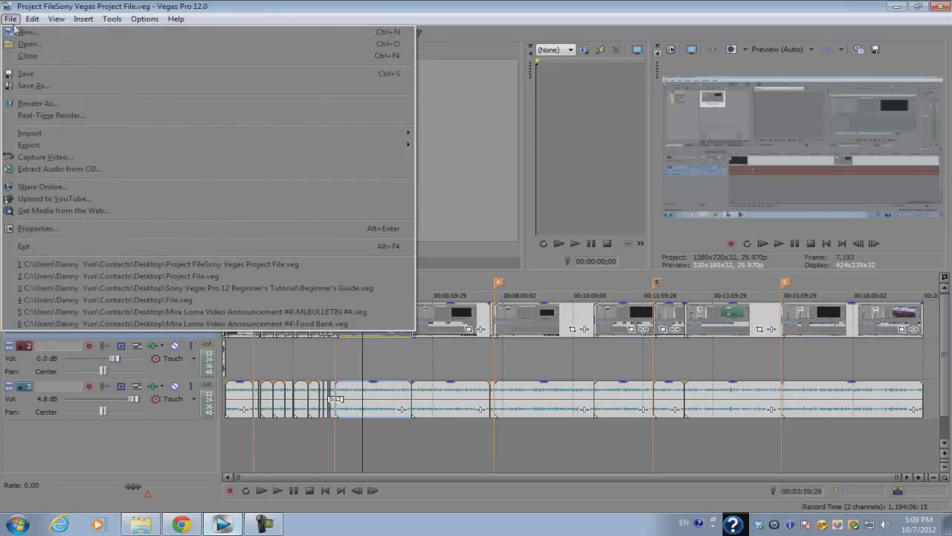
left_click(20, 87)
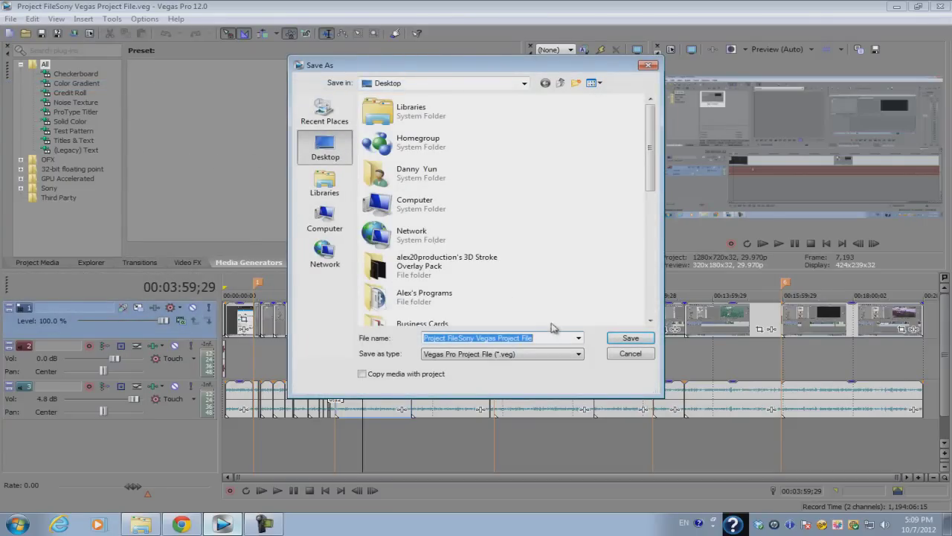
key("BackSpace")
type("V")
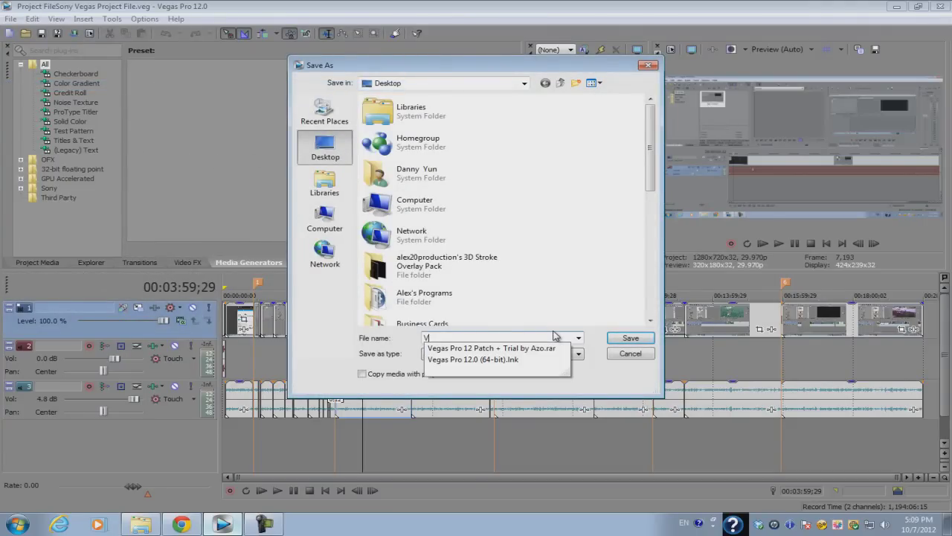
type("egas Pro 12 Project")
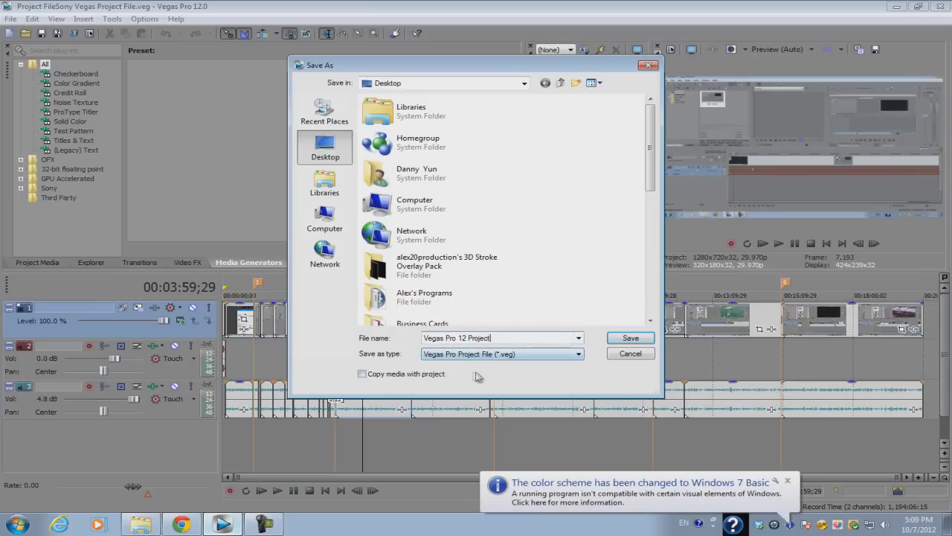
left_click(631, 340)
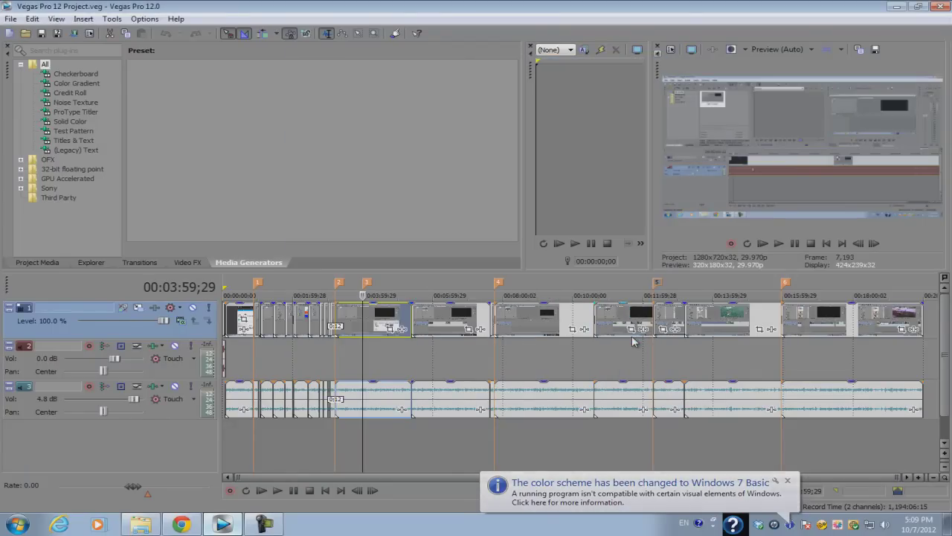
Close Vegas Pro and reopen the saved Vegas Pro 12 Project file from the desktop.
left_click(939, 9)
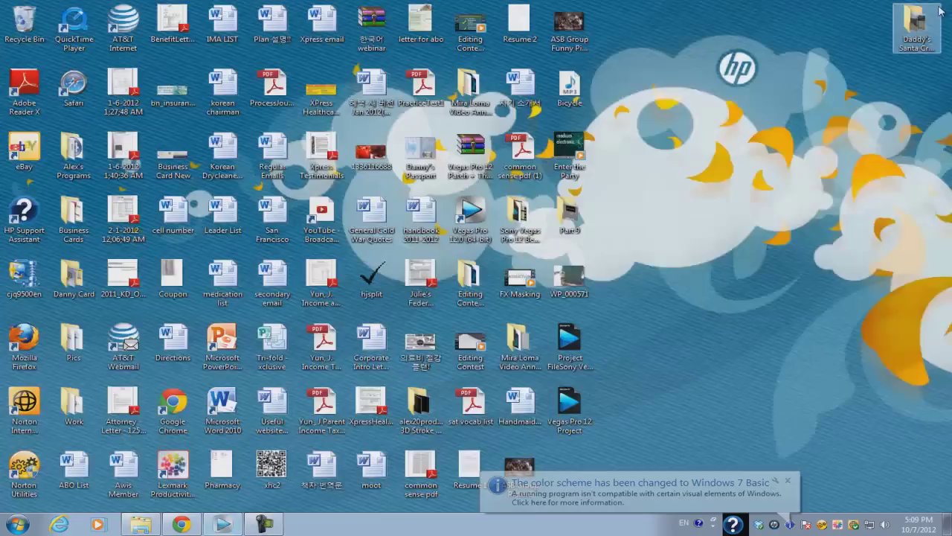
double_click(578, 409)
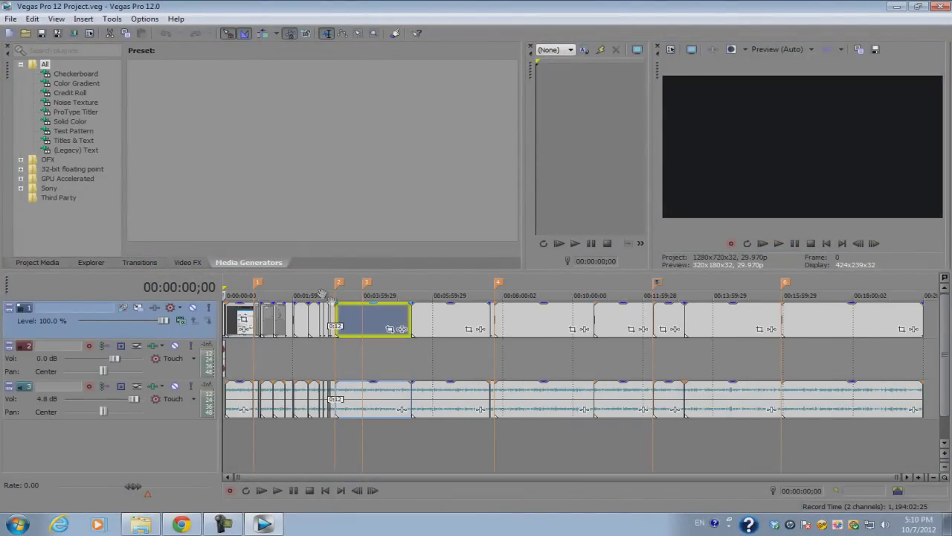
Place the playhead at 00:13:11;22, at the end of the last clip before the gap.
left_click(340, 318)
scroll(342, 318, "up", 3)
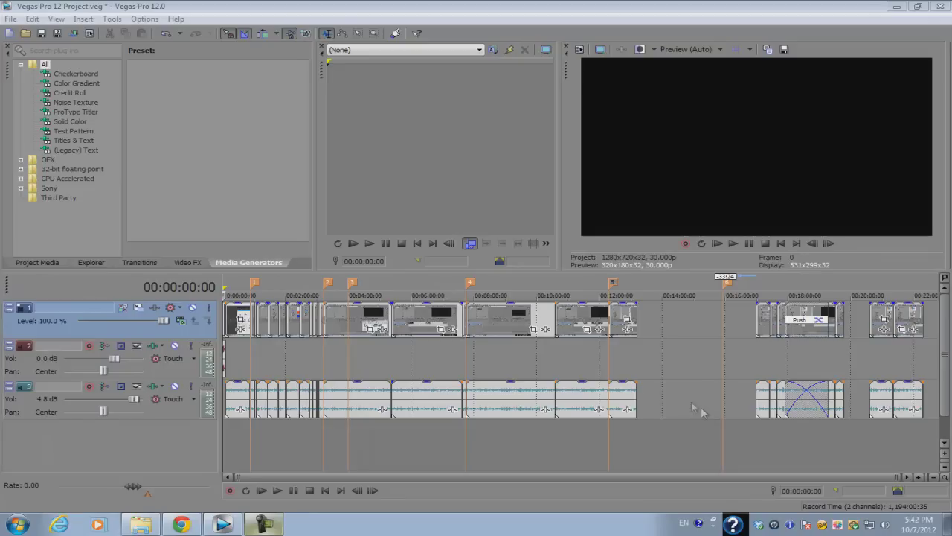
left_click(636, 309)
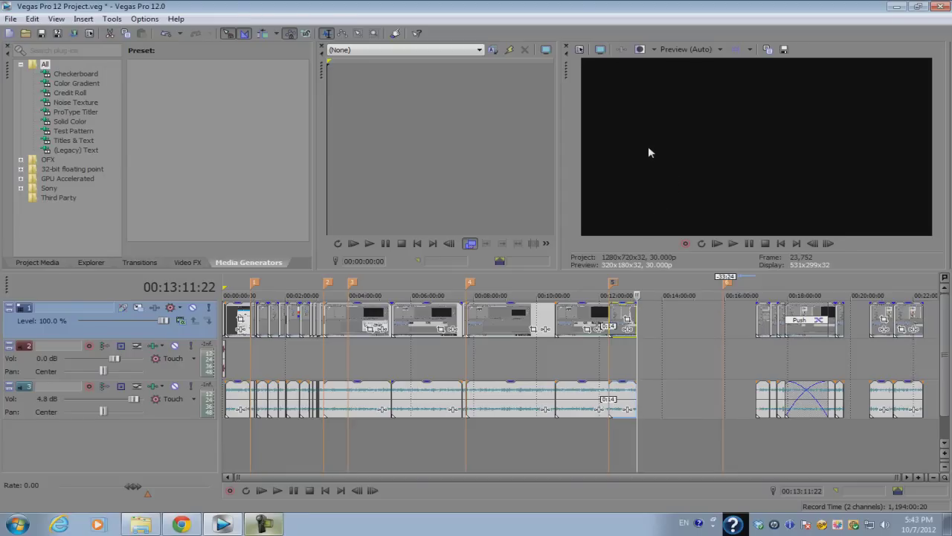
Open the project's video properties and look through the available video templates without choosing one.
left_click(580, 52)
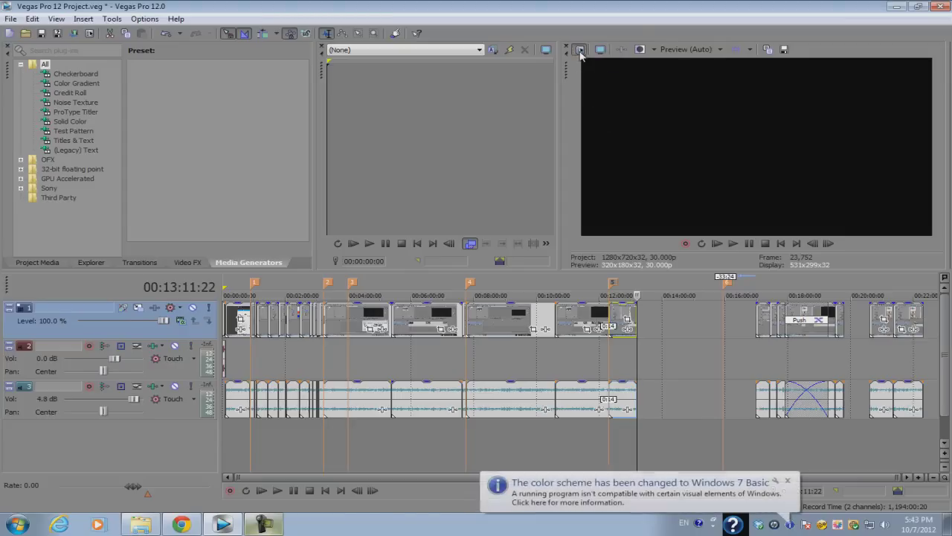
left_click_drag(555, 58, 561, 75)
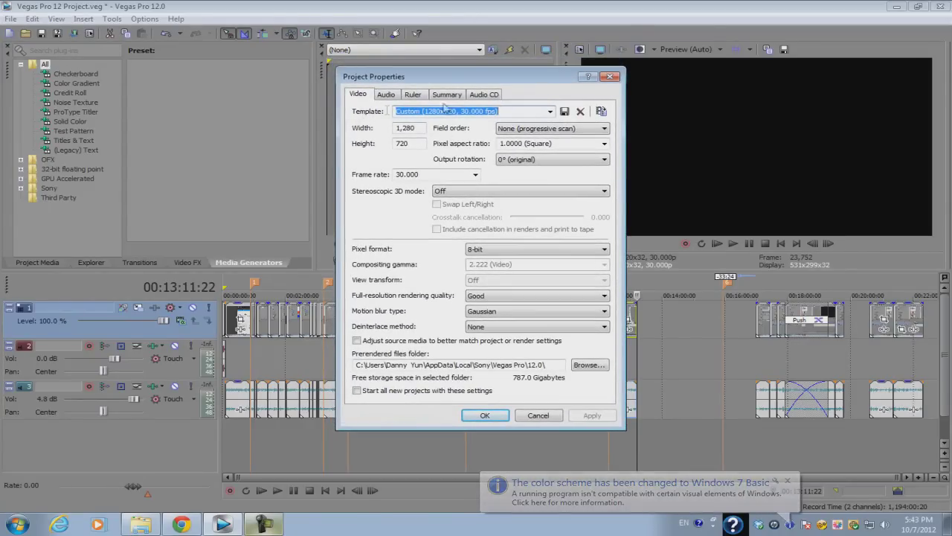
left_click(550, 111)
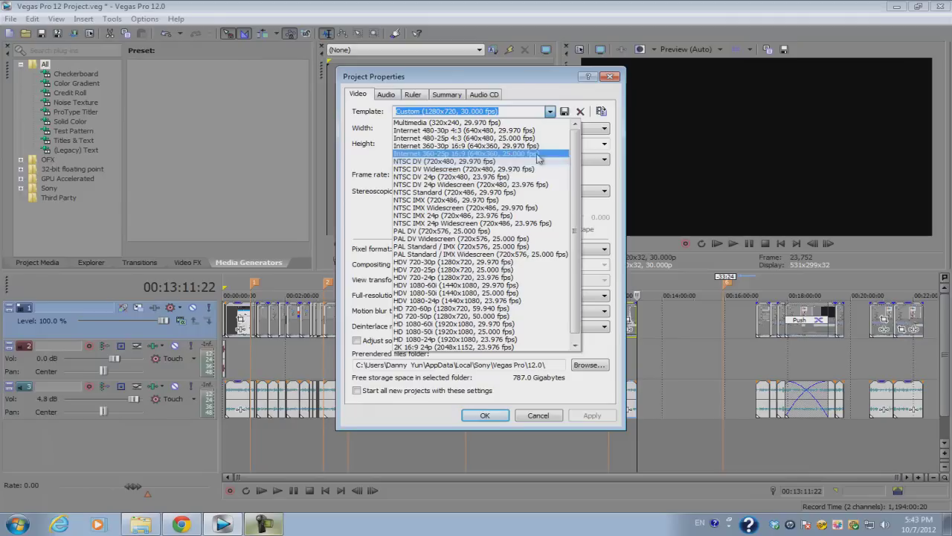
left_click(619, 180)
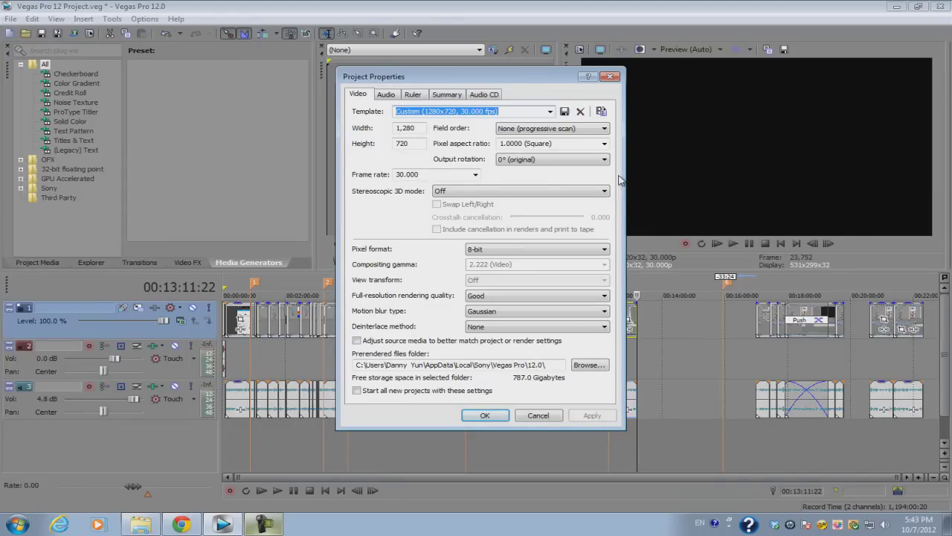
Match the project's video settings to the Part 2 media file and accept the project properties.
left_click(601, 112)
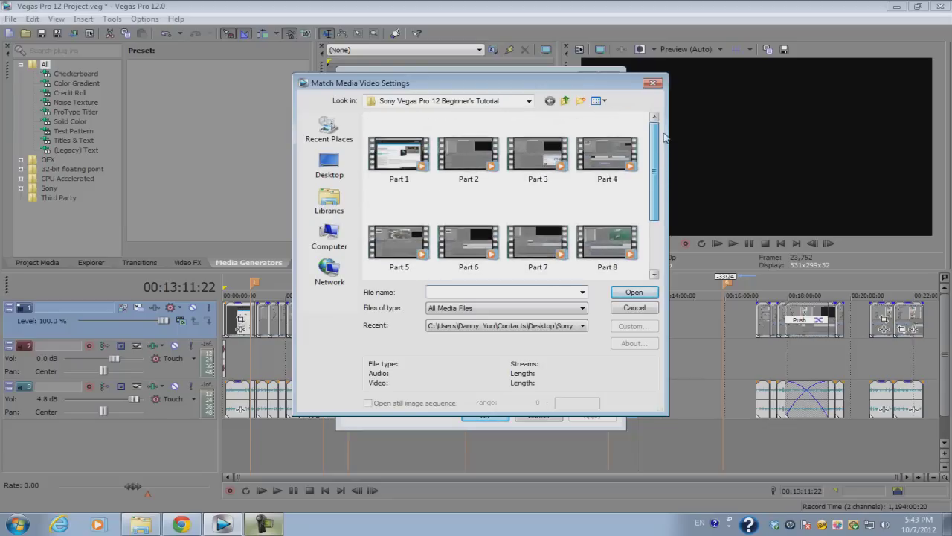
left_click(468, 157)
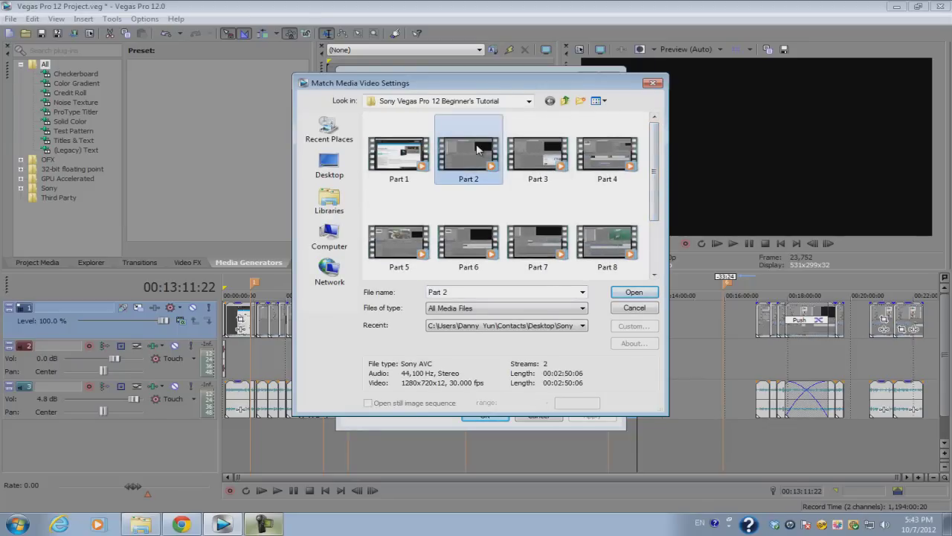
left_click(634, 292)
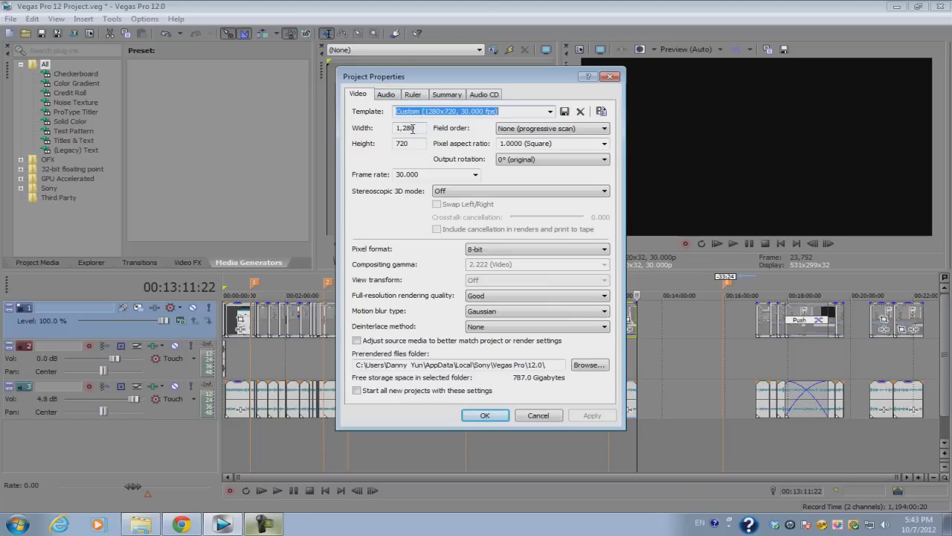
left_click(484, 417)
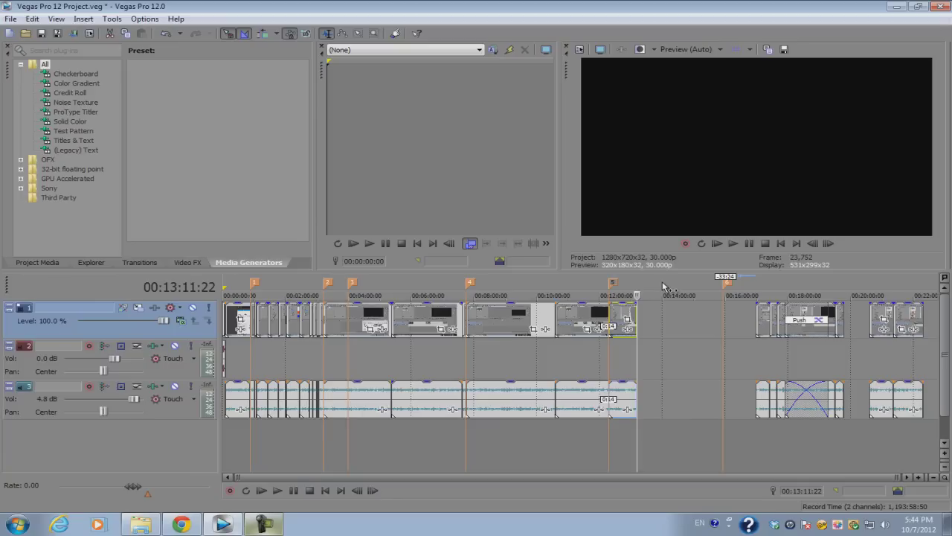
Set the timeline loop region from the project start to the last clip's end before the gap, at 00:13:11;22.
left_click_drag(664, 287, 224, 285)
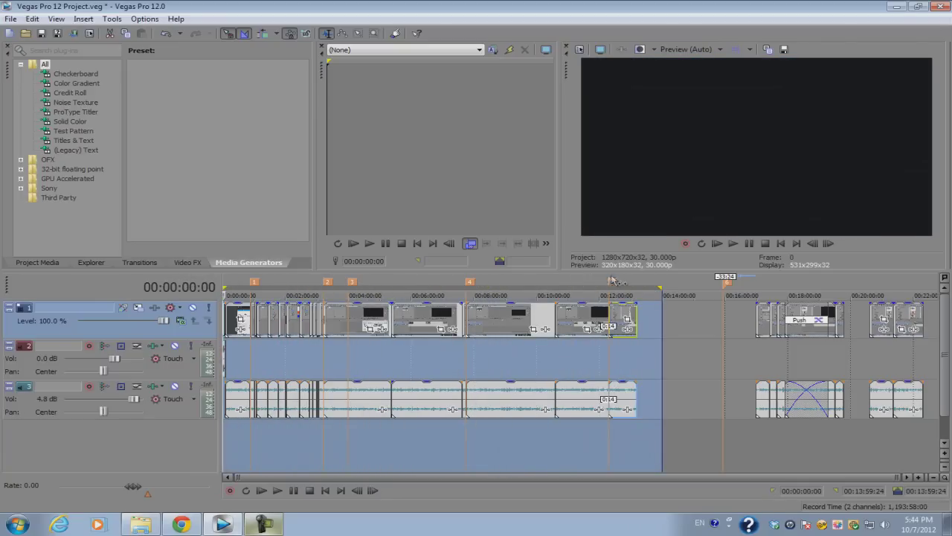
left_click_drag(659, 287, 636, 289)
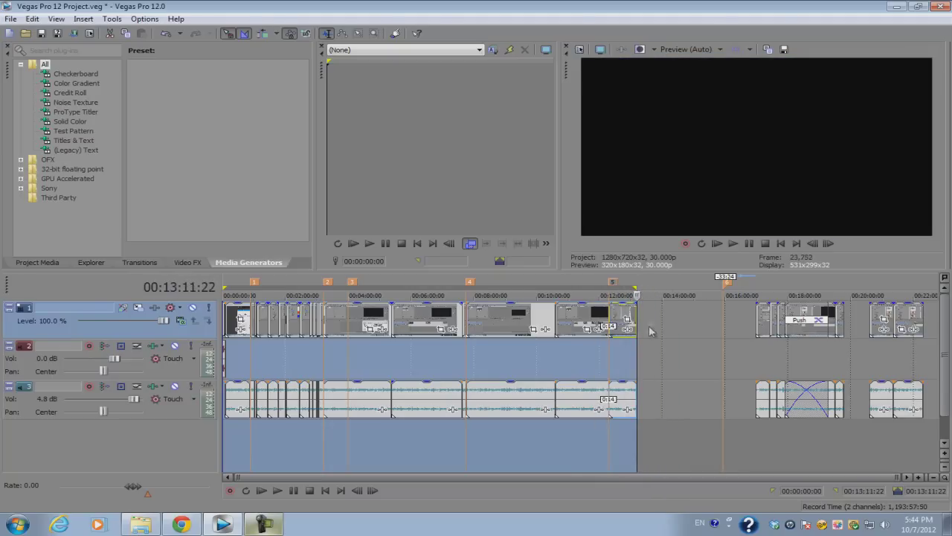
mouse_move(224, 289)
left_mouse_down()
mouse_move(316, 290)
mouse_move(225, 288)
mouse_move(248, 295)
left_mouse_up()
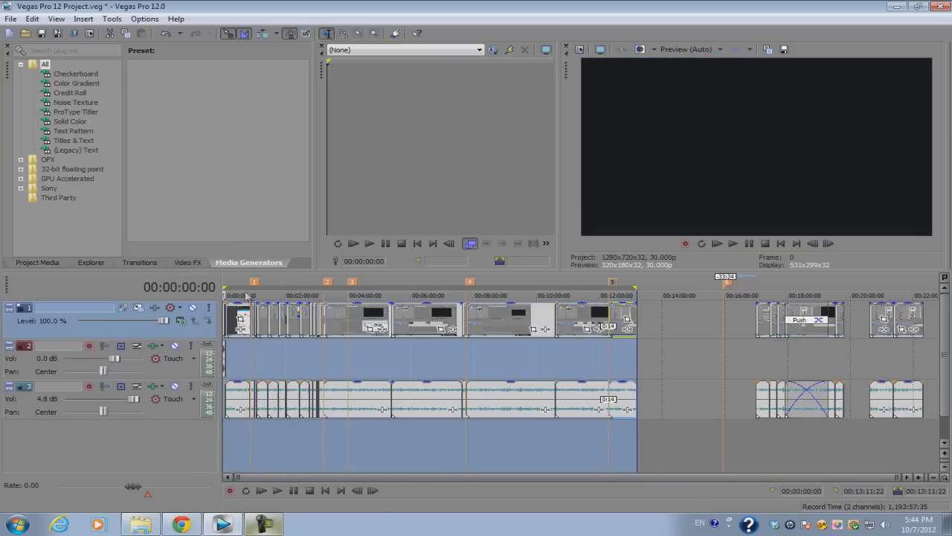
scroll(275, 309, "up", 3)
scroll(299, 316, "down", 3)
Open the Render As settings and look through the list of available output formats.
left_click(11, 19)
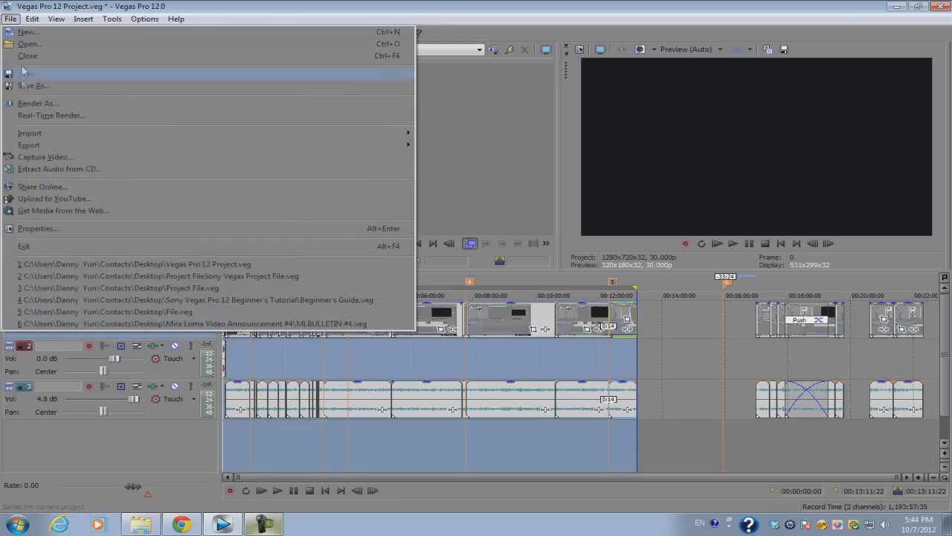
left_click(33, 104)
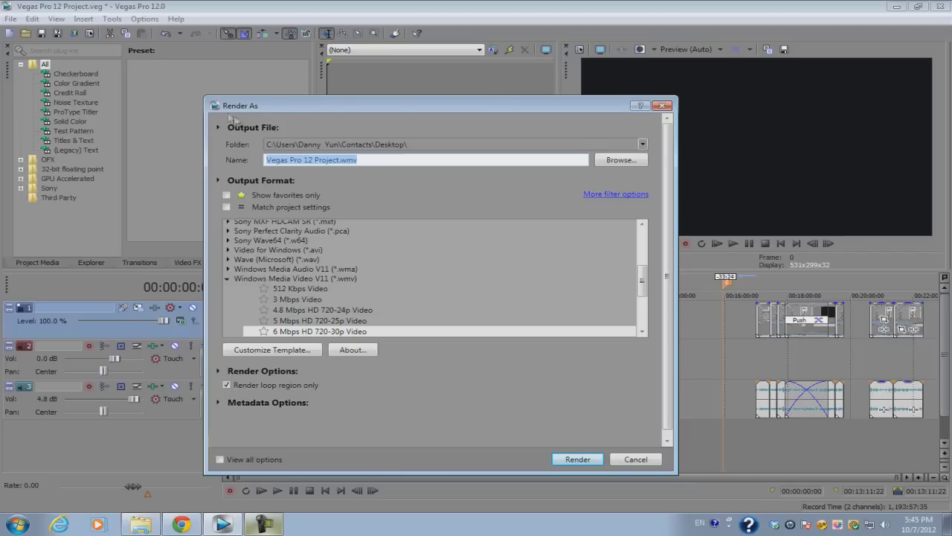
left_click(229, 277)
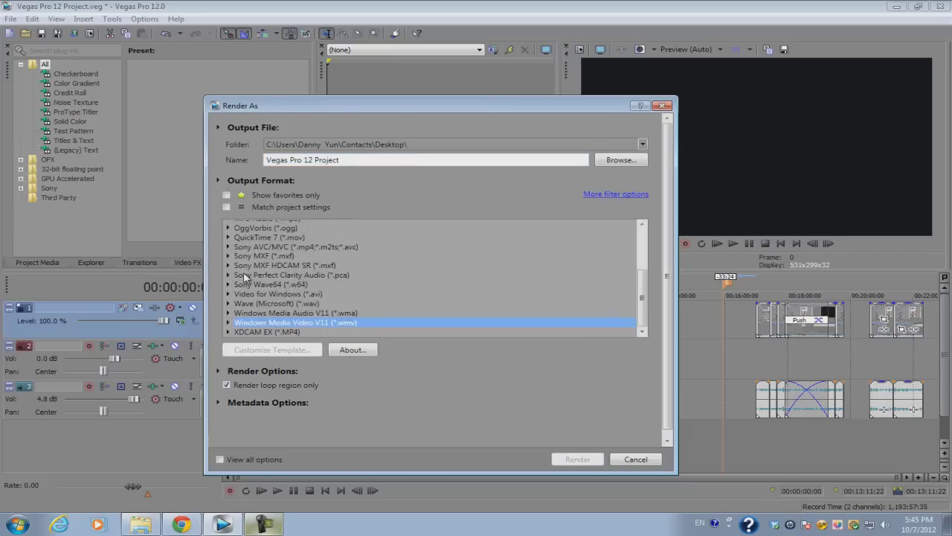
left_click_drag(646, 285, 647, 248)
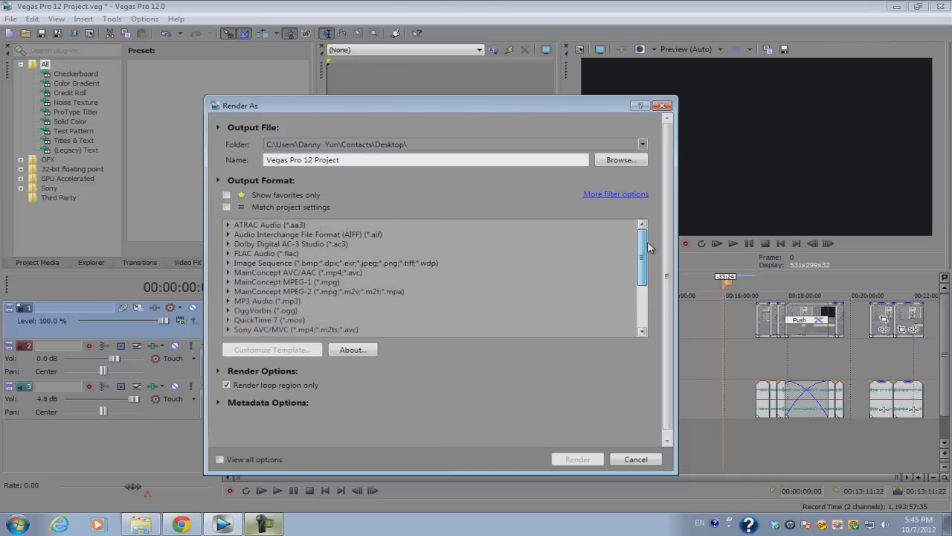
left_click_drag(647, 248, 647, 288)
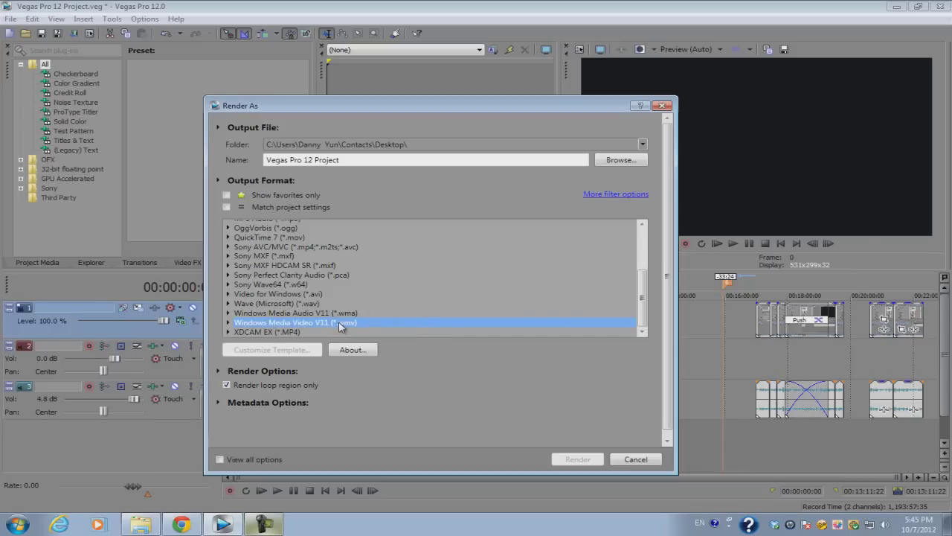
scroll(647, 294, "down", 1)
scroll(647, 294, "up", 1)
Compare the 720p templates of the Windows Media Video V11 format and choose 6 Mbps HD 720-30p Video.
left_click(228, 322)
scroll(645, 277, "down", 2)
scroll(644, 277, "down", 3)
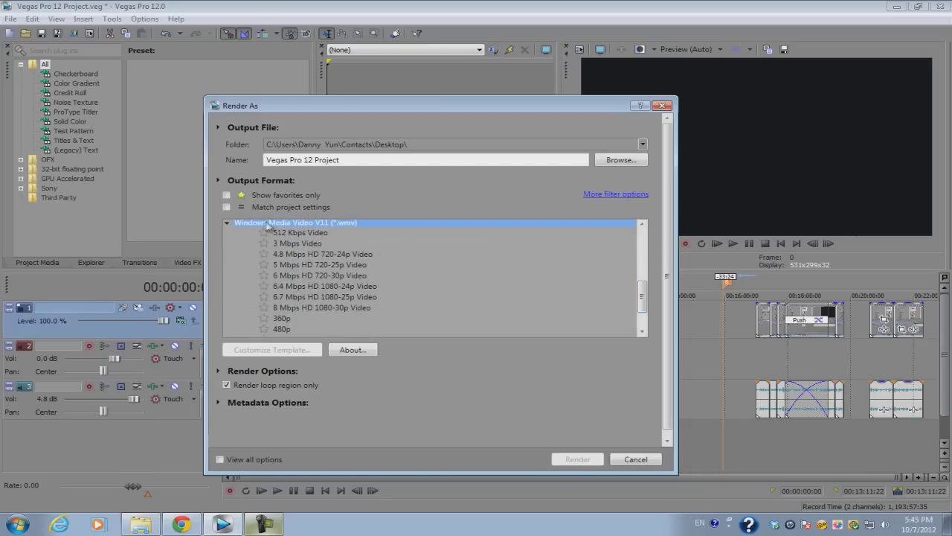
left_click(283, 233)
left_click(299, 254)
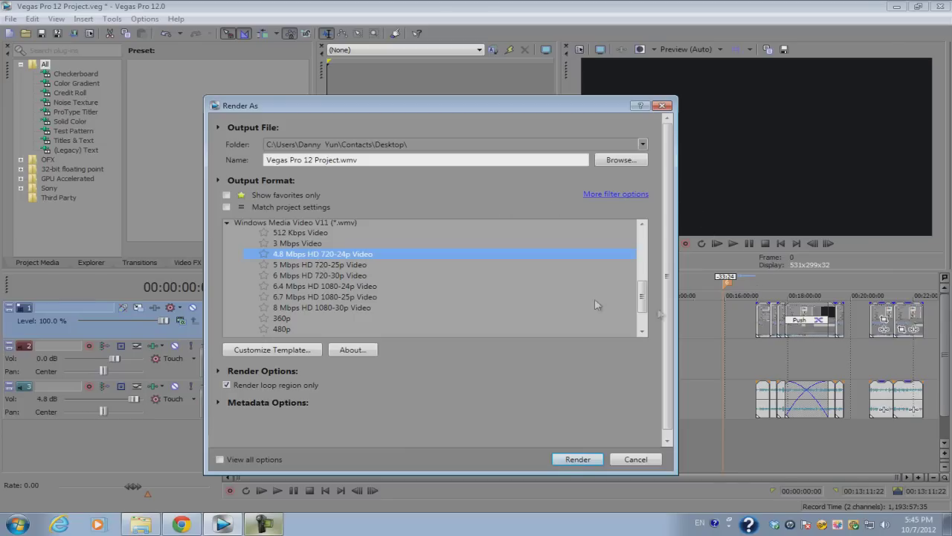
left_click(325, 264)
left_click(314, 276)
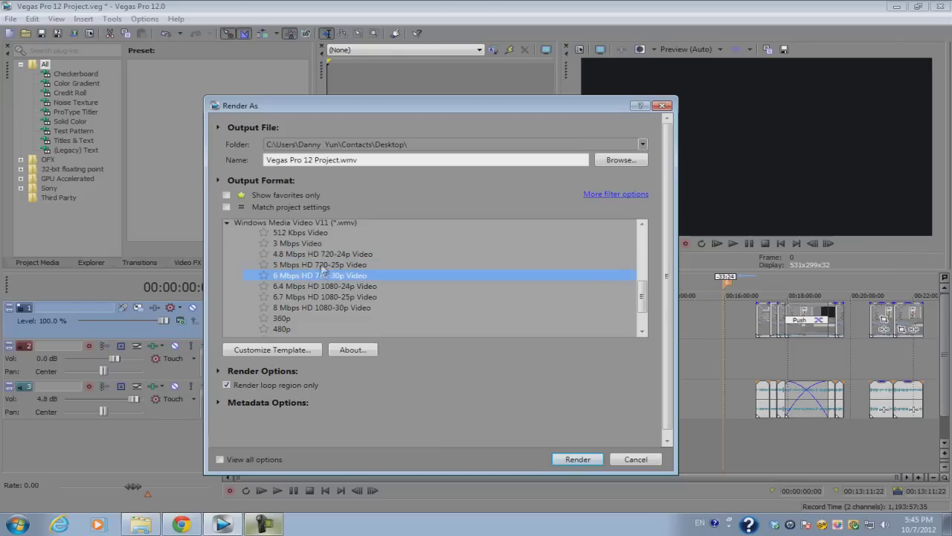
left_click(325, 265)
left_click(331, 254)
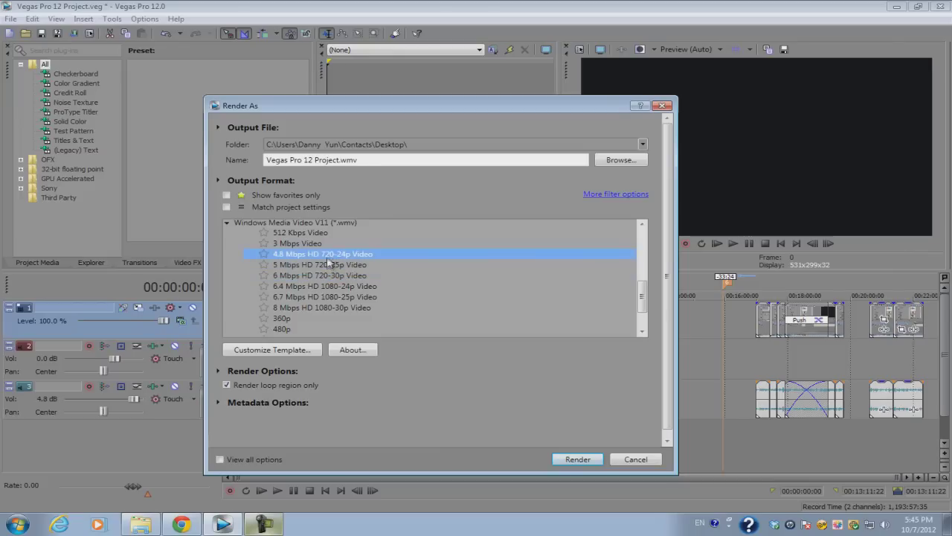
left_click(325, 266)
left_click(325, 276)
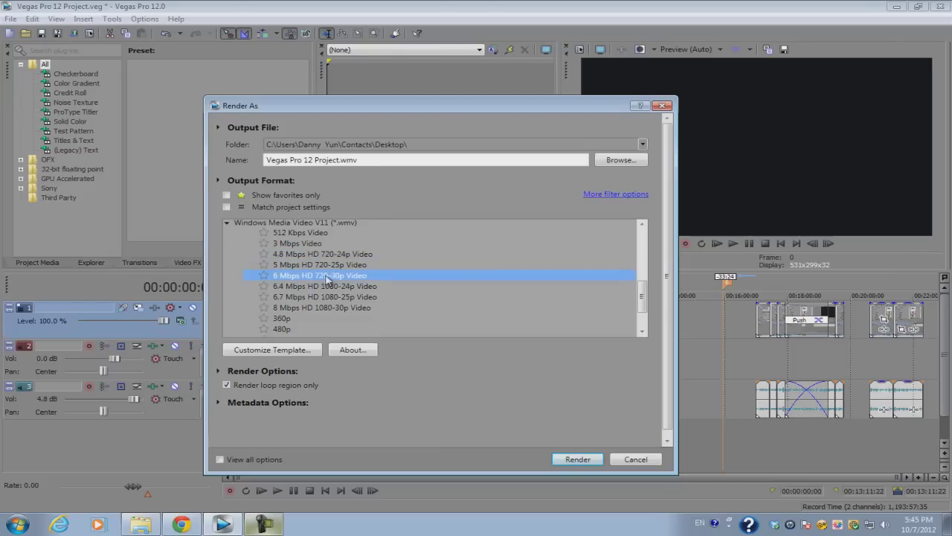
left_click(344, 266)
left_click(345, 256)
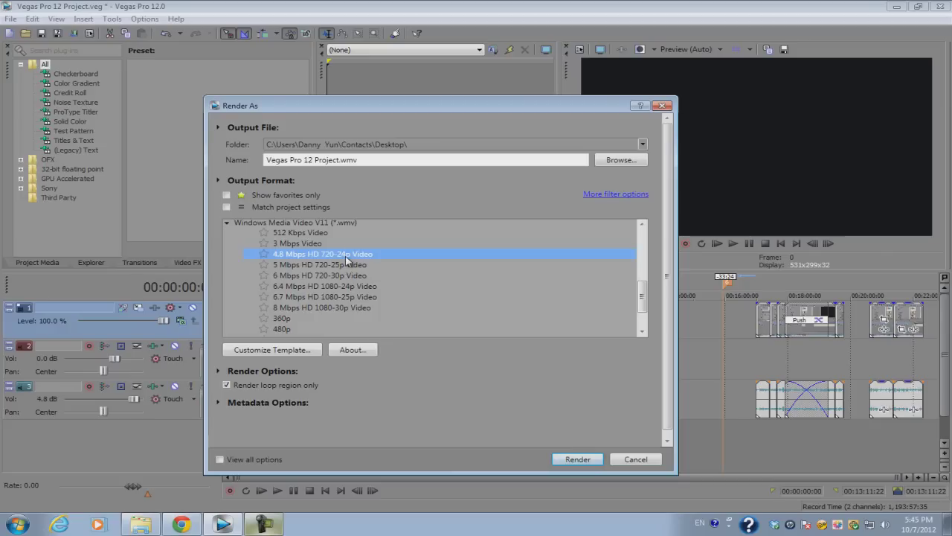
left_click(322, 276)
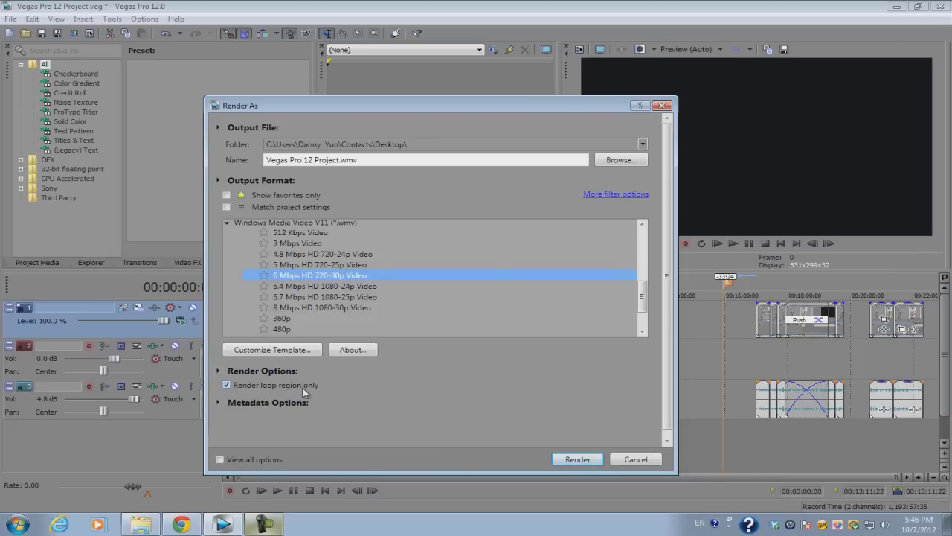
Set the render output to Vegas Pro 12 Project.wmv on the desktop and start rendering the loop region.
left_click_drag(414, 108, 421, 367)
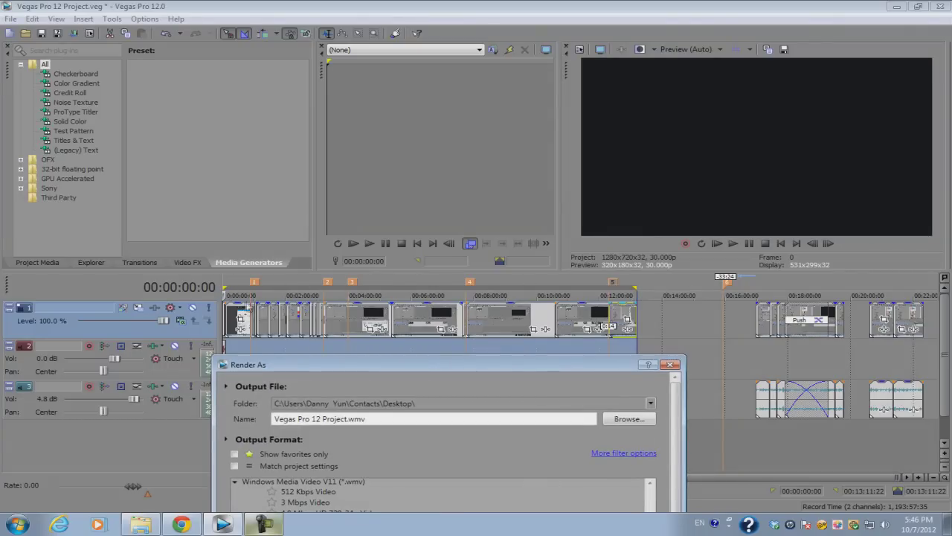
left_click_drag(619, 366, 620, 125)
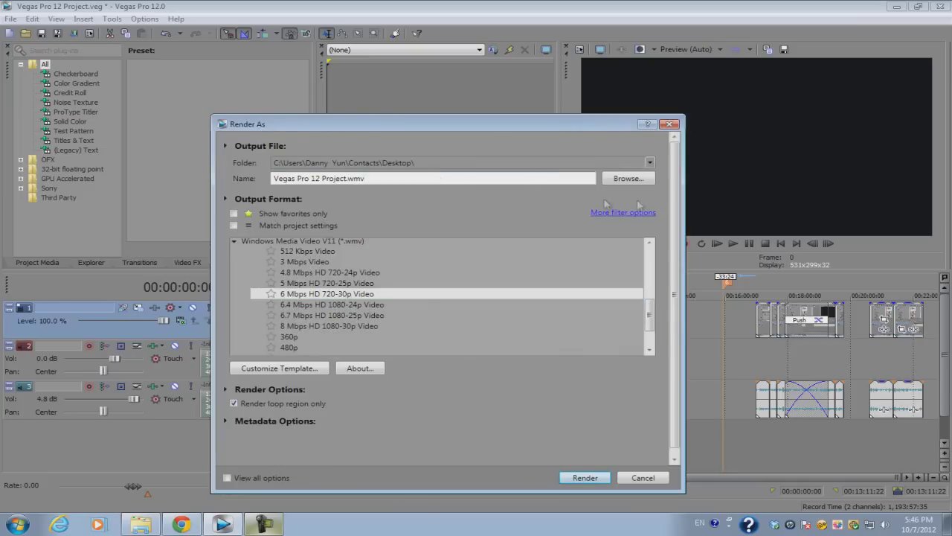
left_click(628, 178)
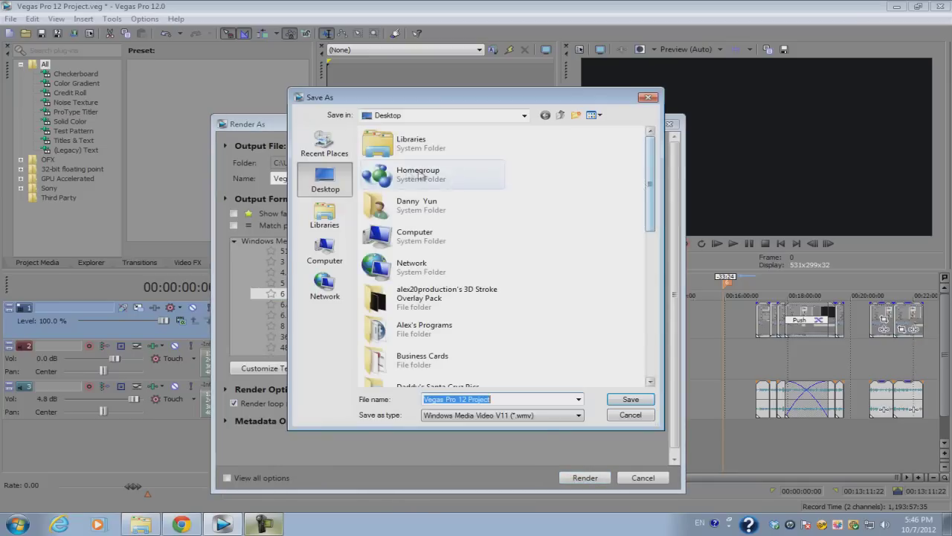
left_click(623, 399)
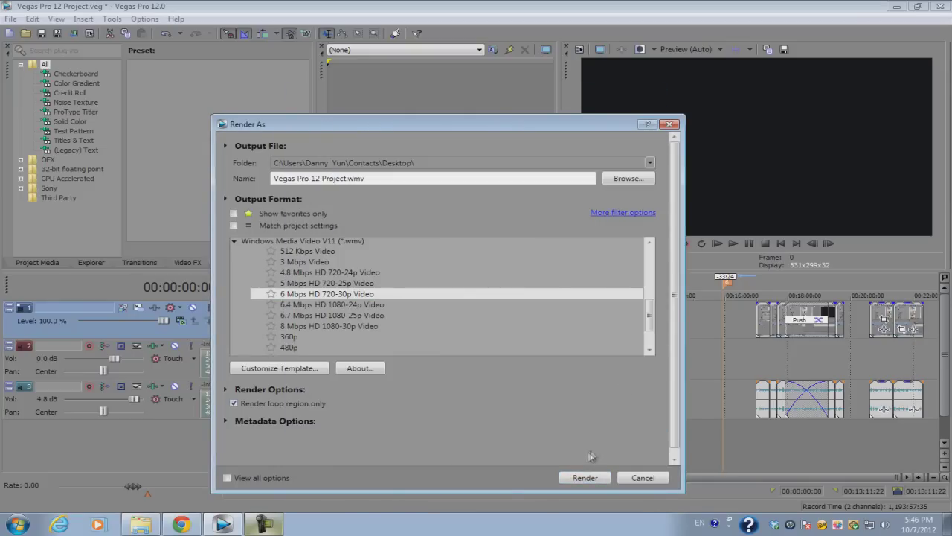
left_click(584, 477)
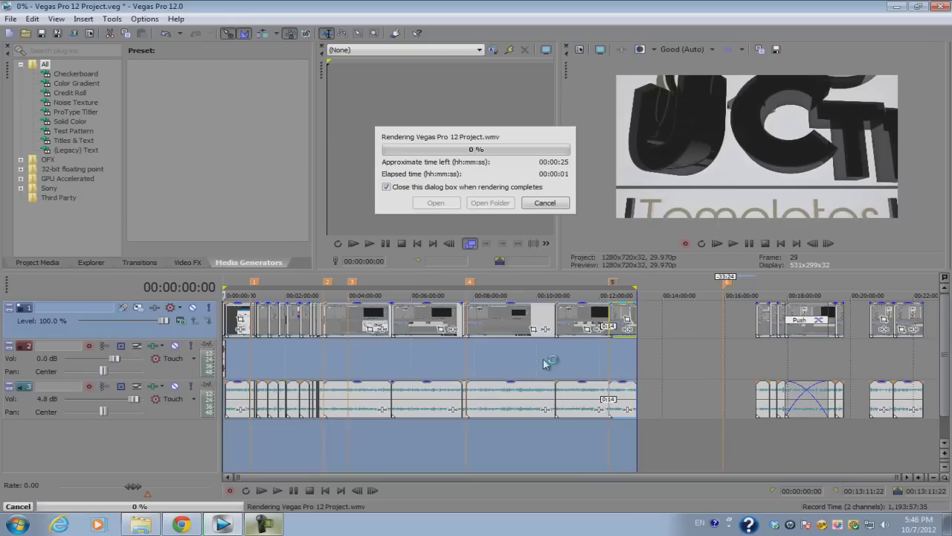